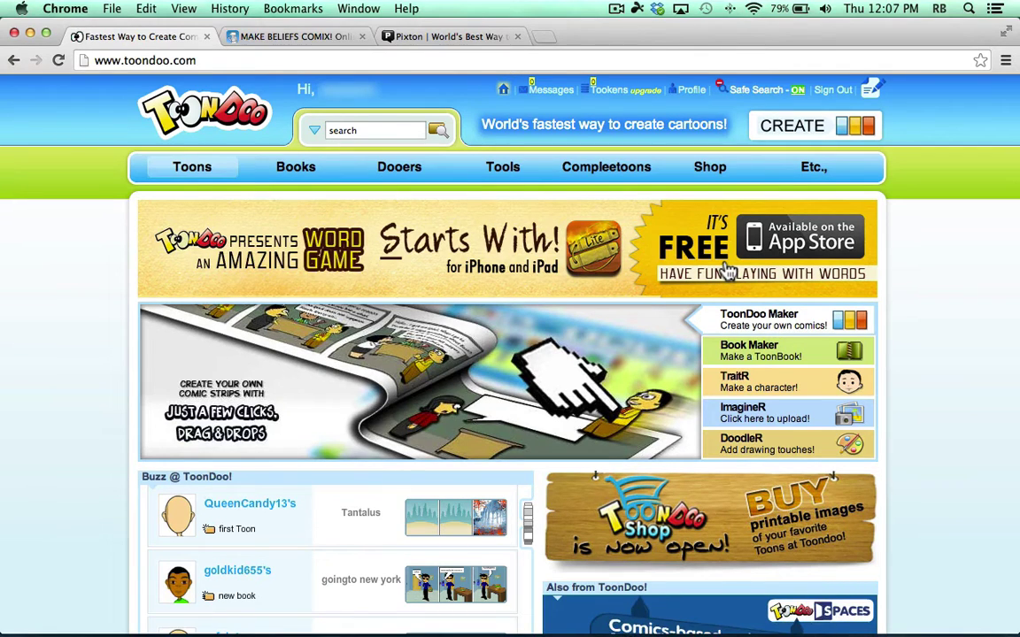
Switch from the ToonDoo home page to the Make Beliefs Comix site.
{"action": "left_click", "coordinate": [305, 37]}
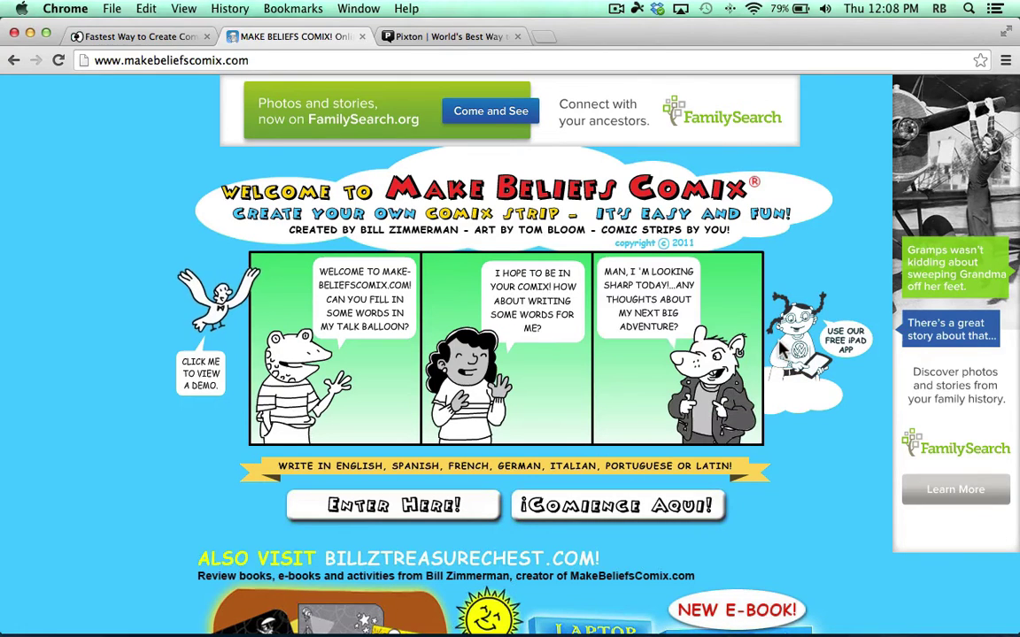
Look over the Pixton home page, then move the ToonDoo tab into second position.
{"action": "left_click", "coordinate": [431, 39]}
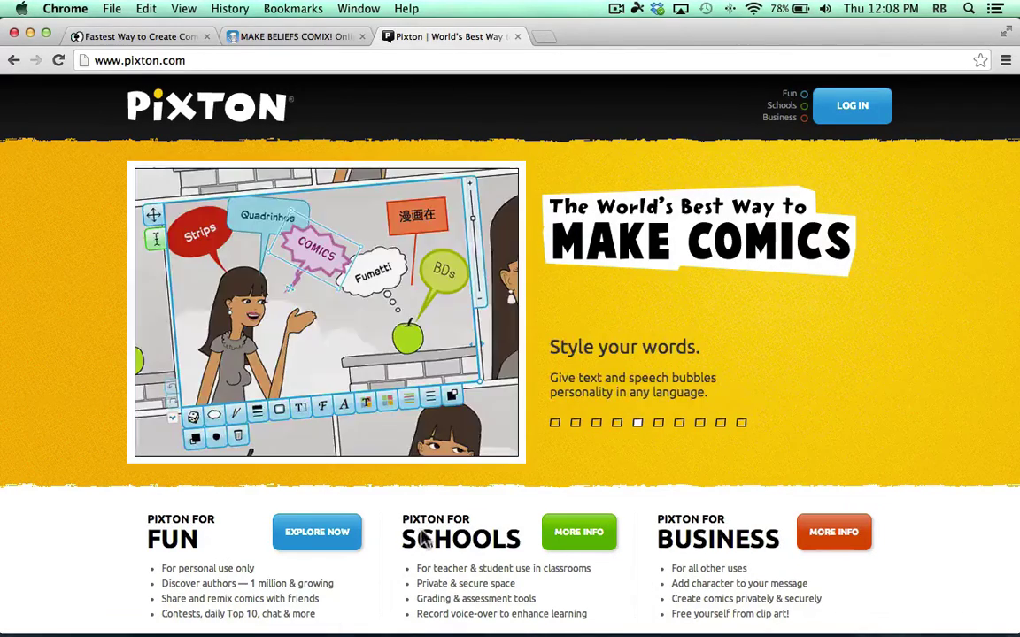
{"action": "scroll", "coordinate": [574, 560], "scroll_direction": "down", "scroll_amount": 3}
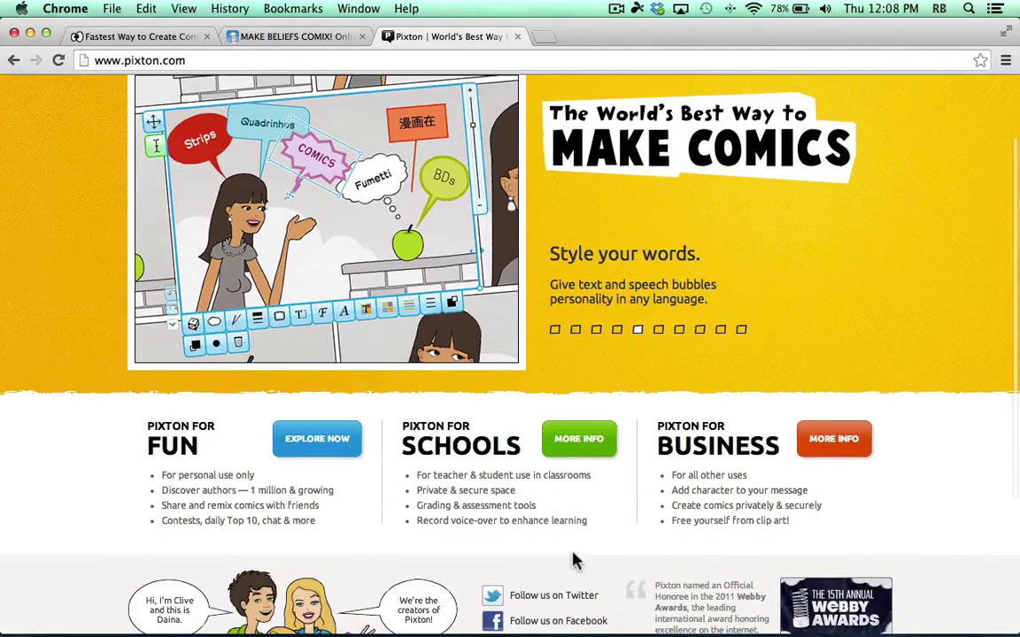
{"action": "scroll", "coordinate": [574, 559], "scroll_direction": "up", "scroll_amount": 3}
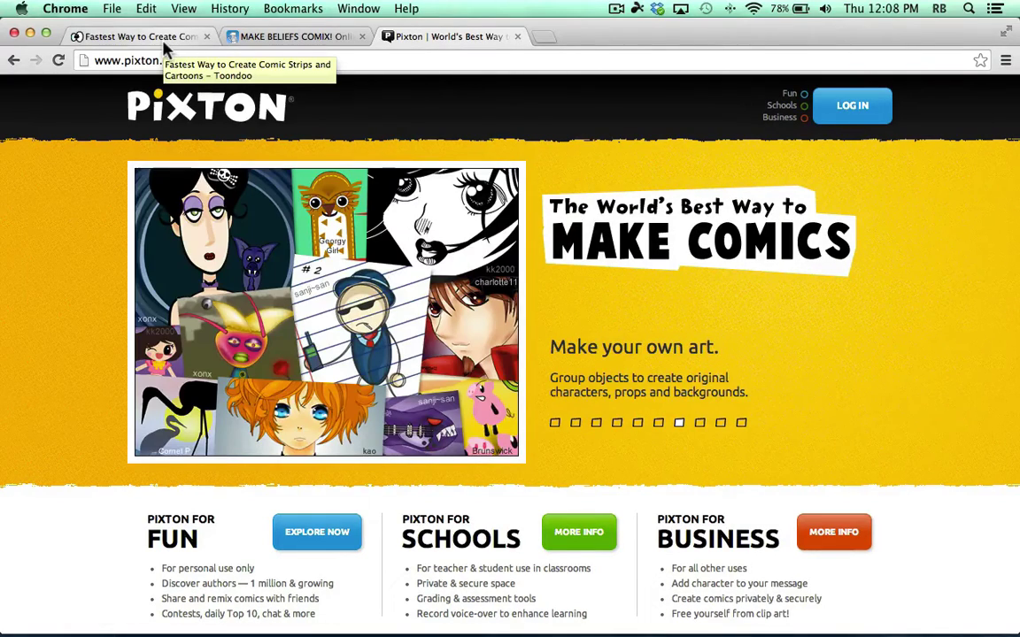
{"action": "left_click_drag", "start_coordinate": [162, 44], "coordinate": [297, 46]}
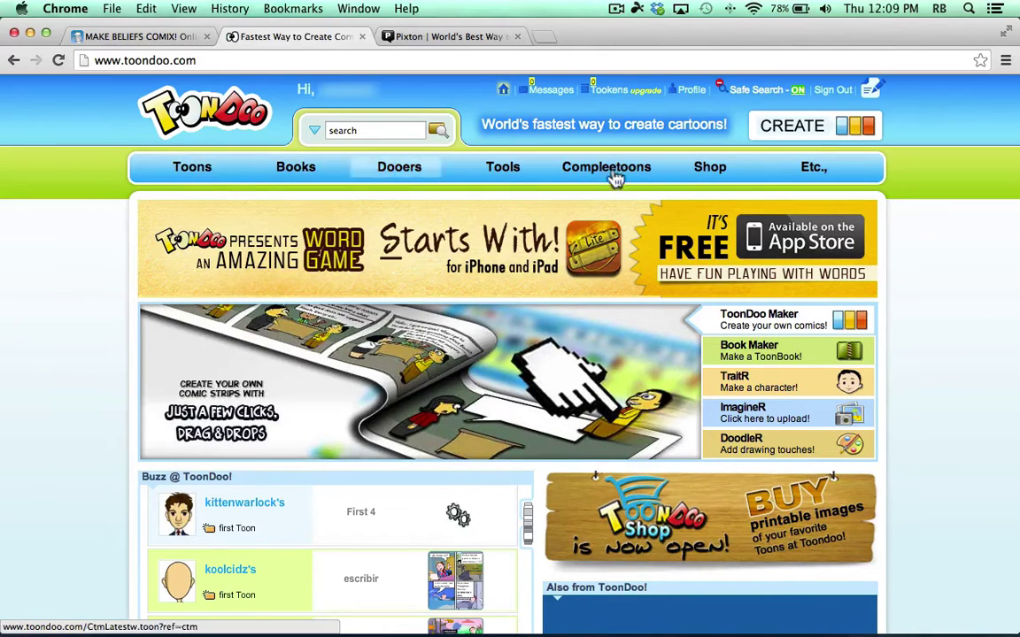
Launch ToonDoo Maker from the ToonDoo home page to start a new toon.
{"action": "mouse_move", "coordinate": [823, 180]}
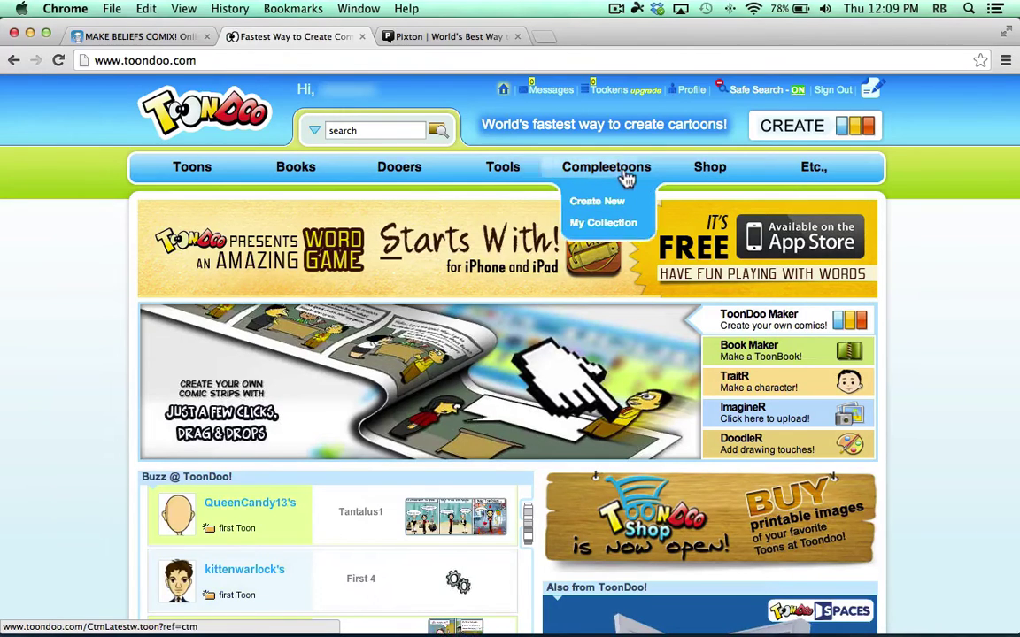
{"action": "scroll", "coordinate": [894, 152], "scroll_direction": "down", "scroll_amount": 1}
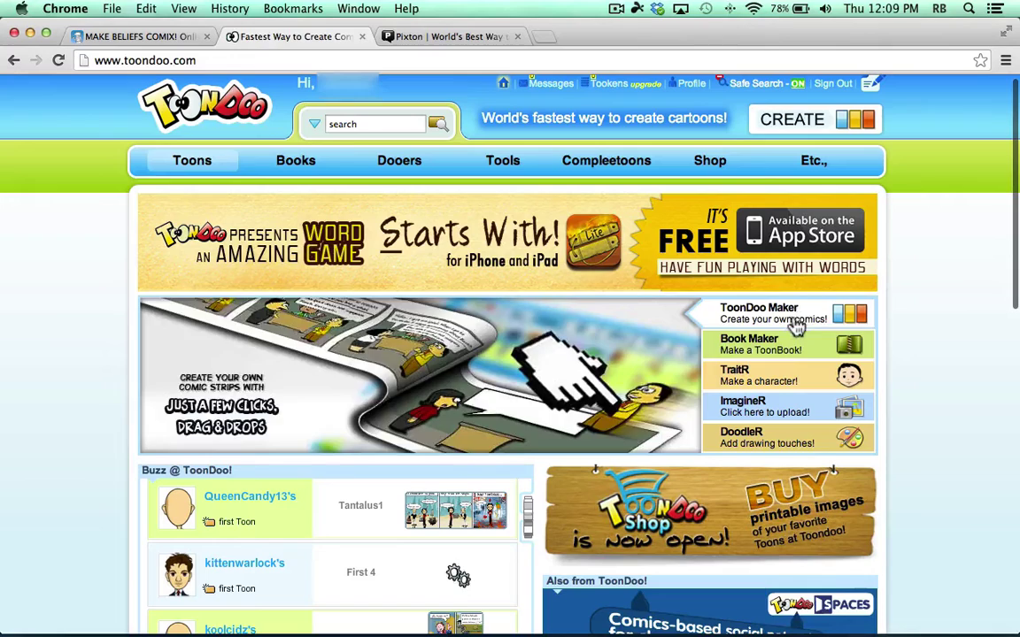
{"action": "left_click", "coordinate": [766, 311]}
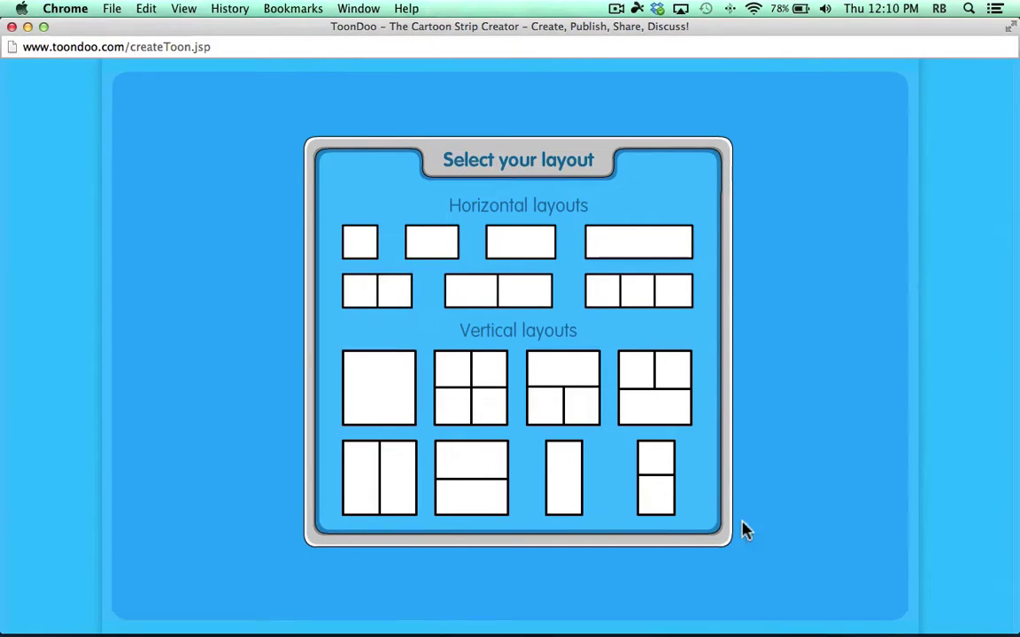
Choose the three-panel horizontal layout for a new untitled strip.
{"action": "left_click", "coordinate": [669, 308]}
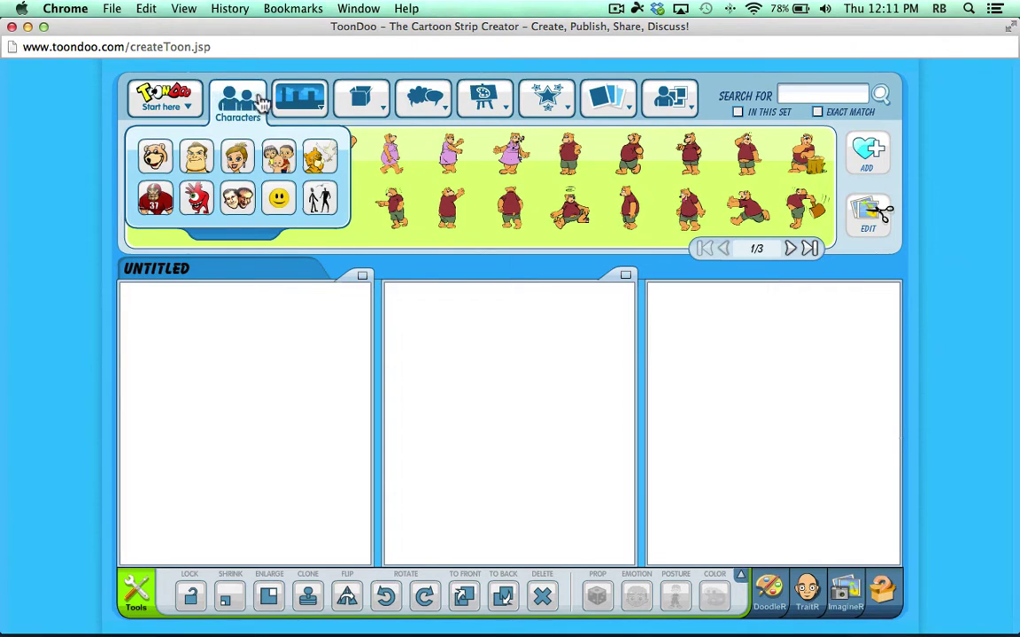
Show the Scenes flyout listing Space, Landmarks, Outdoors, Abstract and Fantasy categories.
{"action": "mouse_move", "coordinate": [378, 103]}
{"action": "mouse_move", "coordinate": [196, 106]}
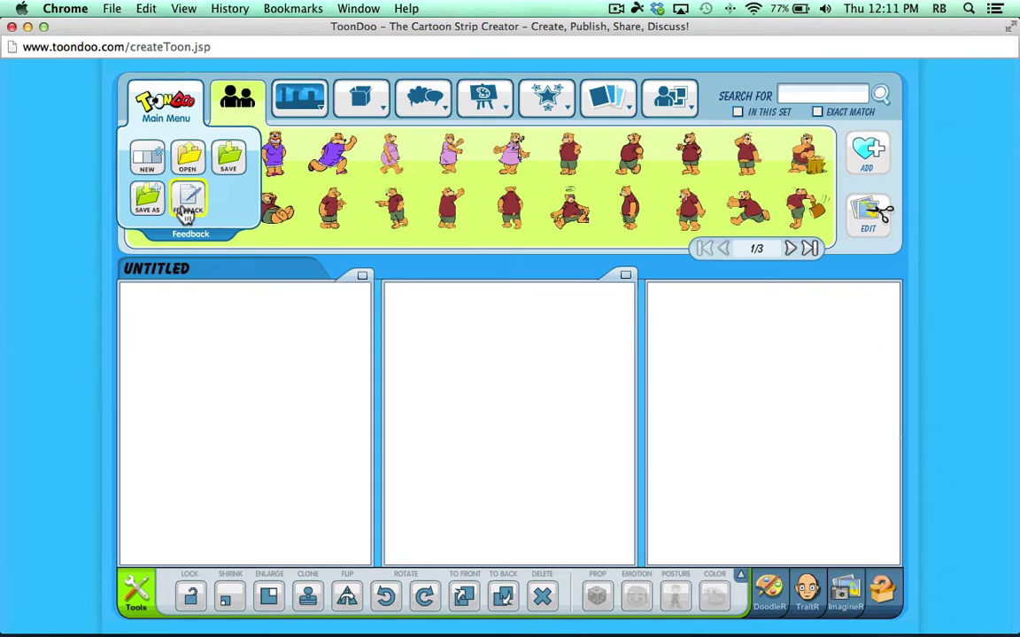
{"action": "mouse_move", "coordinate": [251, 128]}
{"action": "mouse_move", "coordinate": [299, 123]}
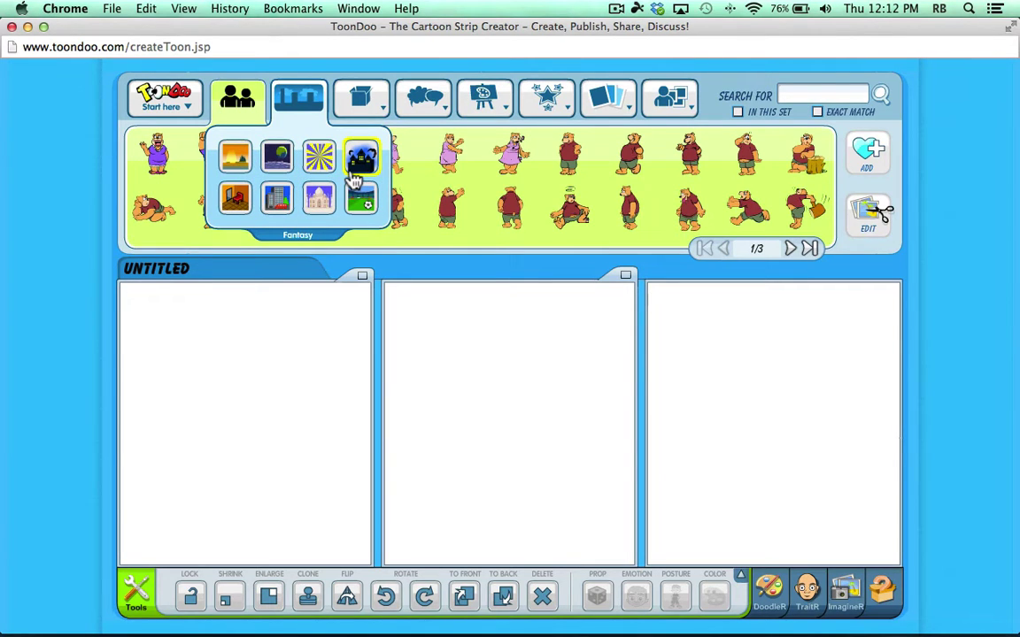
Browse the Outdoors scenes and place the rolling green-and-yellow fields background in panel one.
{"action": "left_click", "coordinate": [279, 202]}
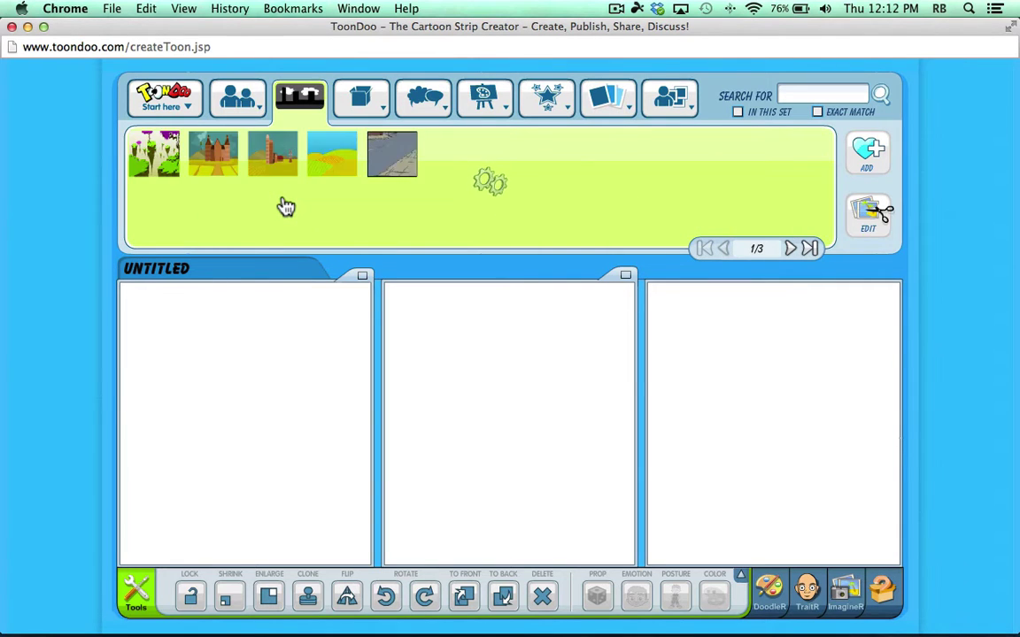
{"action": "left_click", "coordinate": [791, 249]}
{"action": "left_click", "coordinate": [790, 249]}
{"action": "left_click", "coordinate": [724, 248]}
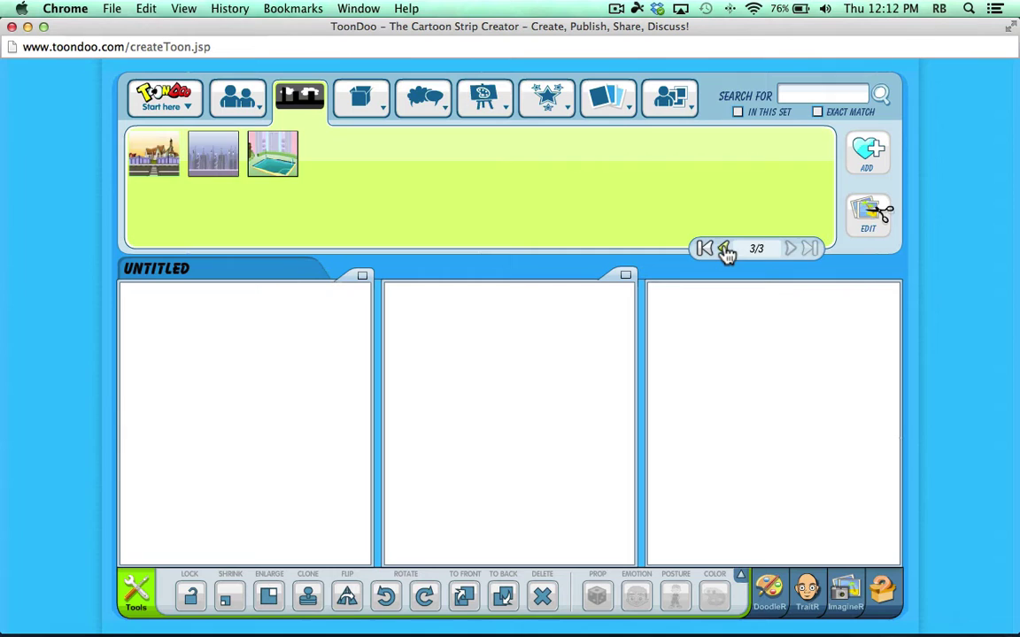
{"action": "left_click", "coordinate": [724, 249]}
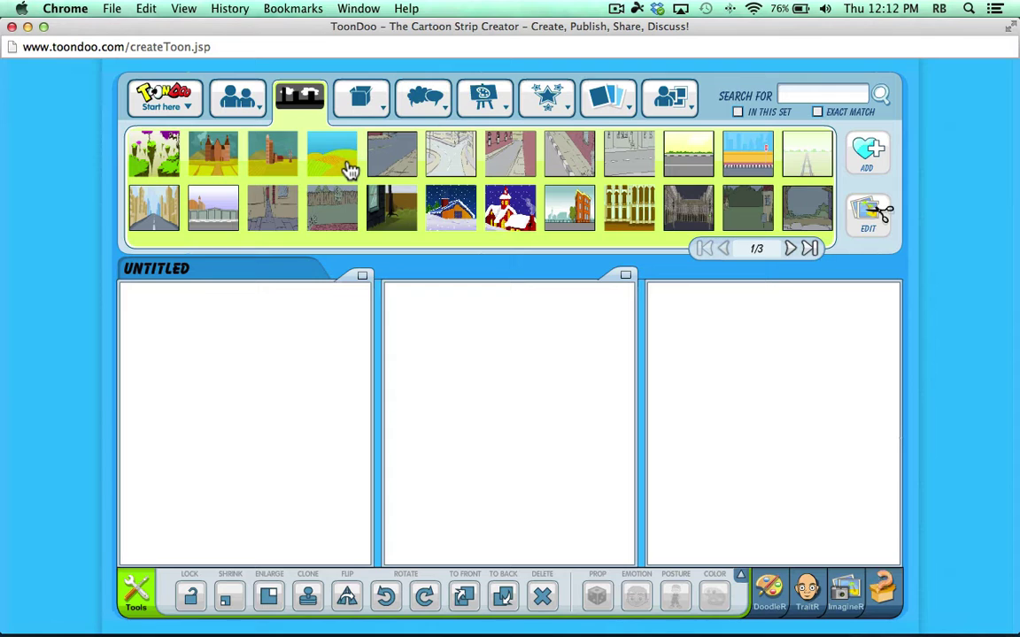
{"action": "left_click_drag", "start_coordinate": [351, 169], "coordinate": [242, 453]}
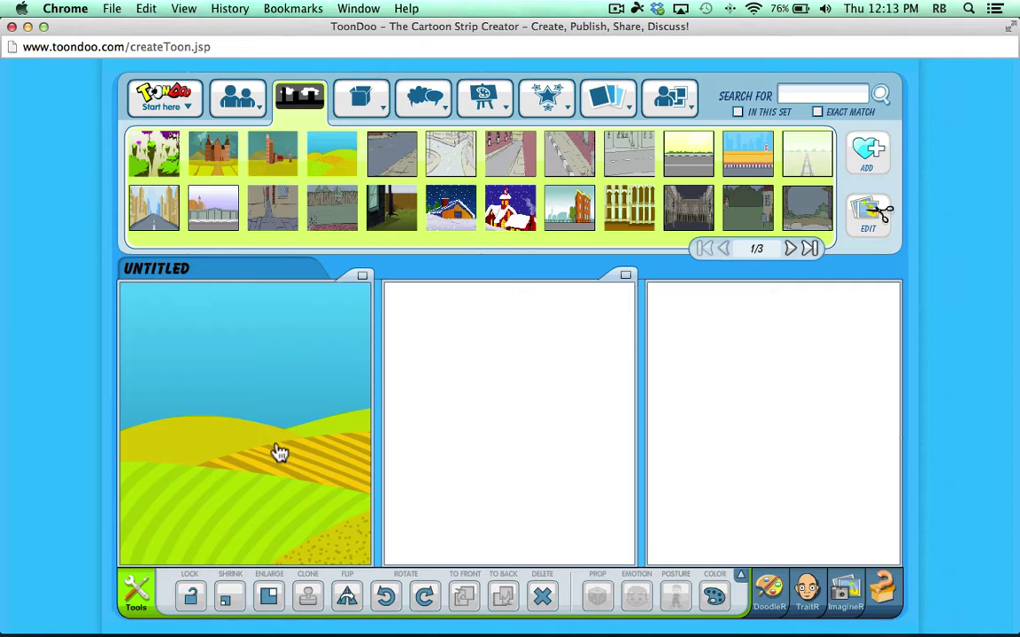
{"action": "mouse_move", "coordinate": [252, 102]}
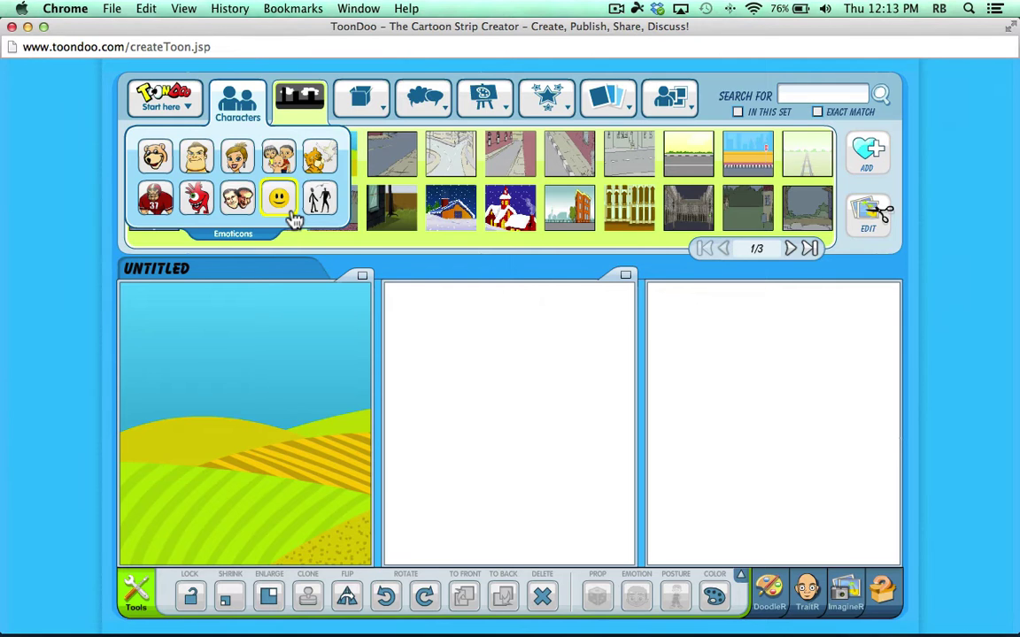
From Characters > Kids, place the grimacing boy and the pigtailed girl in panel one.
{"action": "left_click", "coordinate": [239, 113]}
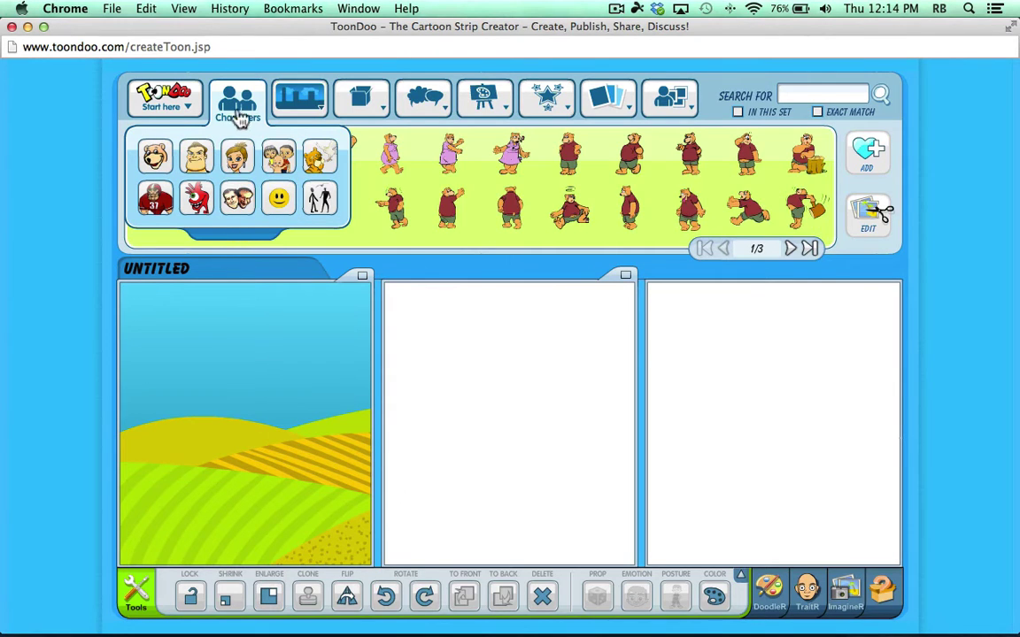
{"action": "left_click", "coordinate": [278, 158]}
{"action": "left_click", "coordinate": [790, 249]}
{"action": "left_click", "coordinate": [791, 249]}
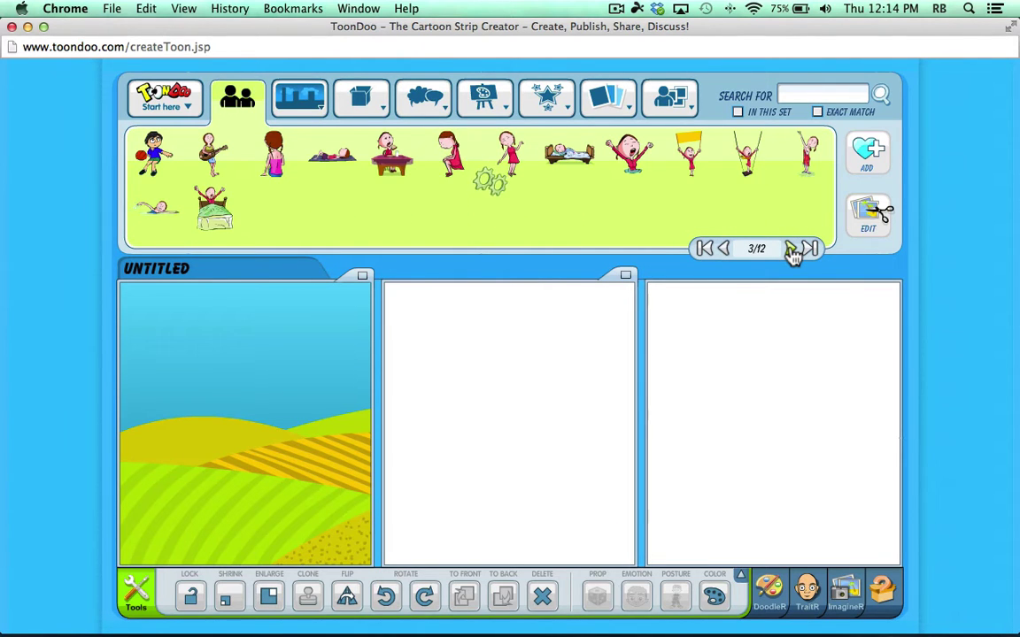
{"action": "left_click", "coordinate": [790, 249]}
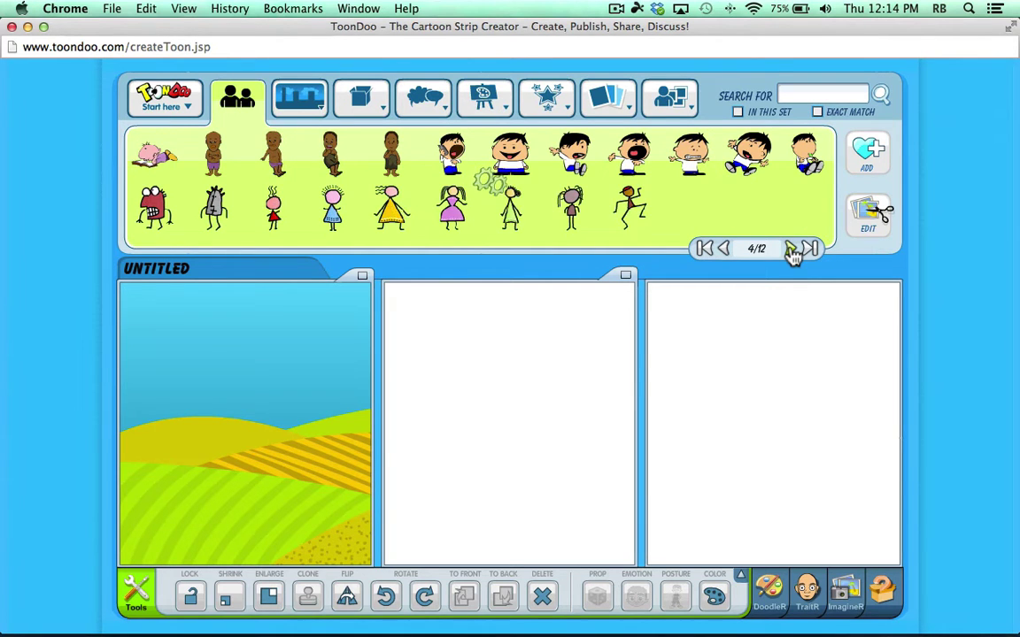
{"action": "left_click_drag", "start_coordinate": [690, 152], "coordinate": [173, 453]}
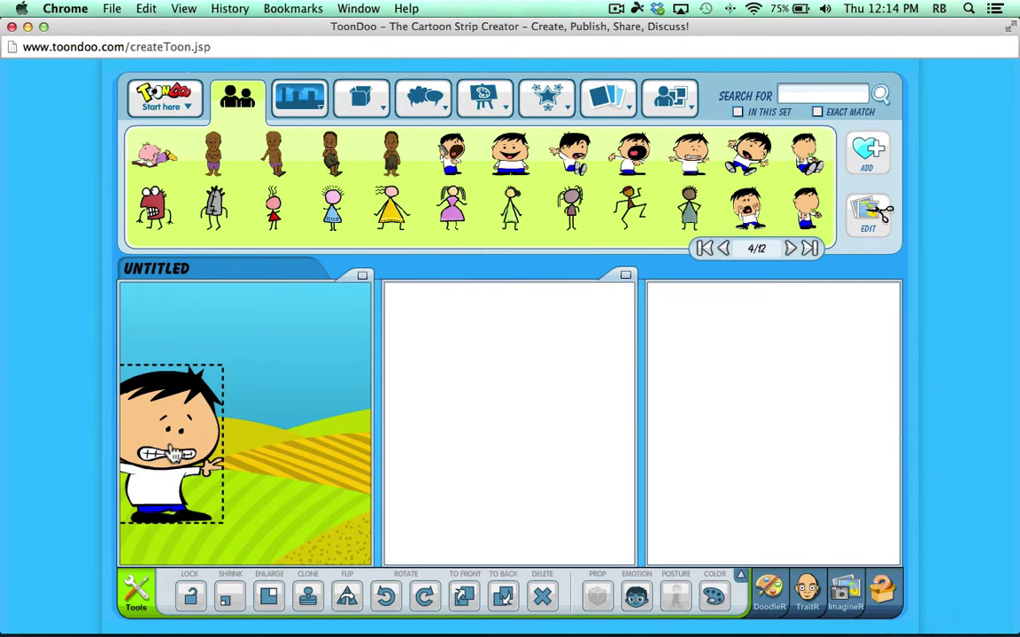
{"action": "left_click", "coordinate": [790, 248]}
{"action": "left_click_drag", "start_coordinate": [629, 155], "coordinate": [326, 340]}
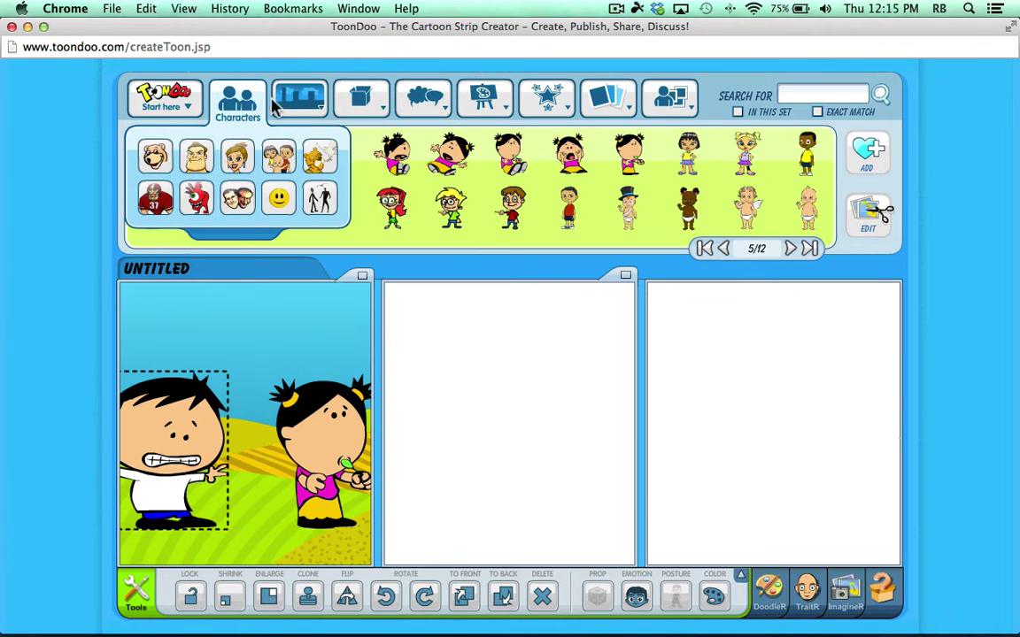
Browse the Props Our World category, then search props for 'SUN' and deselect the boy.
{"action": "mouse_move", "coordinate": [305, 105]}
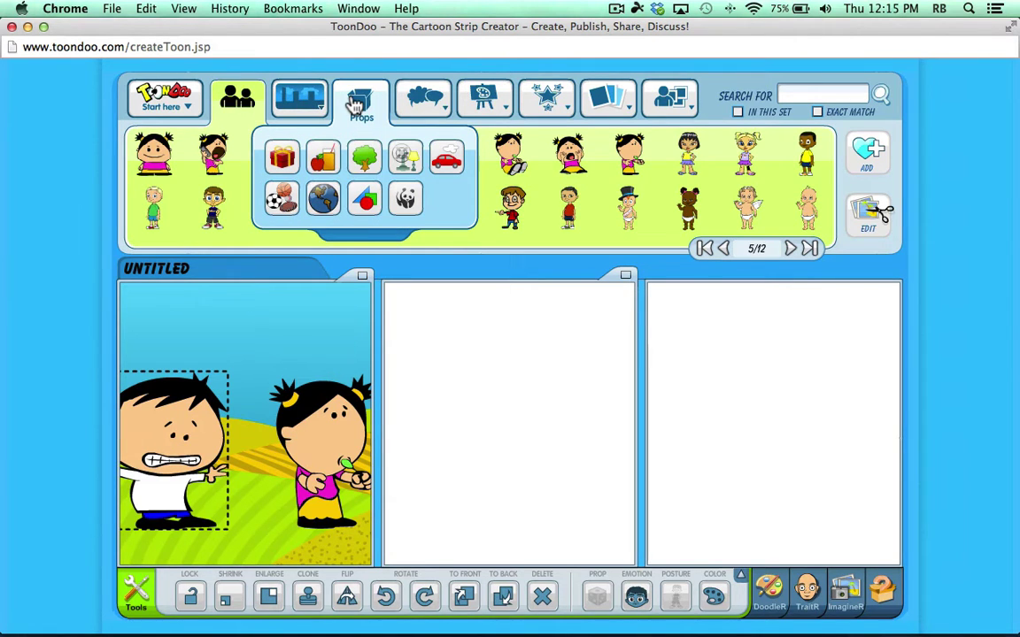
{"action": "left_click", "coordinate": [365, 114]}
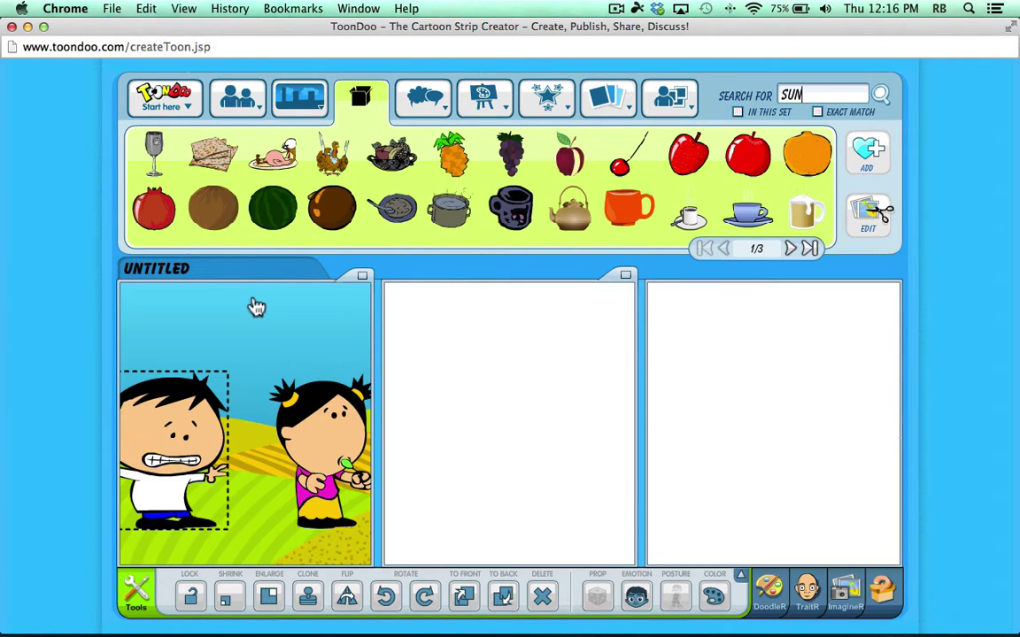
{"action": "mouse_move", "coordinate": [358, 103]}
{"action": "left_click", "coordinate": [323, 201]}
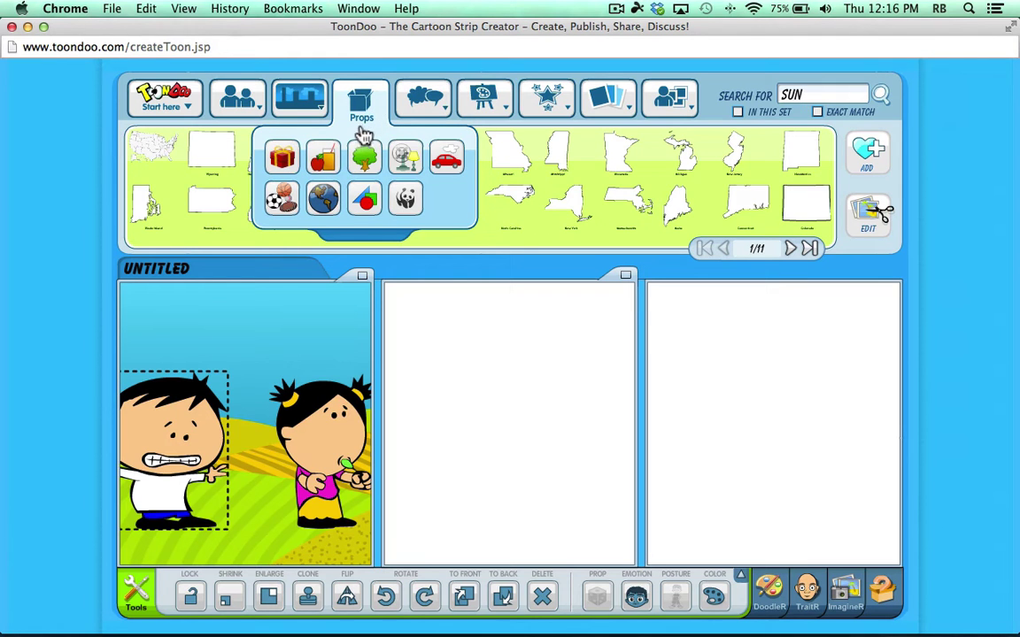
{"action": "left_click", "coordinate": [364, 157]}
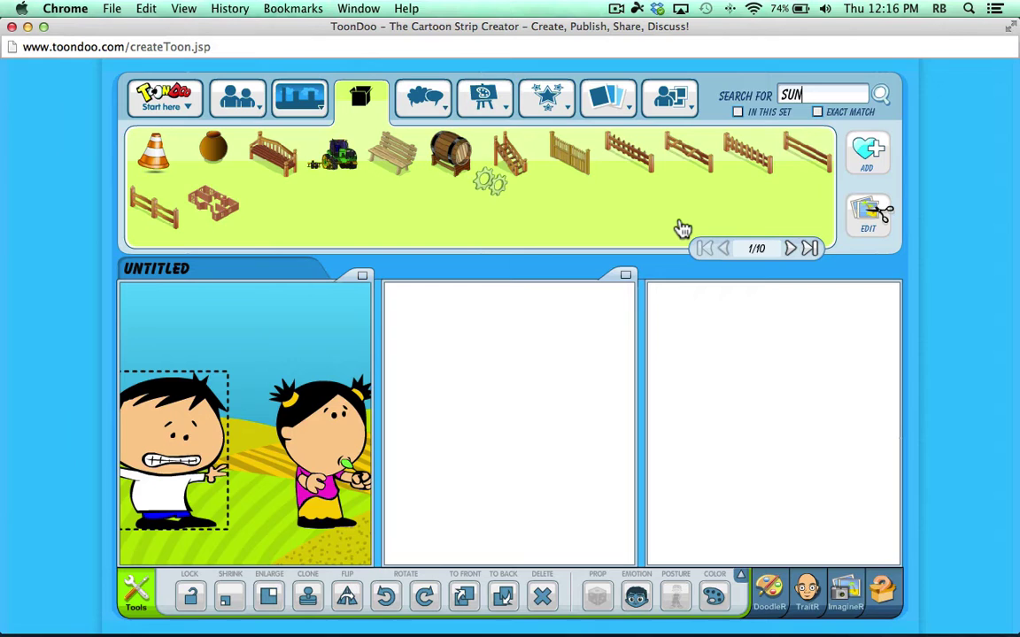
{"action": "left_click_drag", "start_coordinate": [814, 95], "coordinate": [766, 91]}
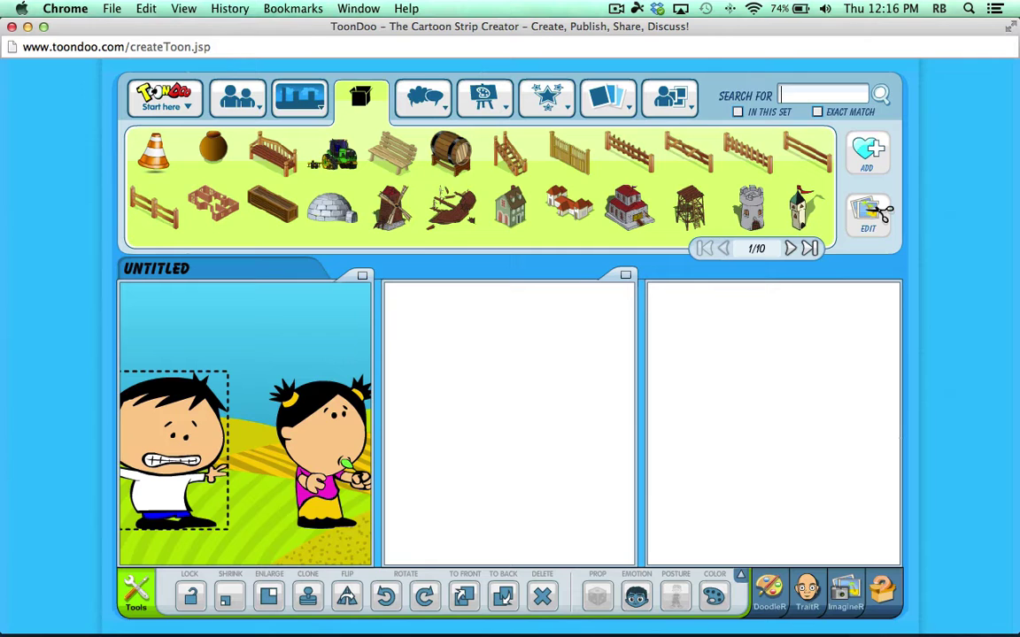
{"action": "key", "text": "Return"}
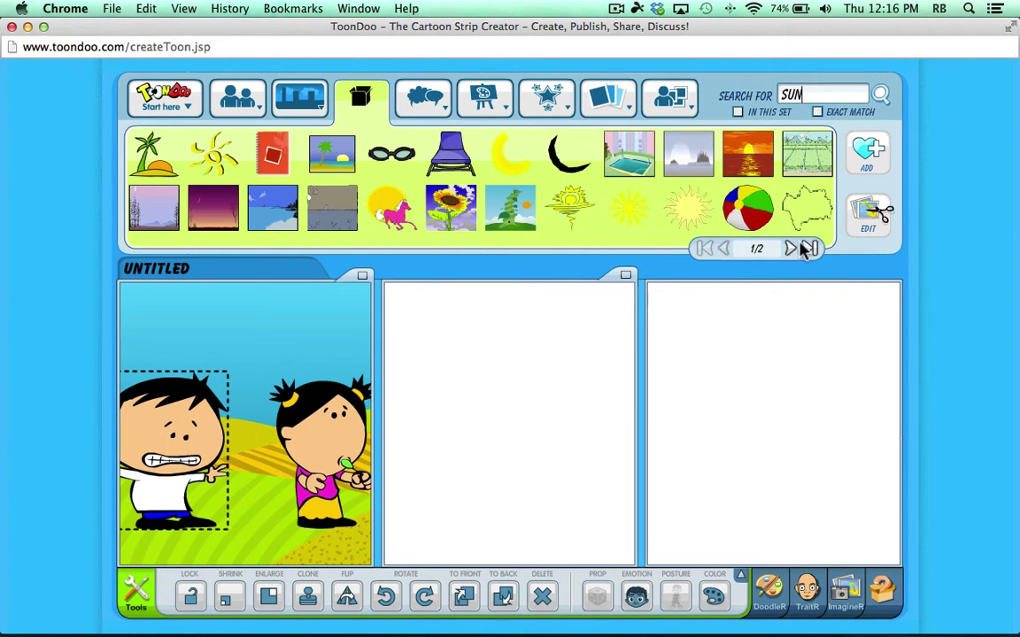
{"action": "mouse_move", "coordinate": [376, 126]}
{"action": "left_click", "coordinate": [839, 93]}
{"action": "left_click", "coordinate": [703, 223]}
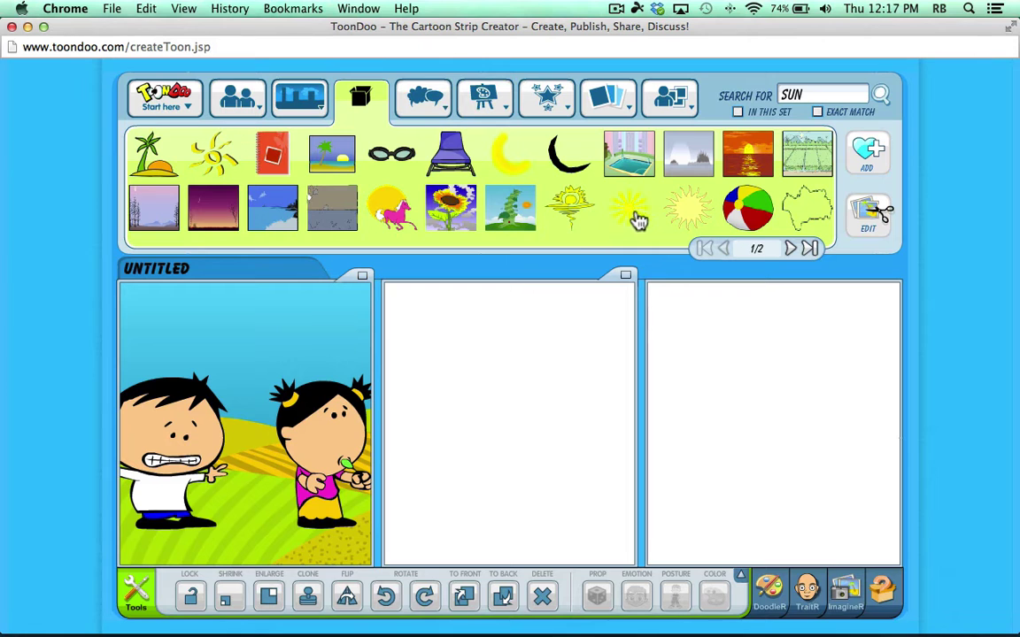
Add a yellow sun prop to the first panel's sky.
{"action": "left_click_drag", "start_coordinate": [630, 217], "coordinate": [257, 376]}
{"action": "left_click_drag", "start_coordinate": [228, 426], "coordinate": [273, 386]}
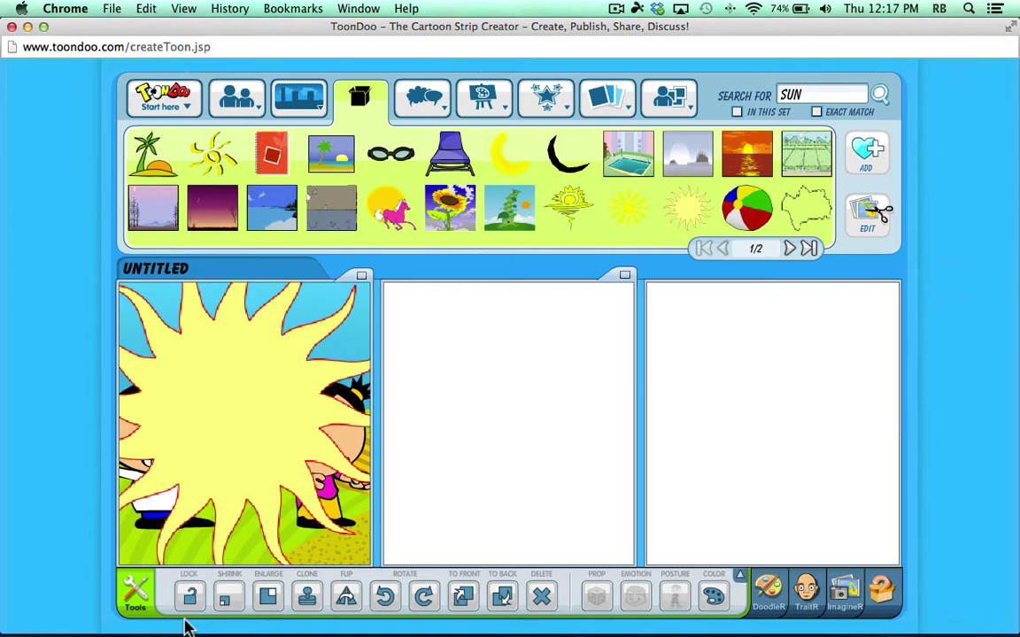
{"action": "left_click_drag", "start_coordinate": [239, 443], "coordinate": [262, 429]}
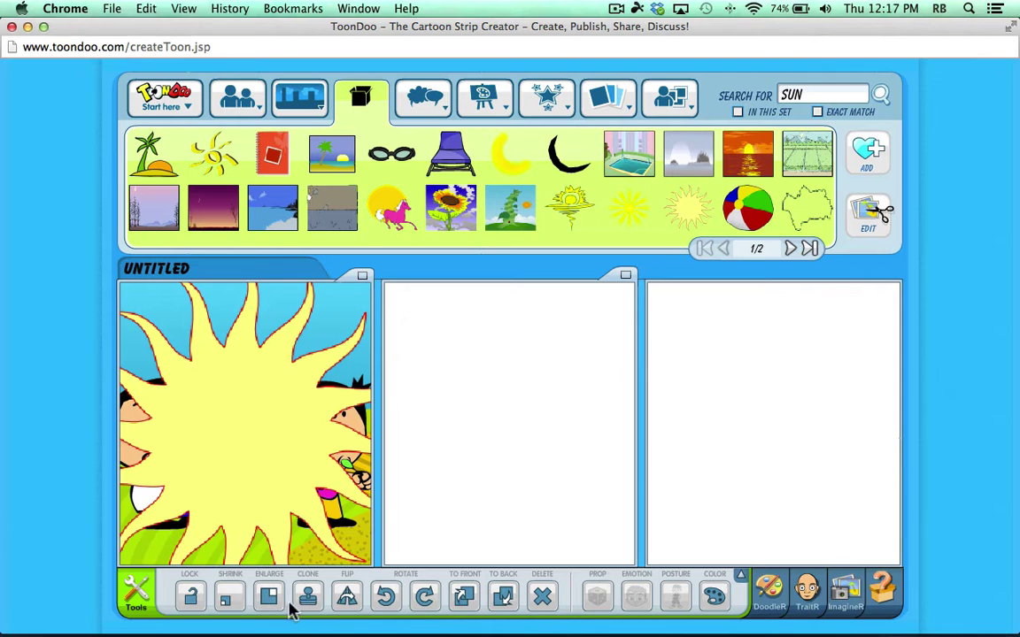
Resize the sun with Shrink/Enlarge and leave it small in panel one's top-left sky.
{"action": "left_click", "coordinate": [228, 600]}
{"action": "left_click", "coordinate": [230, 602]}
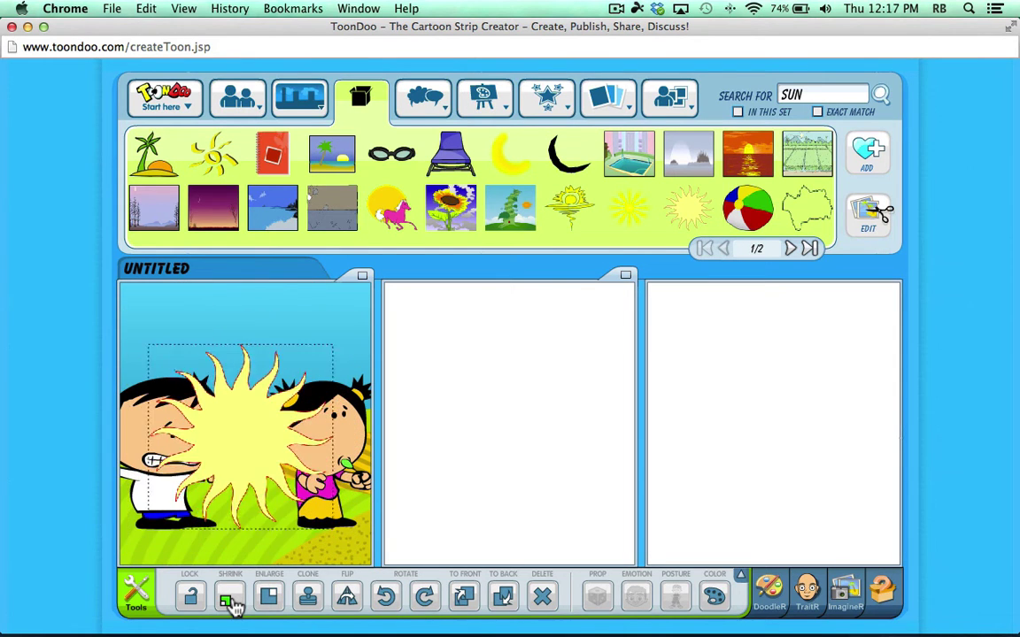
{"action": "left_click", "coordinate": [232, 602]}
{"action": "left_click", "coordinate": [234, 604]}
{"action": "left_click", "coordinate": [236, 605]}
{"action": "left_click", "coordinate": [267, 601]}
{"action": "left_click", "coordinate": [266, 601]}
{"action": "left_click", "coordinate": [267, 602]}
{"action": "left_click", "coordinate": [268, 602]}
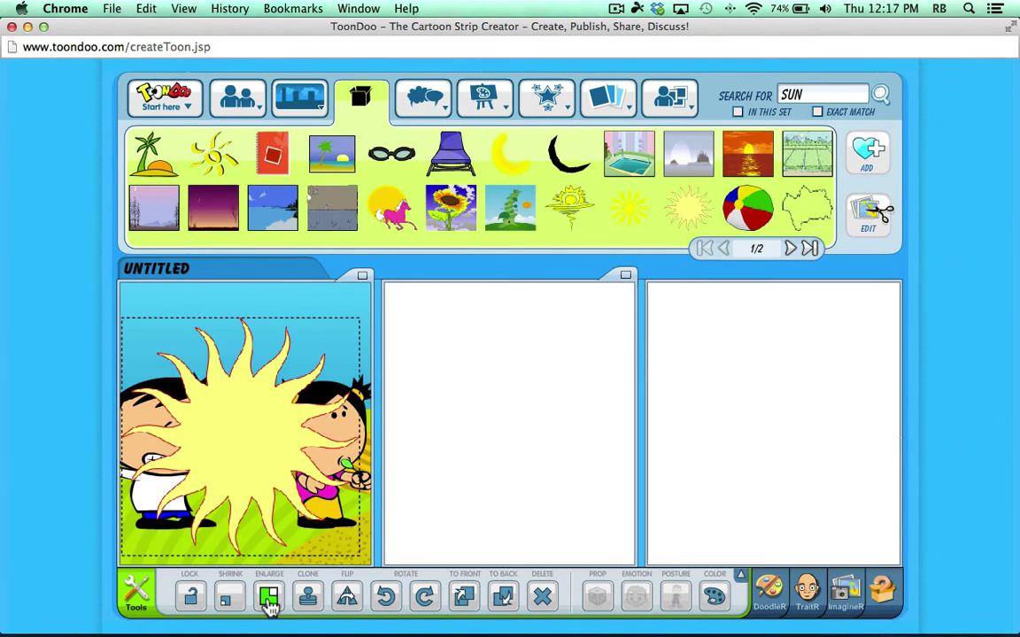
{"action": "left_click_drag", "start_coordinate": [227, 434], "coordinate": [190, 349]}
{"action": "left_click", "coordinate": [227, 600]}
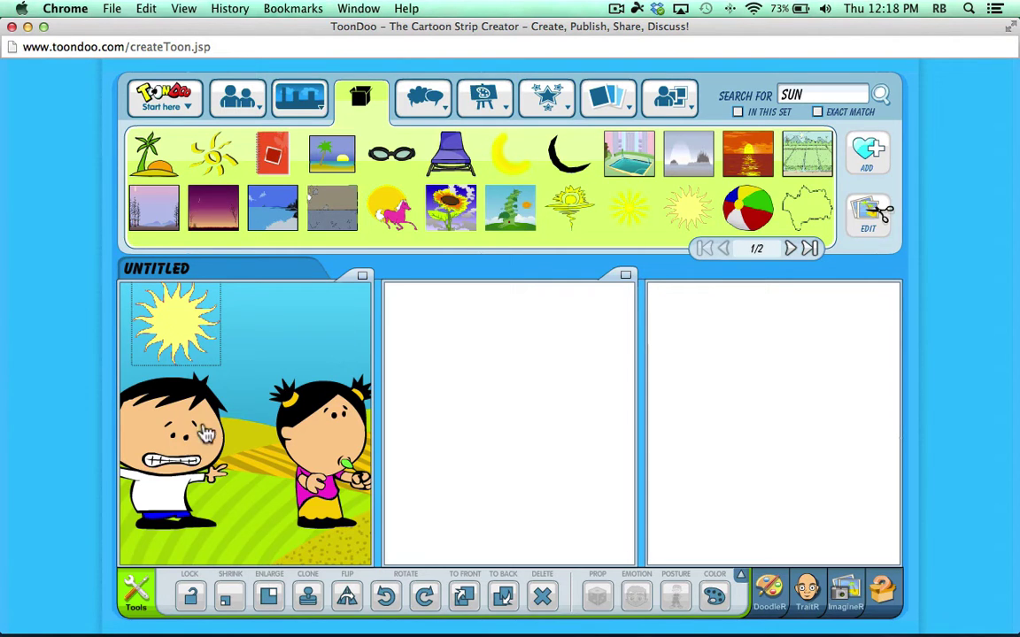
Lock the background and clone the boy, placing the copy just behind him.
{"action": "left_click", "coordinate": [269, 514]}
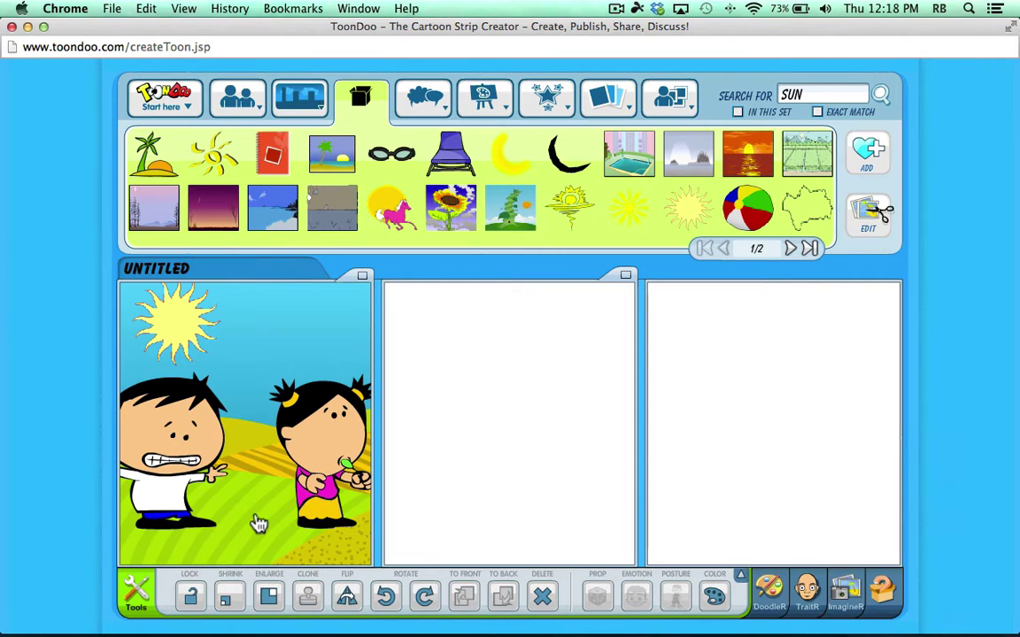
{"action": "left_click", "coordinate": [192, 599]}
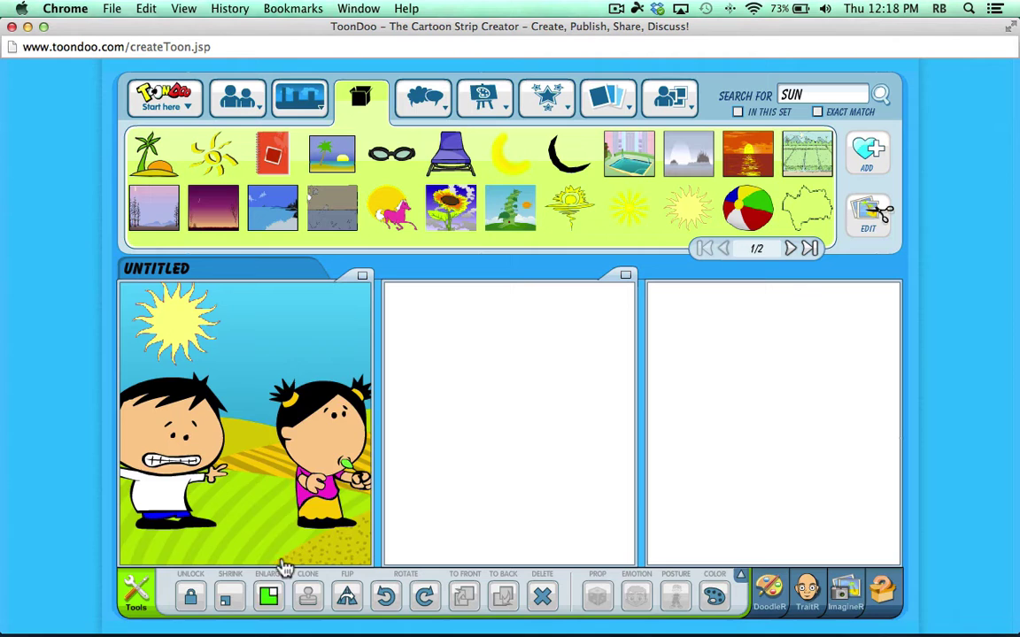
{"action": "left_click", "coordinate": [312, 486]}
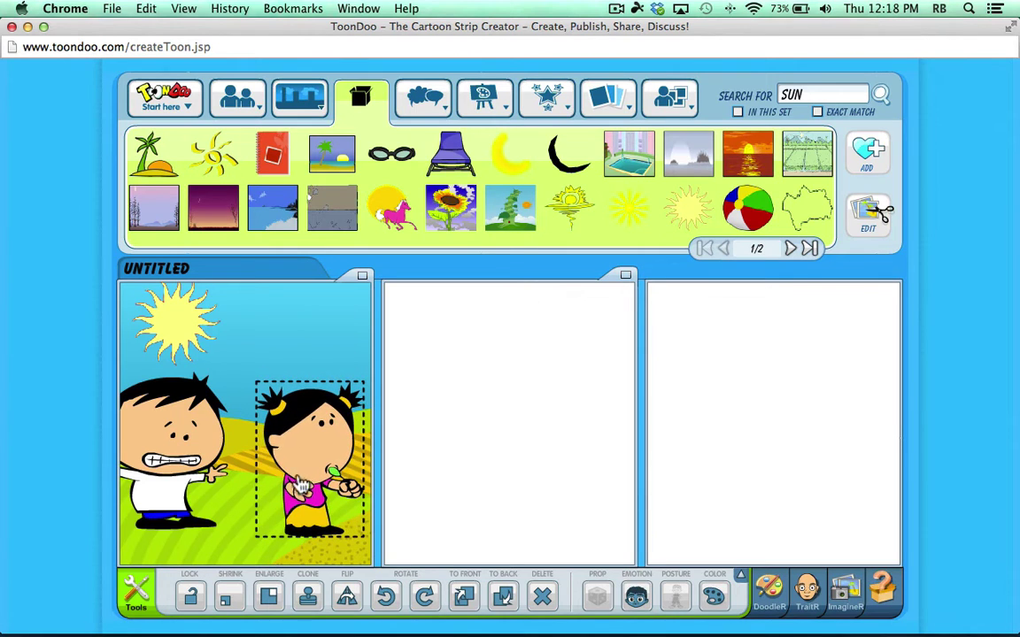
{"action": "left_click", "coordinate": [186, 438]}
{"action": "left_click", "coordinate": [174, 342]}
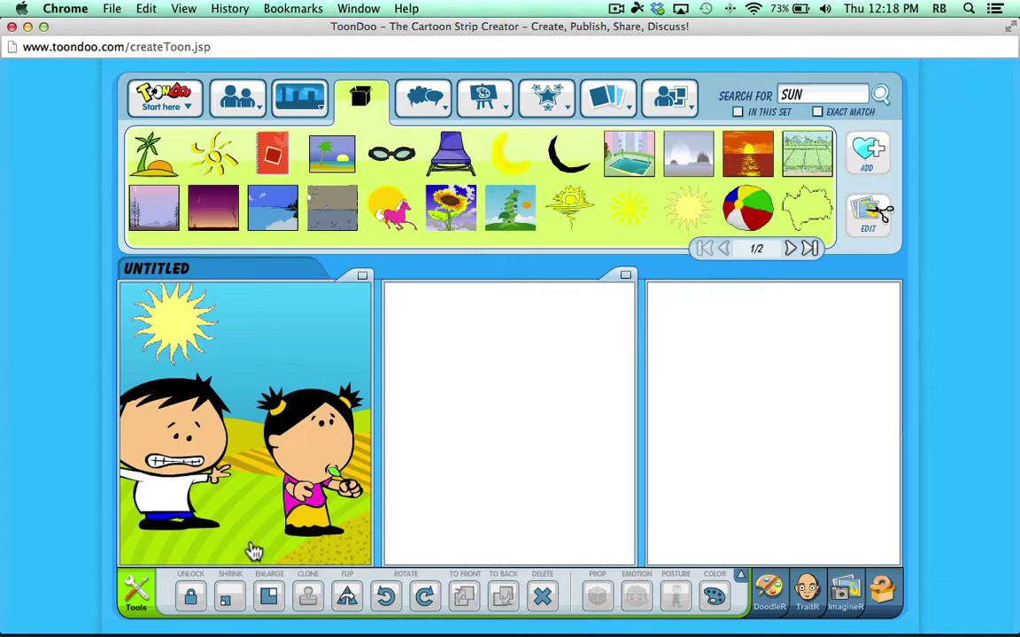
{"action": "left_click", "coordinate": [314, 482]}
{"action": "left_click", "coordinate": [168, 492]}
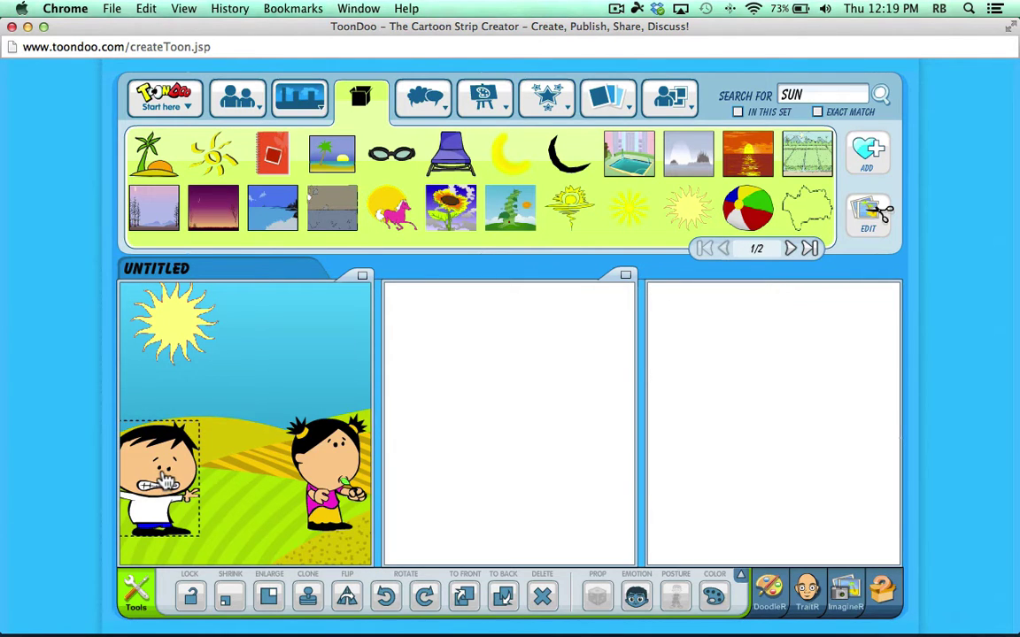
{"action": "left_click", "coordinate": [310, 600]}
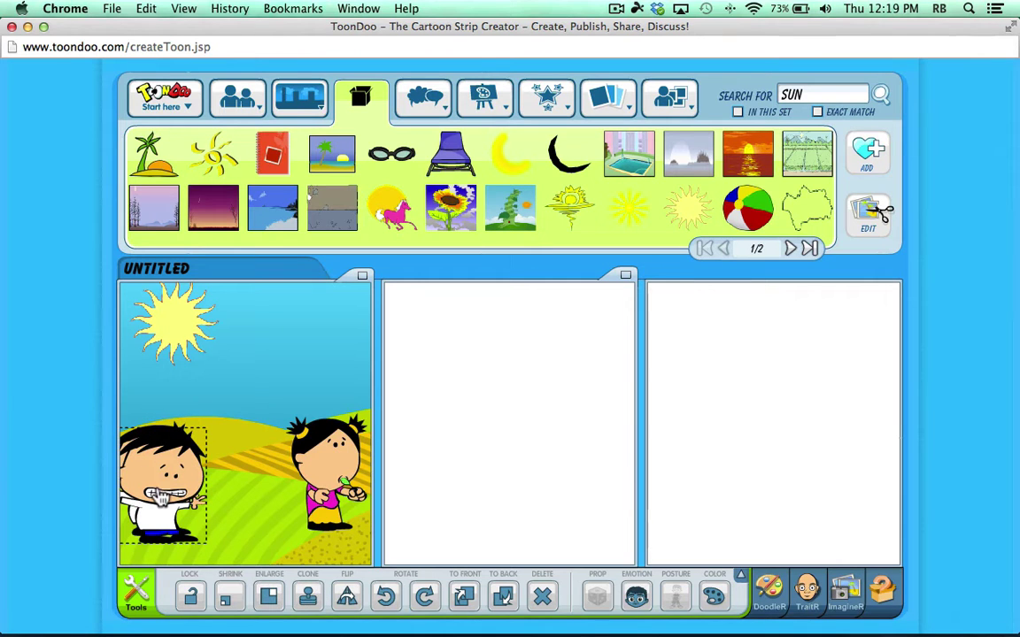
{"action": "mouse_move", "coordinate": [149, 437]}
{"action": "left_mouse_down"}
{"action": "mouse_move", "coordinate": [225, 440]}
{"action": "mouse_move", "coordinate": [226, 416]}
{"action": "mouse_move", "coordinate": [193, 482]}
{"action": "mouse_move", "coordinate": [207, 440]}
{"action": "left_mouse_up"}
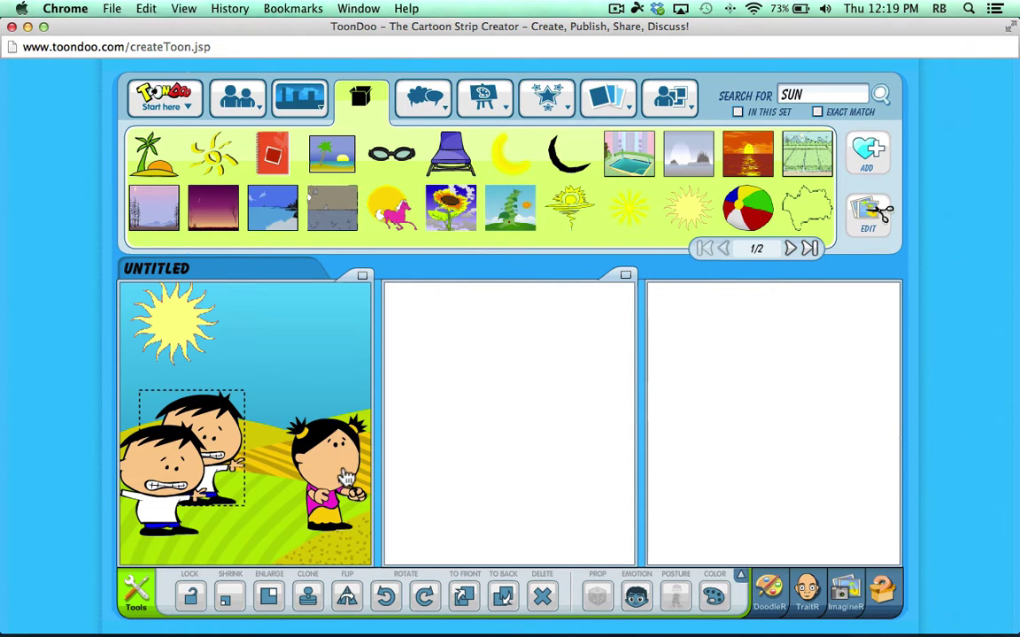
Nudge the girl right and flip her to face the boys, keeping her upright.
{"action": "left_click_drag", "start_coordinate": [346, 479], "coordinate": [355, 479]}
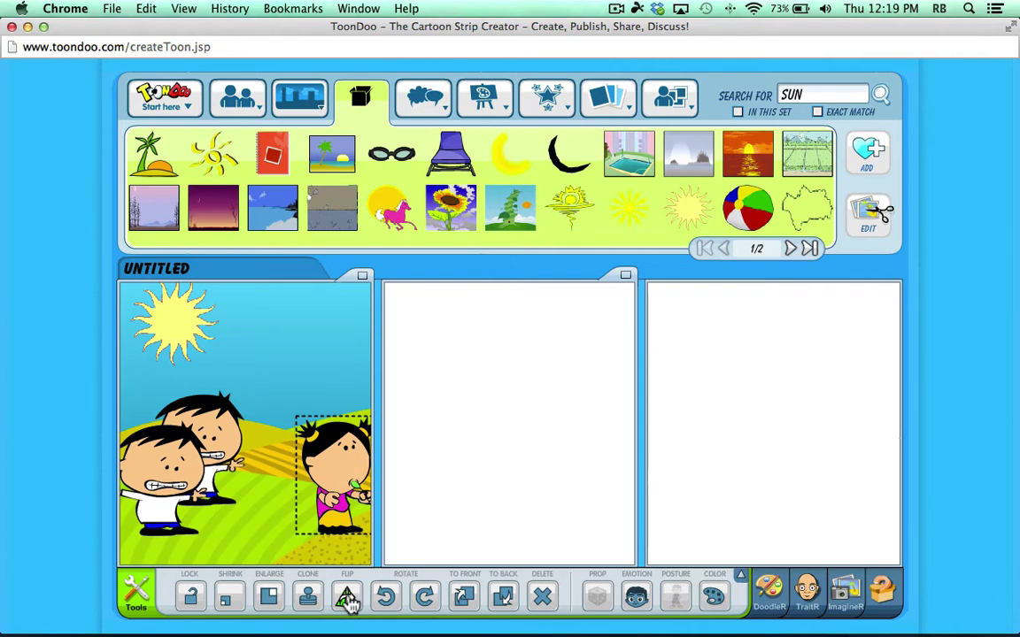
{"action": "left_click", "coordinate": [348, 600]}
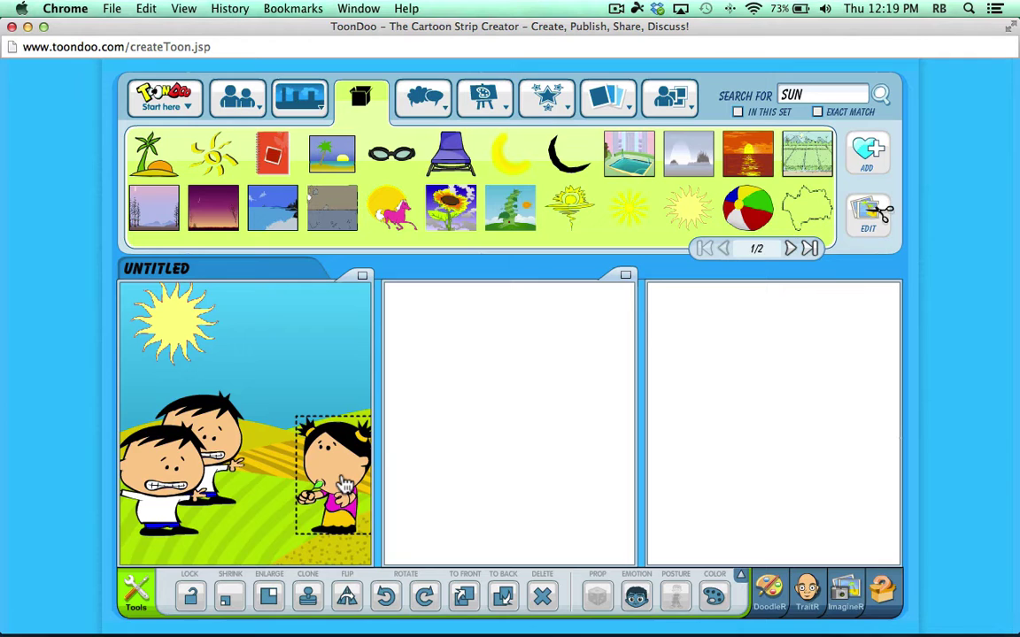
{"action": "left_click", "coordinate": [385, 599]}
{"action": "left_click", "coordinate": [424, 598]}
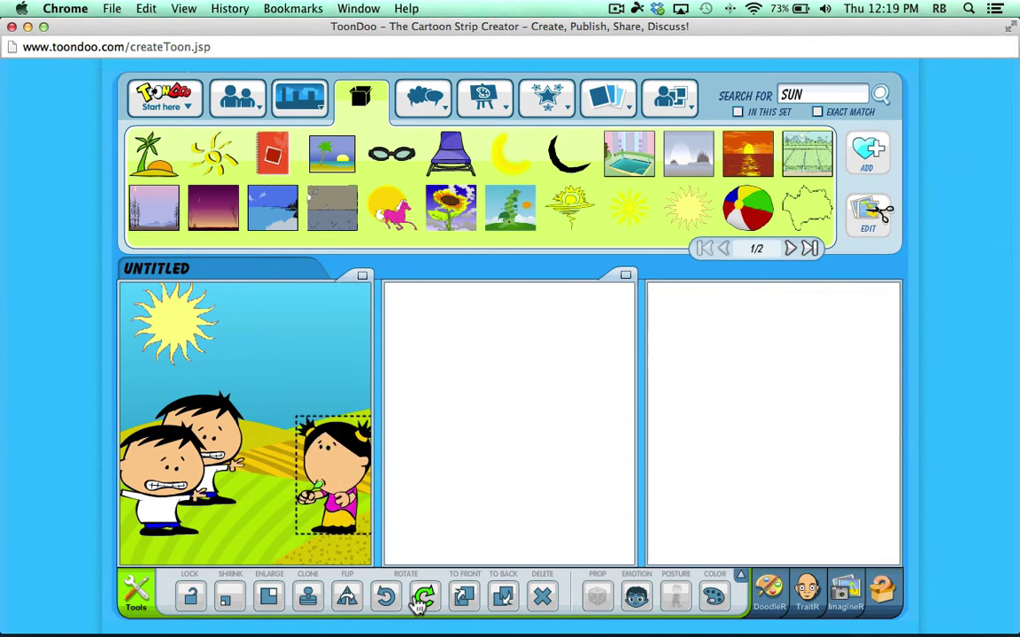
{"action": "left_click", "coordinate": [387, 598]}
Try To Front and To Back on the two boys, leaving the original boy in front.
{"action": "left_click", "coordinate": [227, 456]}
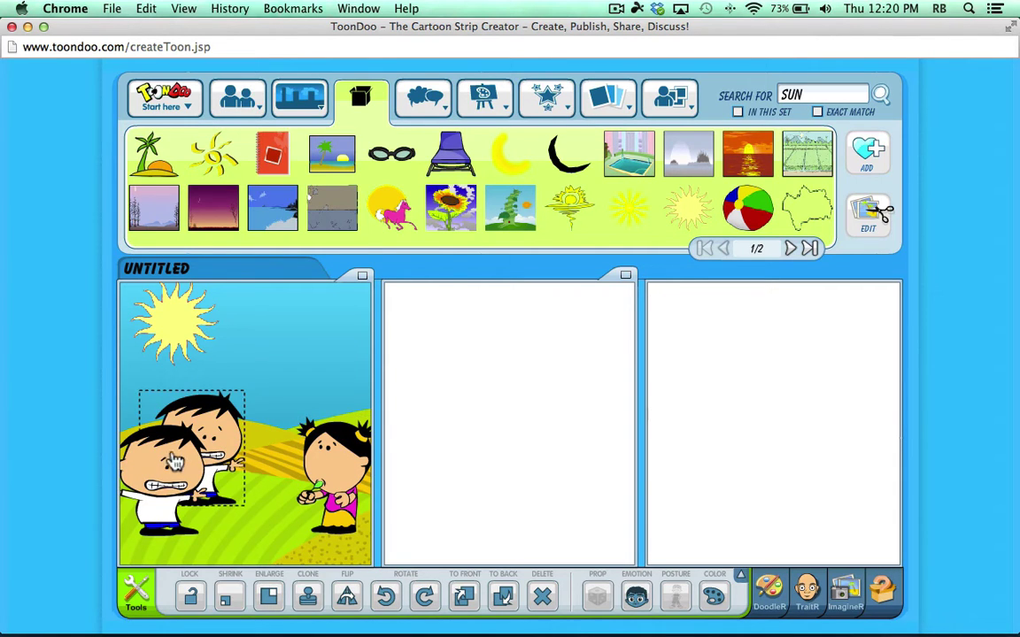
{"action": "left_click", "coordinate": [466, 599]}
{"action": "left_click", "coordinate": [465, 598]}
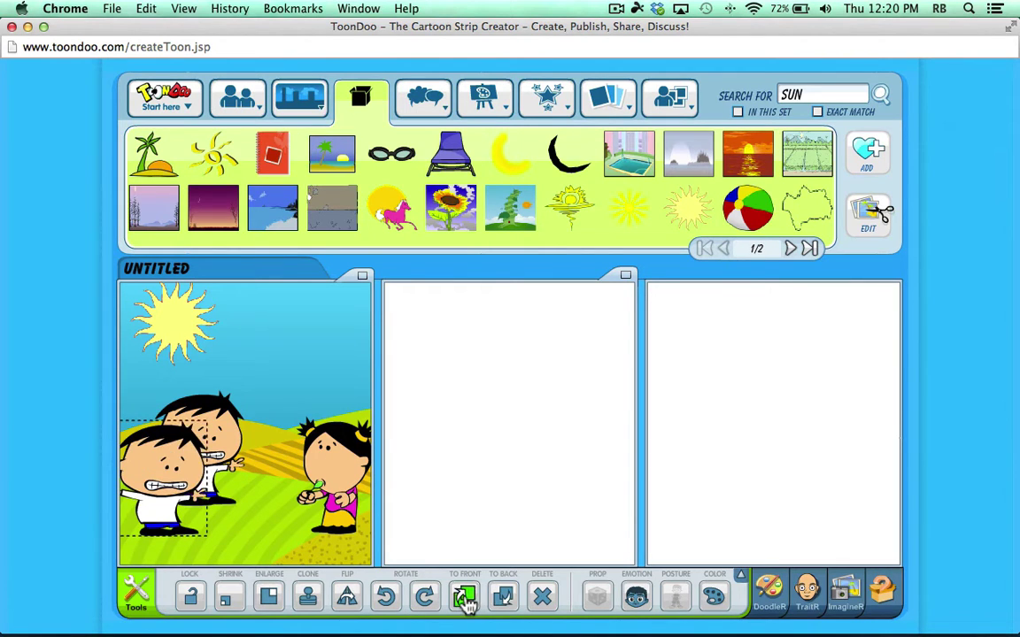
{"action": "left_click", "coordinate": [501, 599]}
{"action": "left_click", "coordinate": [464, 599]}
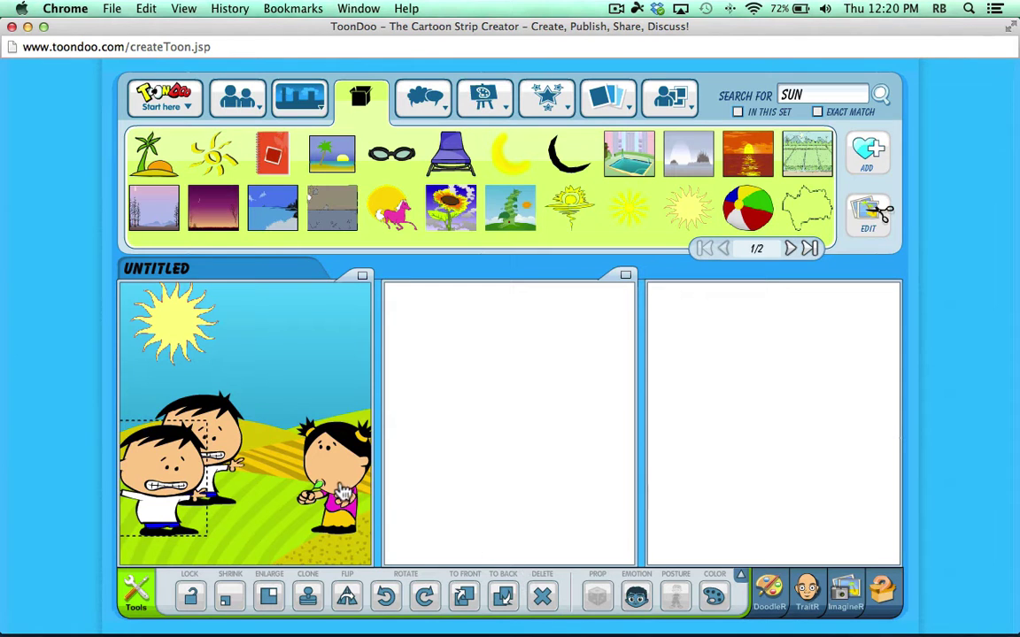
{"action": "left_click", "coordinate": [303, 435]}
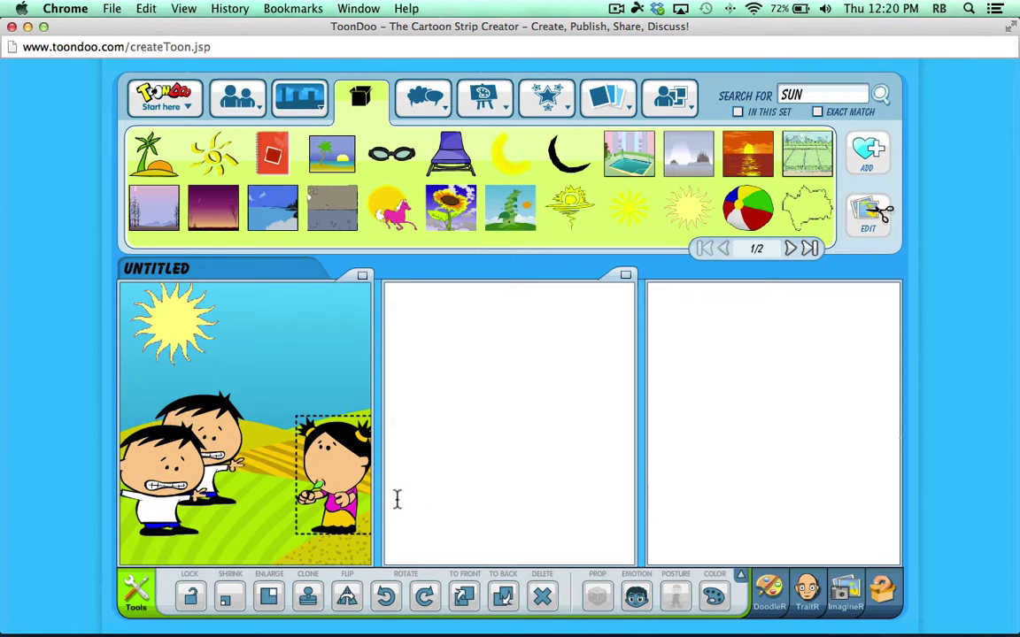
{"action": "left_click", "coordinate": [543, 599]}
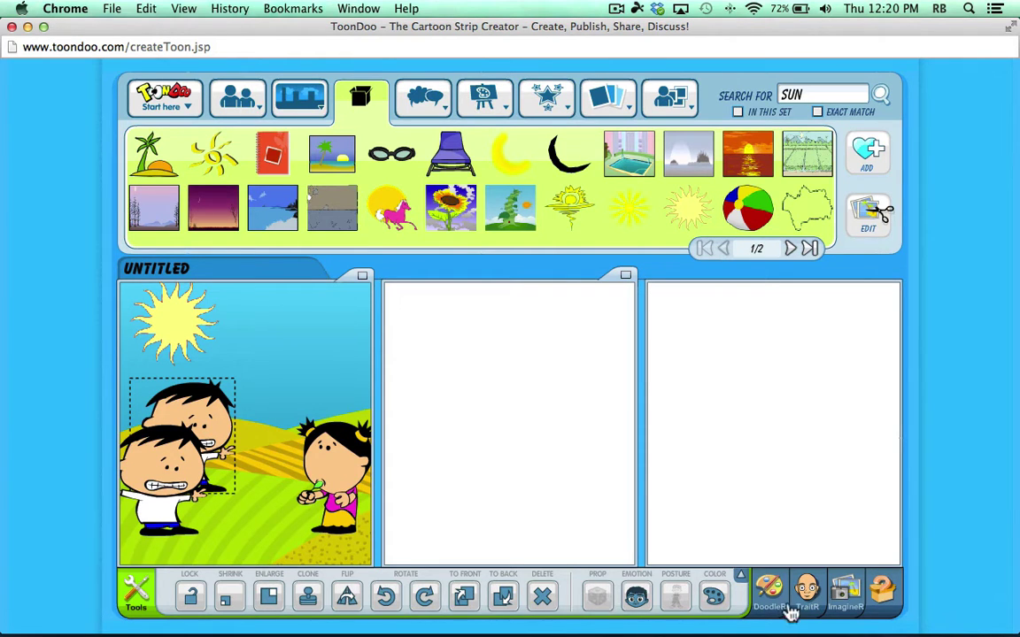
Give the front boy in panel one a big smiling expression.
{"action": "left_click", "coordinate": [151, 307]}
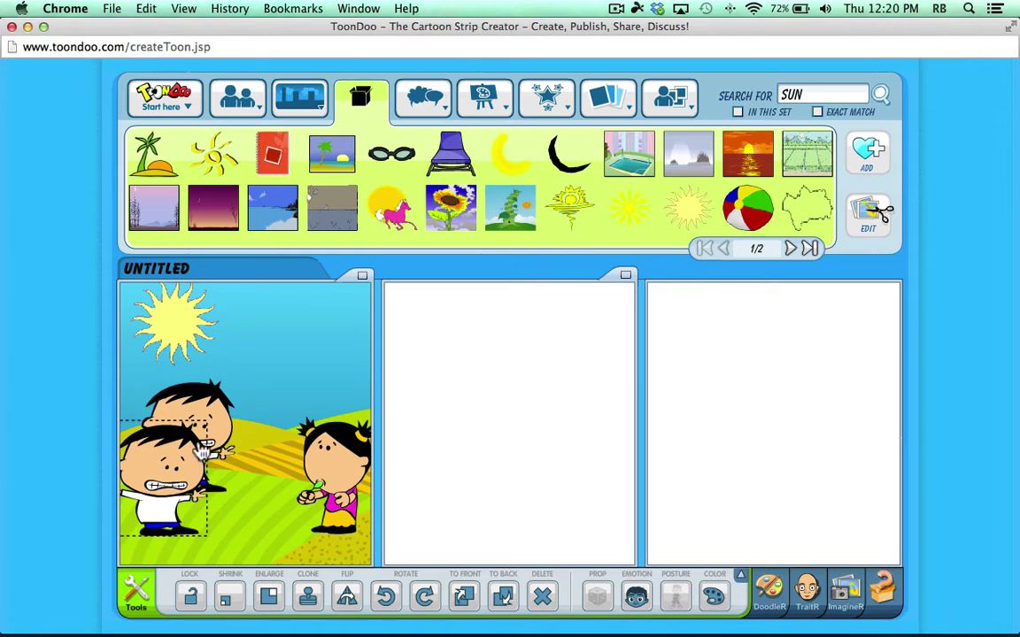
{"action": "left_click", "coordinate": [192, 456]}
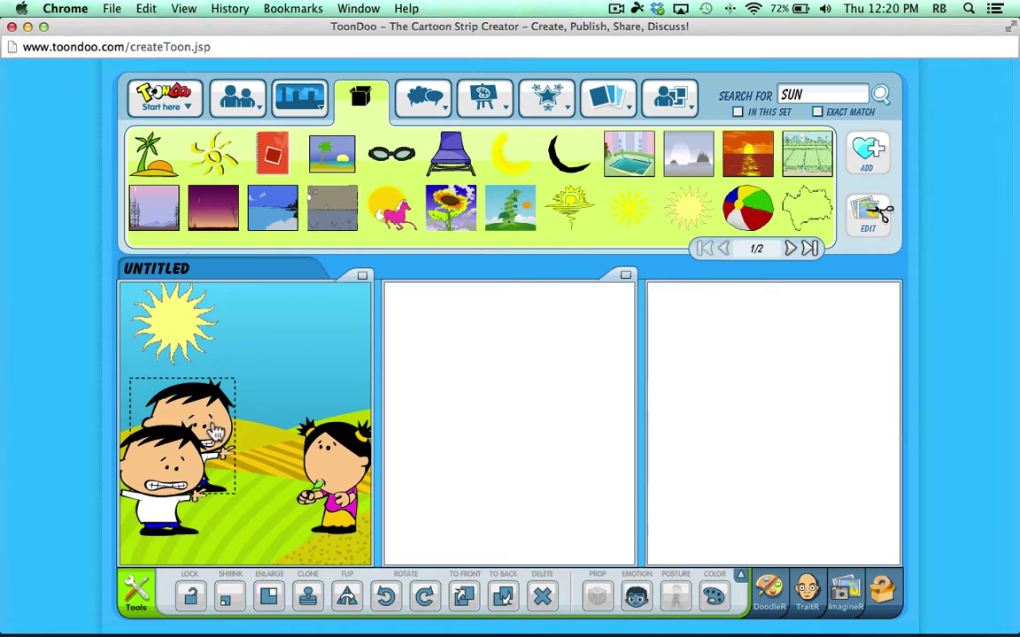
{"action": "left_click", "coordinate": [182, 490]}
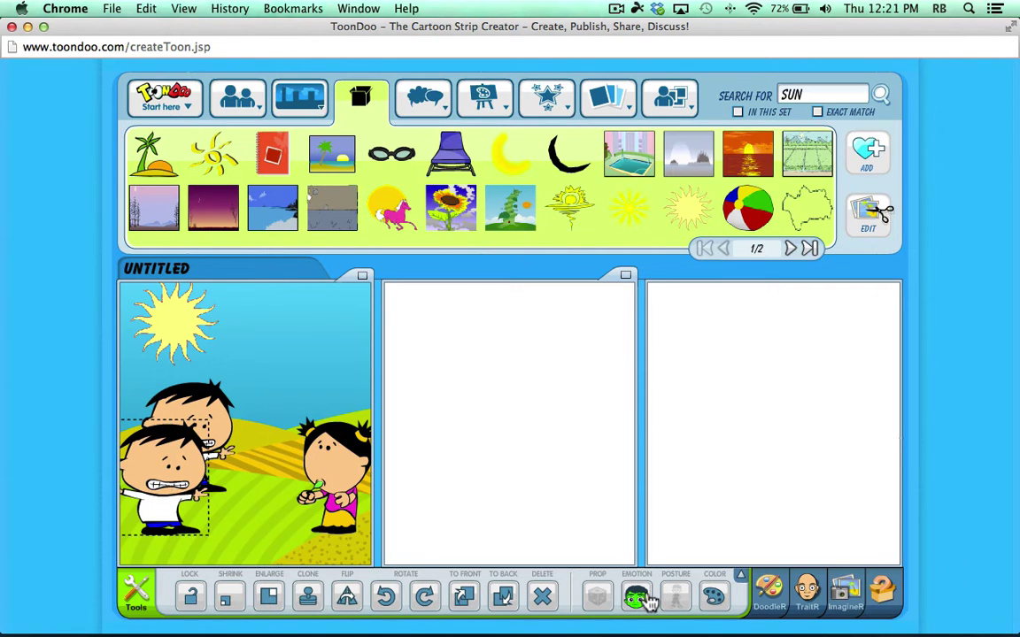
{"action": "left_click_drag", "start_coordinate": [637, 597], "coordinate": [649, 602]}
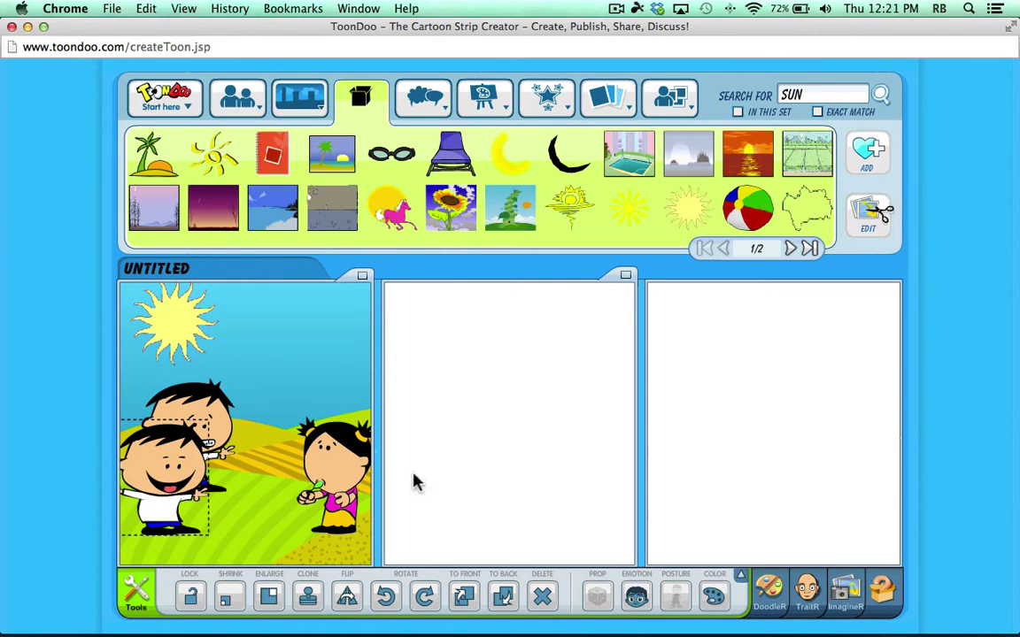
Shift the boy behind him slightly to the right.
{"action": "left_click", "coordinate": [220, 423]}
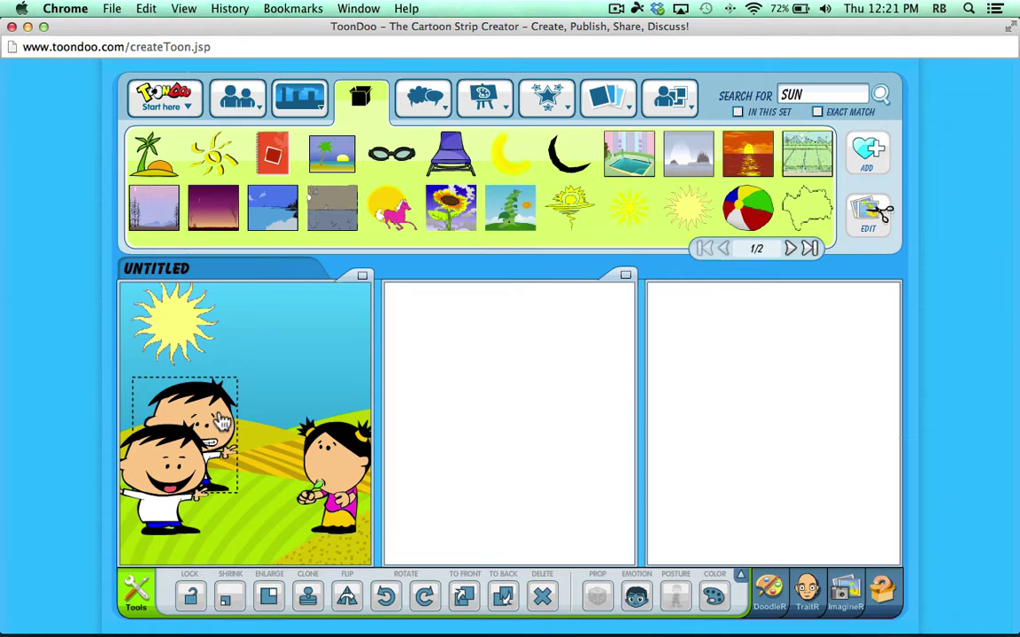
{"action": "left_click_drag", "start_coordinate": [184, 400], "coordinate": [197, 400]}
{"action": "left_click", "coordinate": [172, 461]}
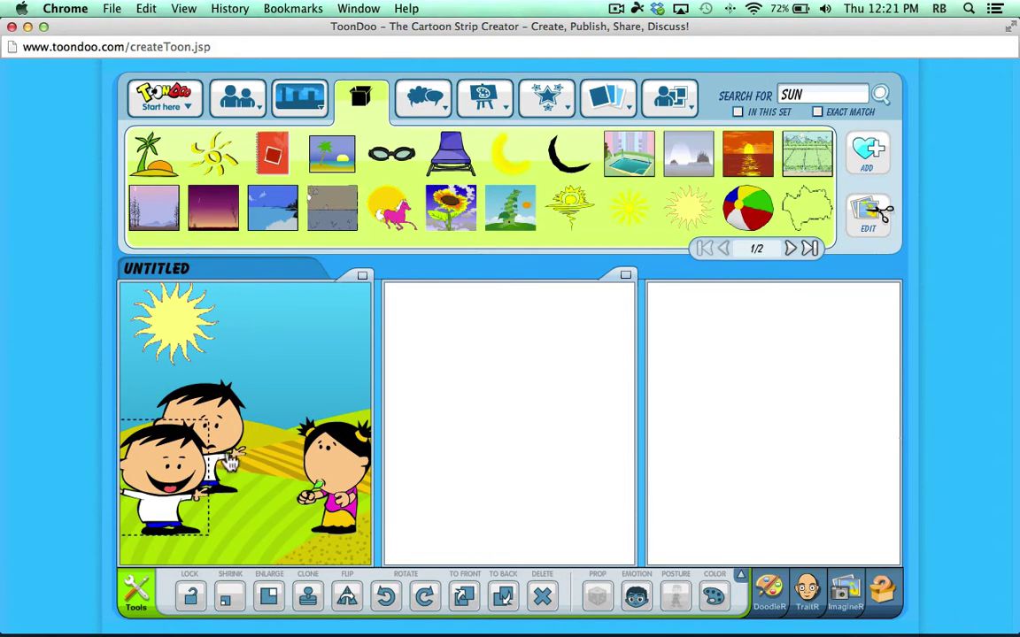
{"action": "left_click", "coordinate": [314, 423]}
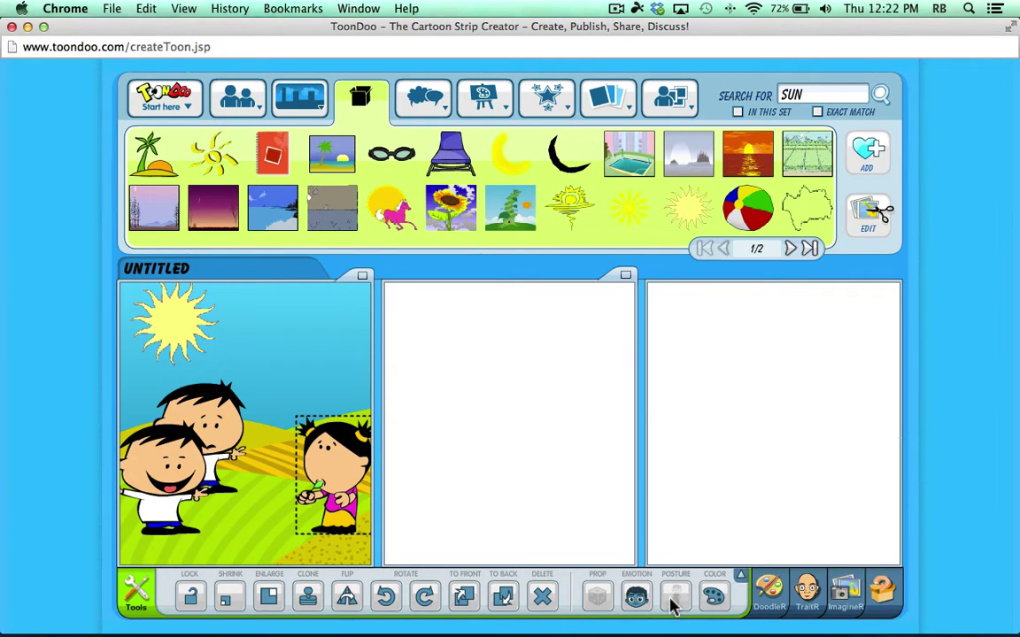
Try a different skin colour on the front boy, then restore his normal tone.
{"action": "left_click", "coordinate": [144, 445]}
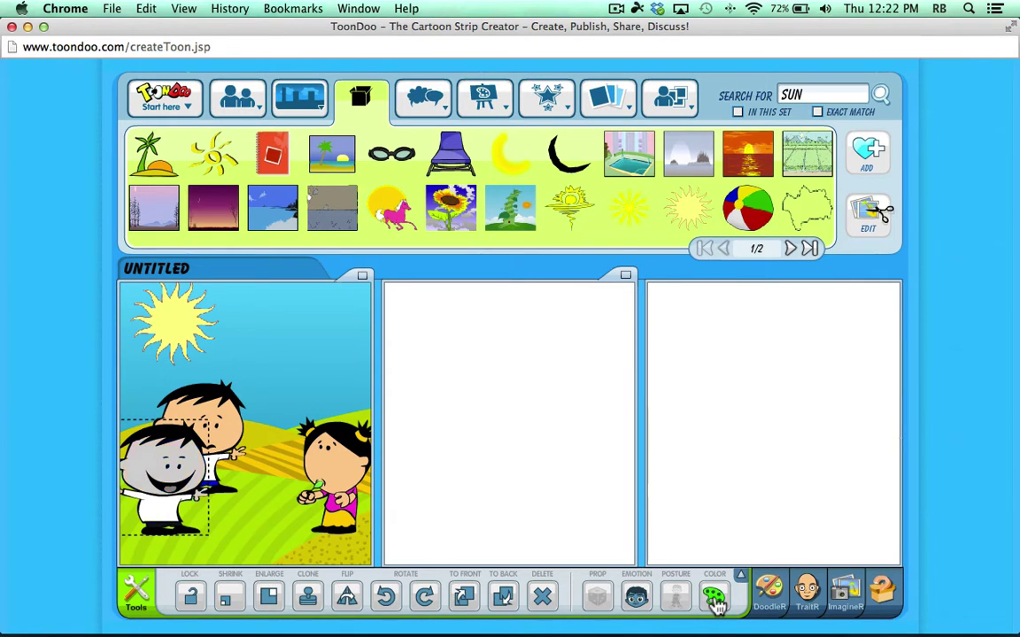
{"action": "left_click", "coordinate": [713, 598]}
{"action": "left_click", "coordinate": [714, 598]}
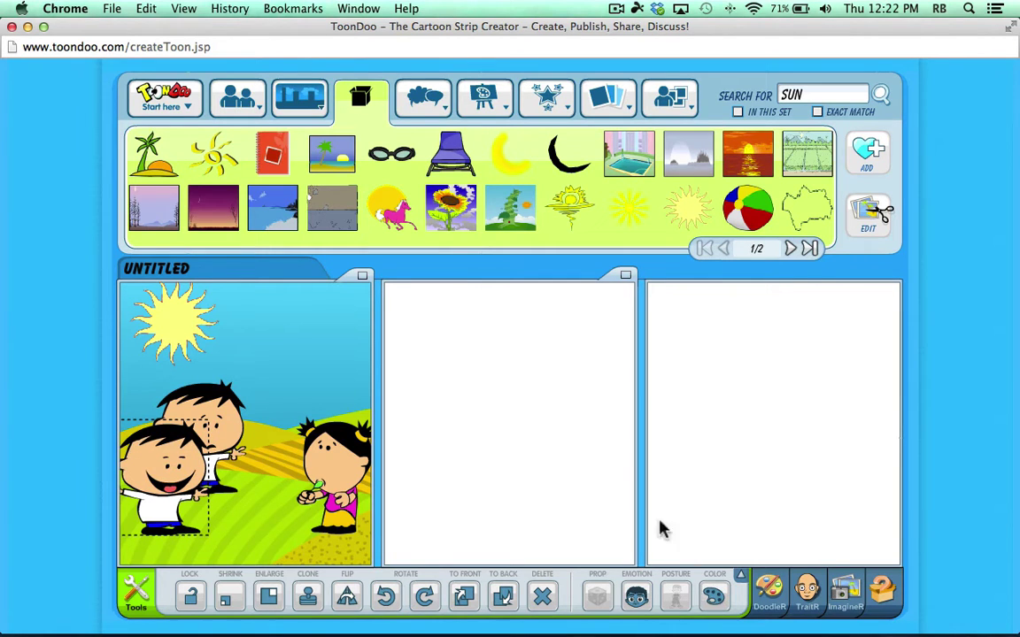
Place a blank English speech bubble in panel one, then discard it.
{"action": "left_click", "coordinate": [427, 99]}
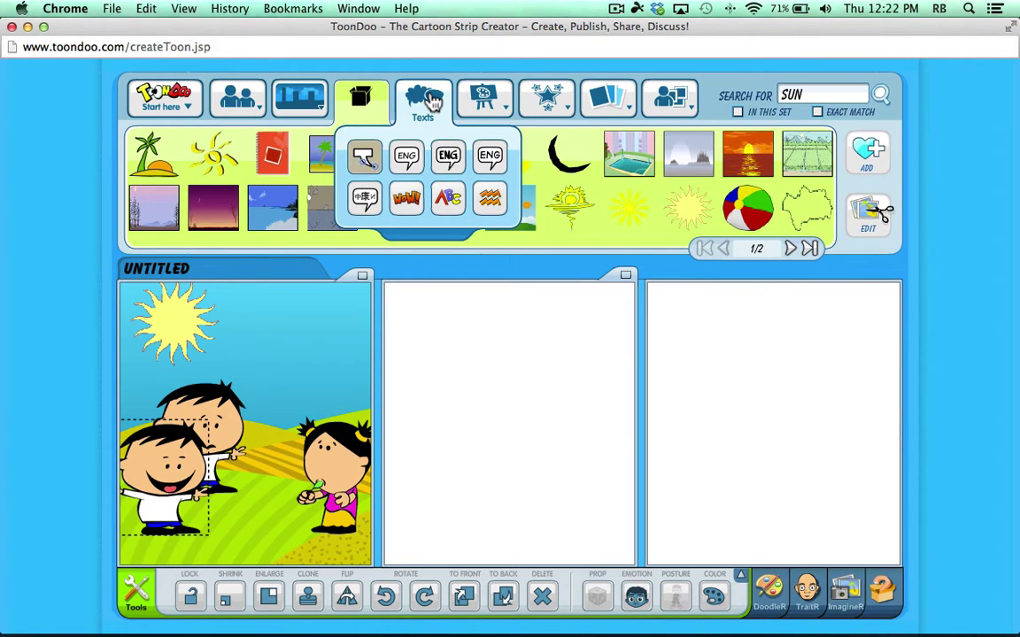
{"action": "left_click", "coordinate": [403, 163]}
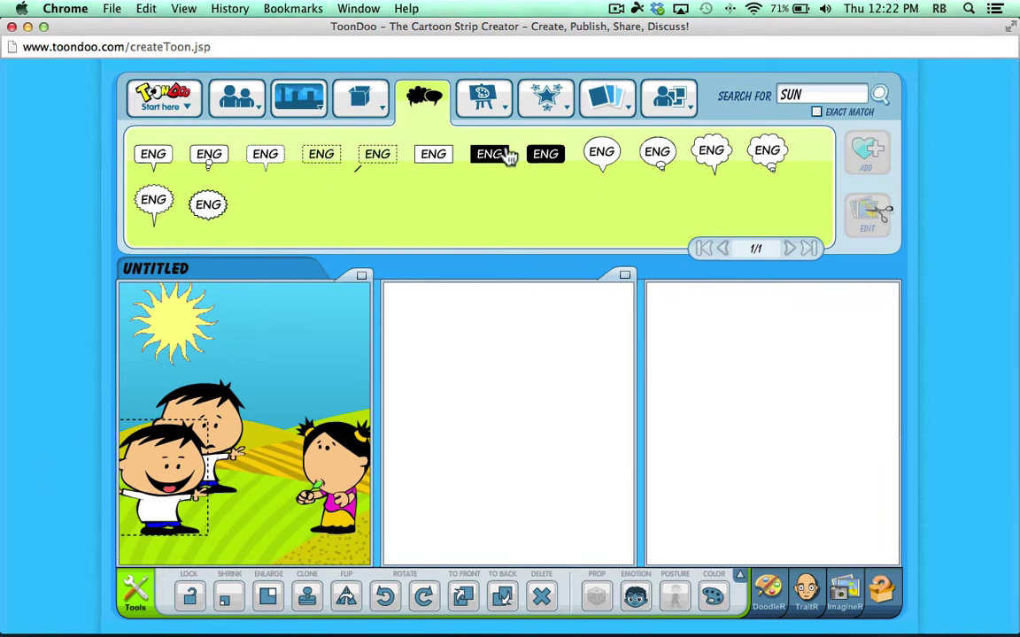
{"action": "left_click_drag", "start_coordinate": [556, 159], "coordinate": [278, 348]}
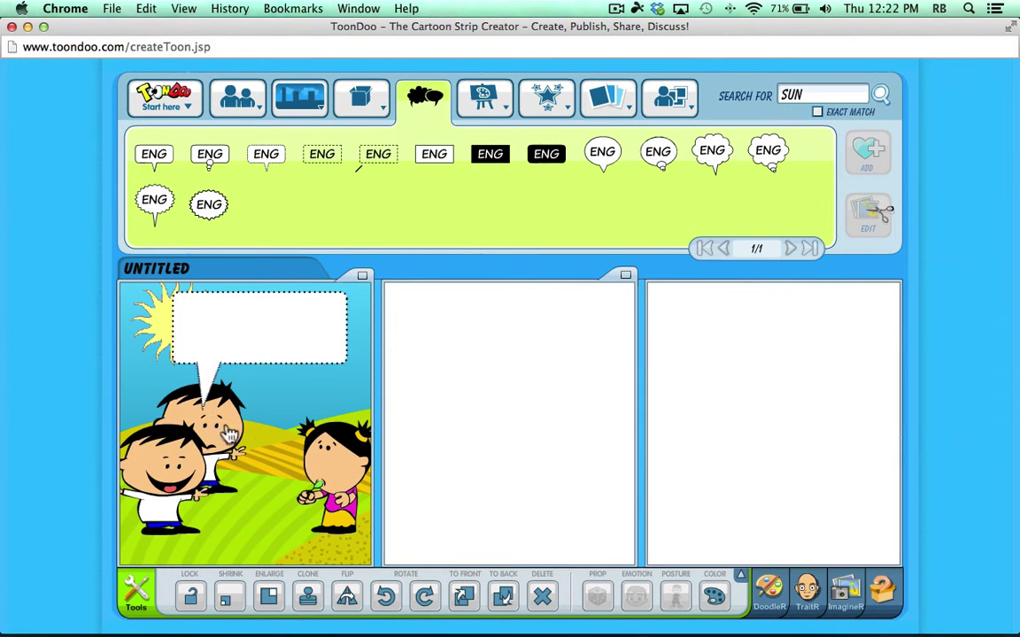
{"action": "left_click_drag", "start_coordinate": [229, 434], "coordinate": [326, 440]}
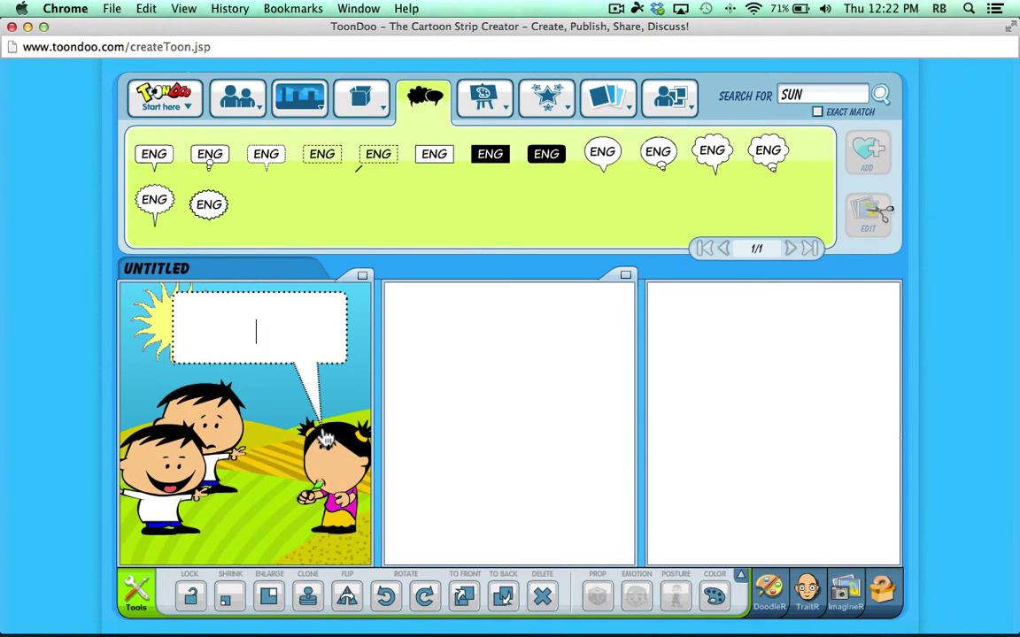
{"action": "left_click", "coordinate": [424, 97]}
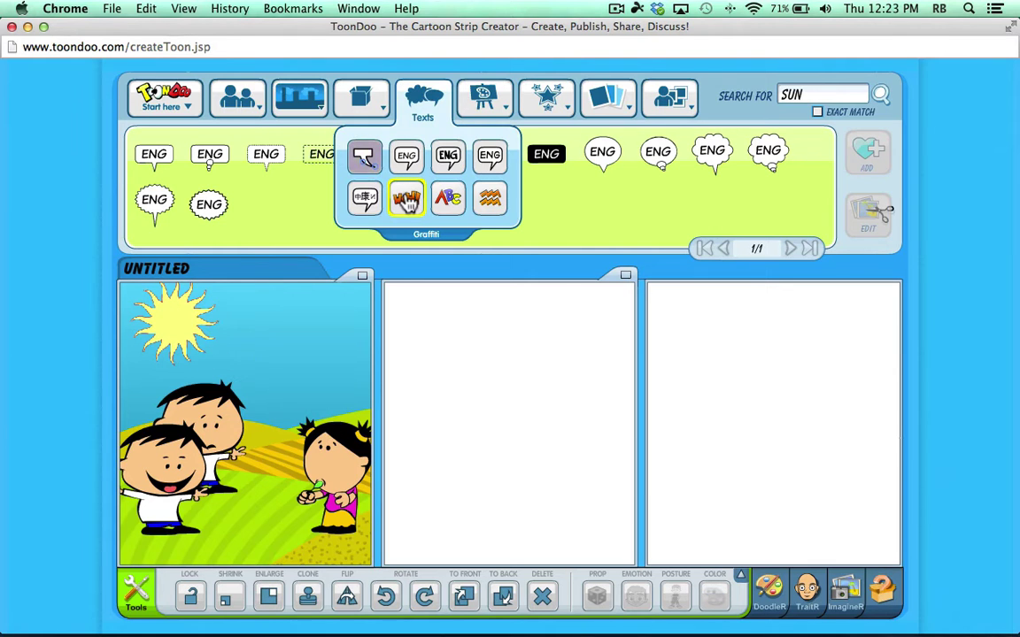
Switch the text library to the Graffiti word-art collection.
{"action": "left_click", "coordinate": [406, 202]}
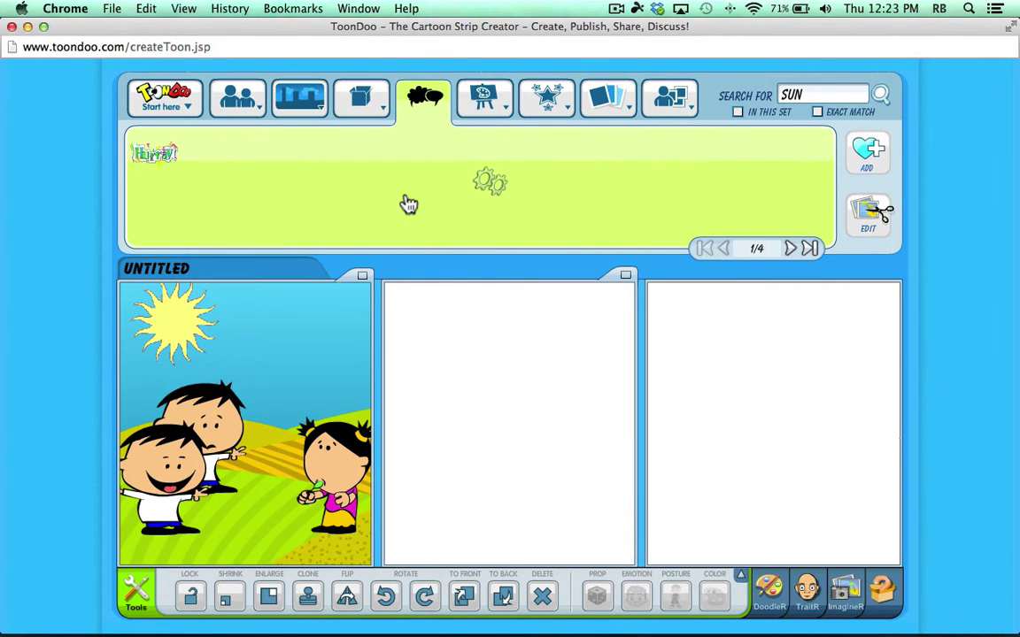
{"action": "left_click", "coordinate": [424, 97]}
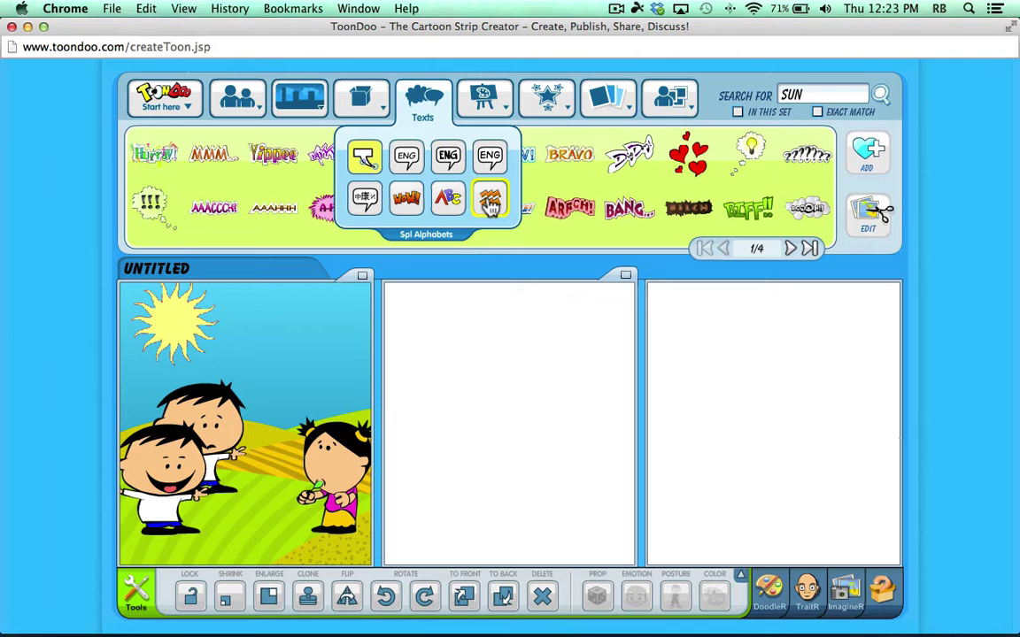
{"action": "left_click", "coordinate": [416, 198]}
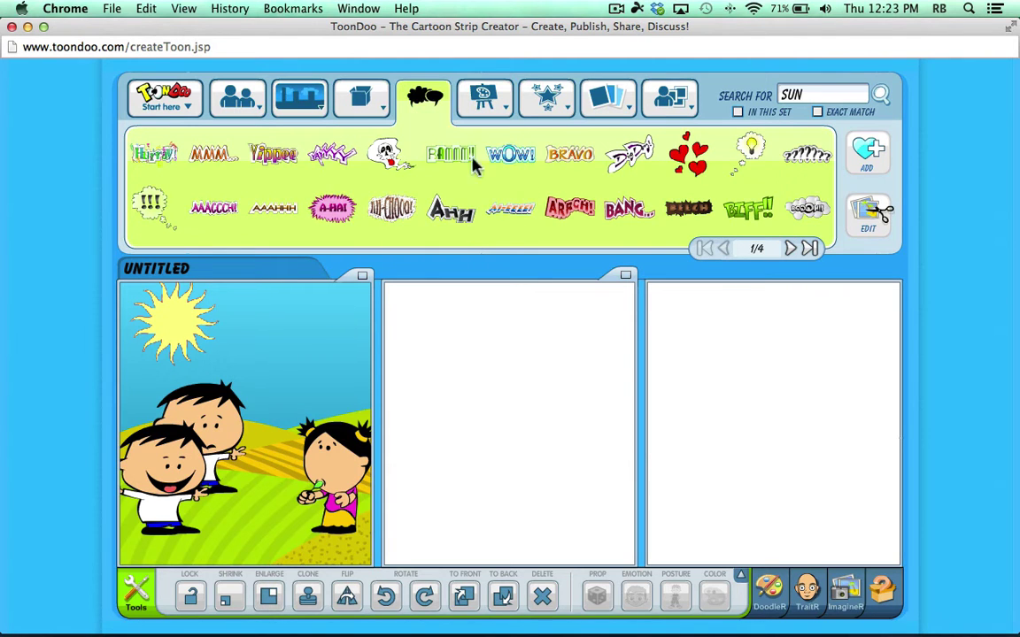
{"action": "left_click", "coordinate": [424, 99]}
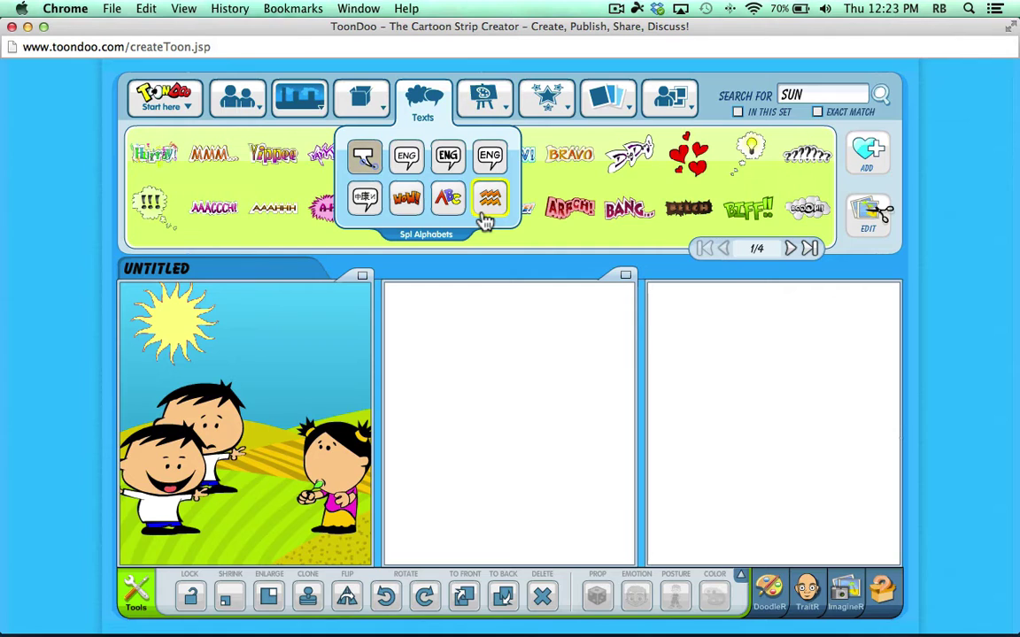
Place a ToonDoo Pro bubble in panel one with a curved tail toward the front boy.
{"action": "left_click", "coordinate": [370, 163]}
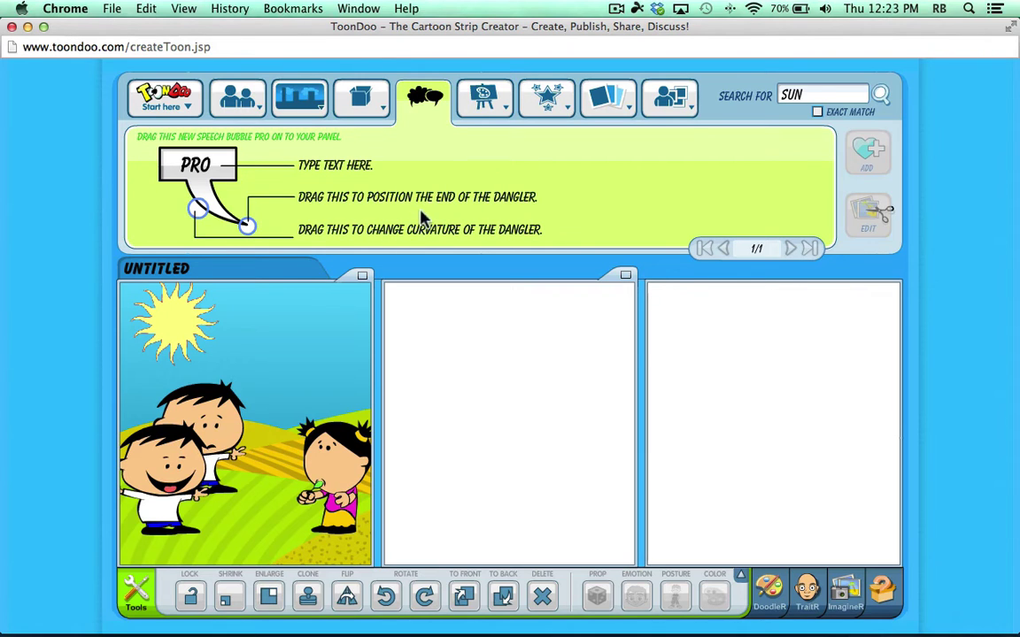
{"action": "left_click_drag", "start_coordinate": [182, 160], "coordinate": [281, 371]}
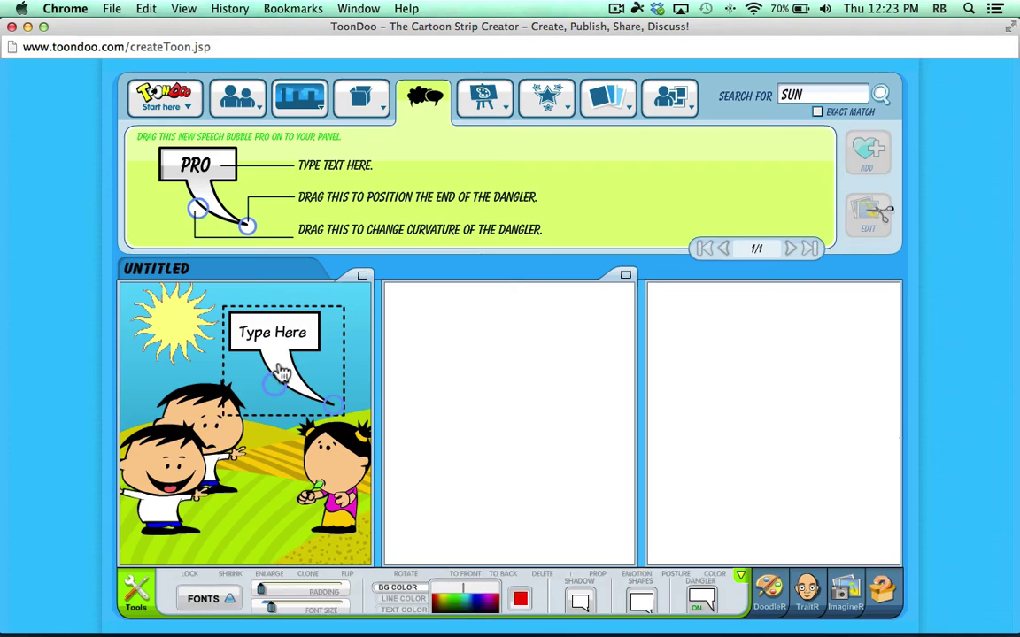
{"action": "left_click", "coordinate": [273, 333]}
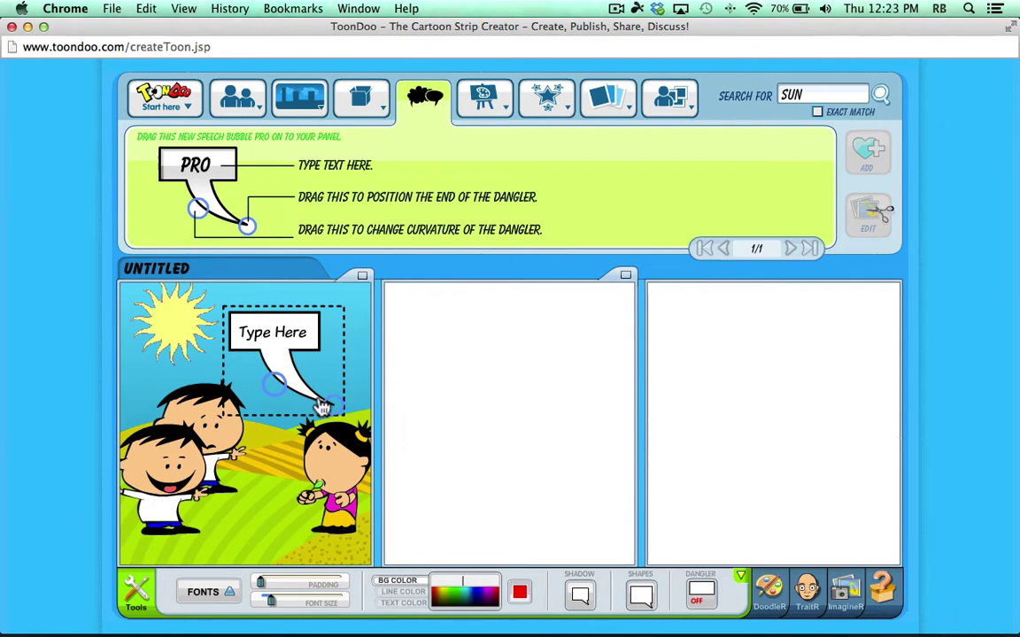
{"action": "left_click_drag", "start_coordinate": [323, 406], "coordinate": [200, 490]}
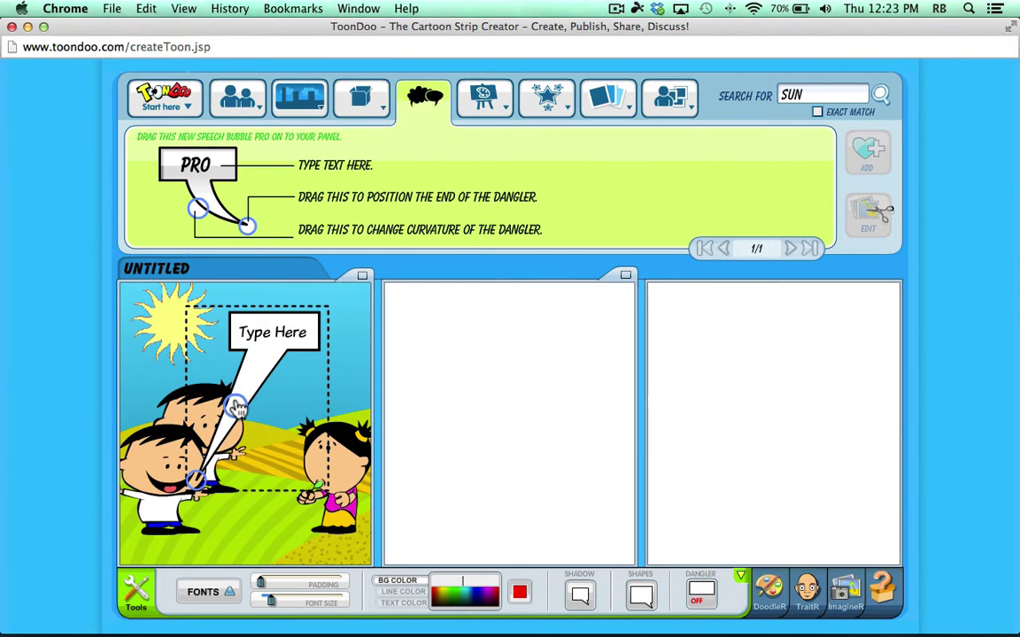
{"action": "left_click_drag", "start_coordinate": [237, 407], "coordinate": [301, 435]}
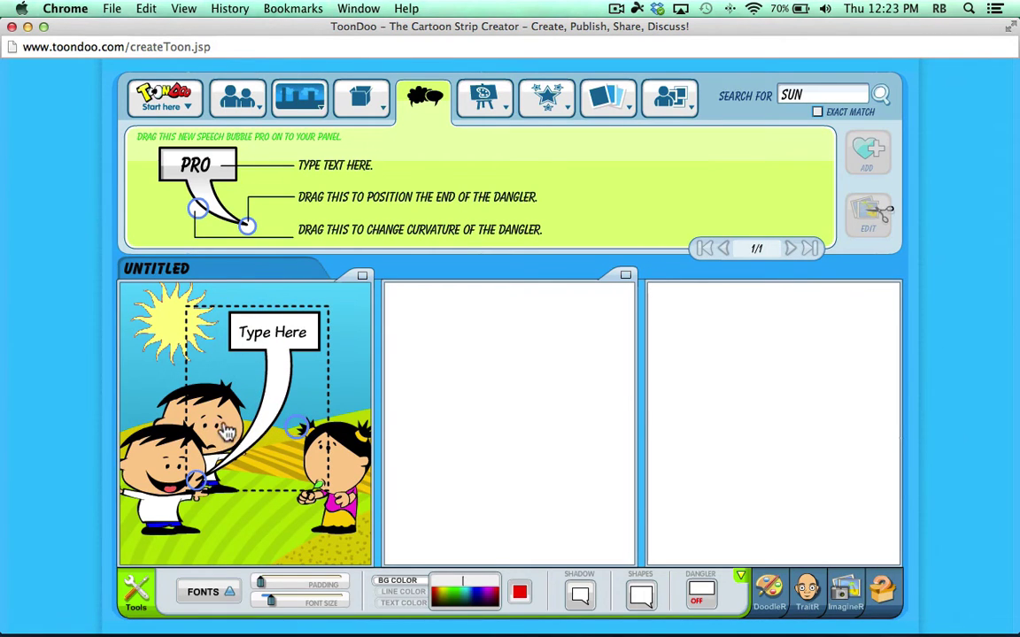
Replace the placeholder with 'Hey Suzie! Do you know' / 'the parts of speech?'.
{"action": "left_click", "coordinate": [271, 332]}
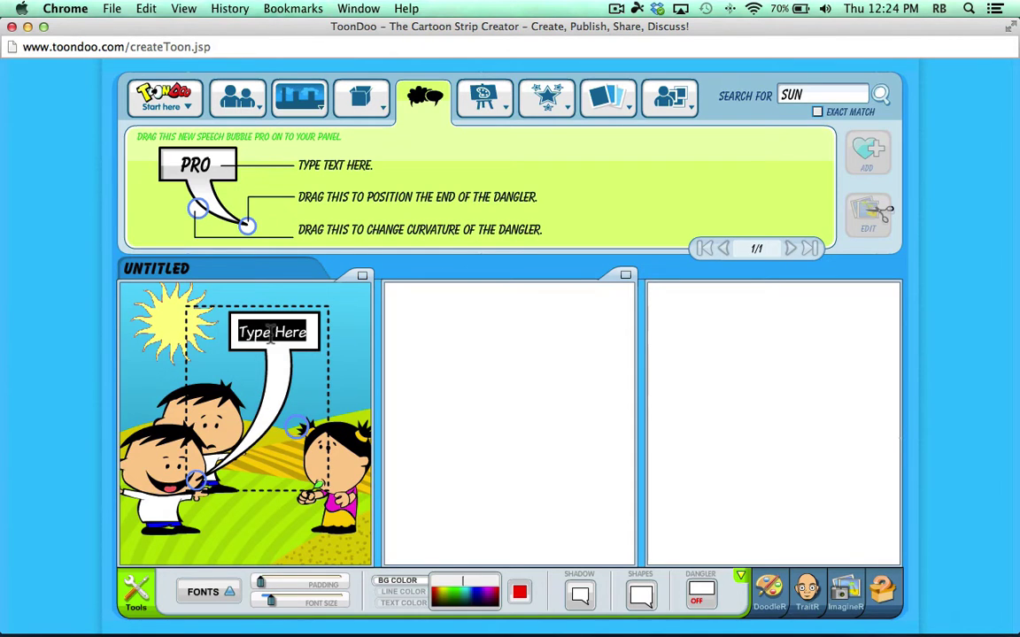
{"action": "key", "text": "BackSpace"}
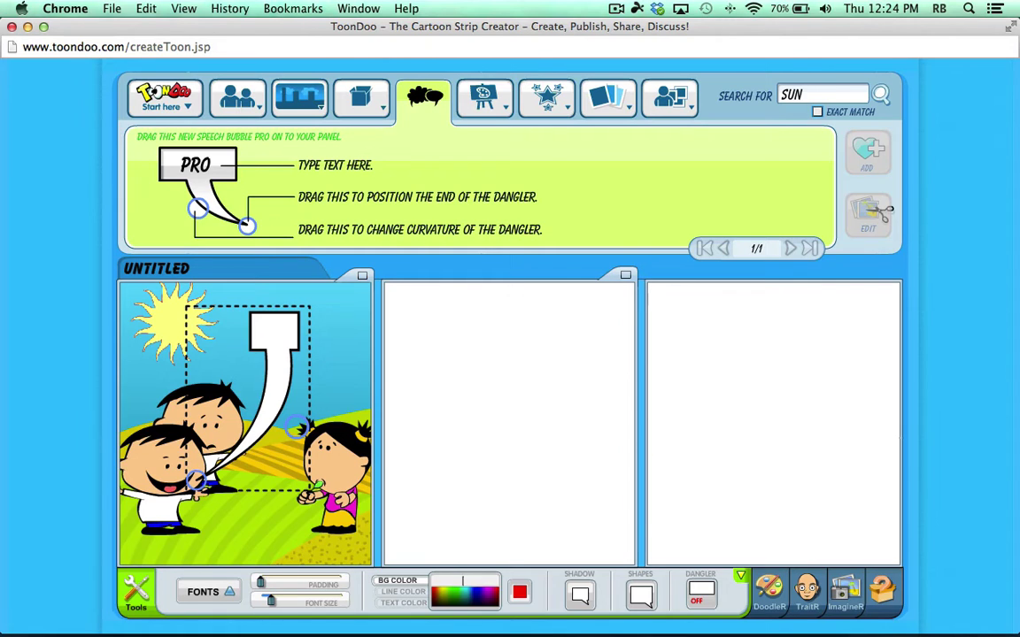
{"action": "type", "text": "Hey Suzie!  Do you know"}
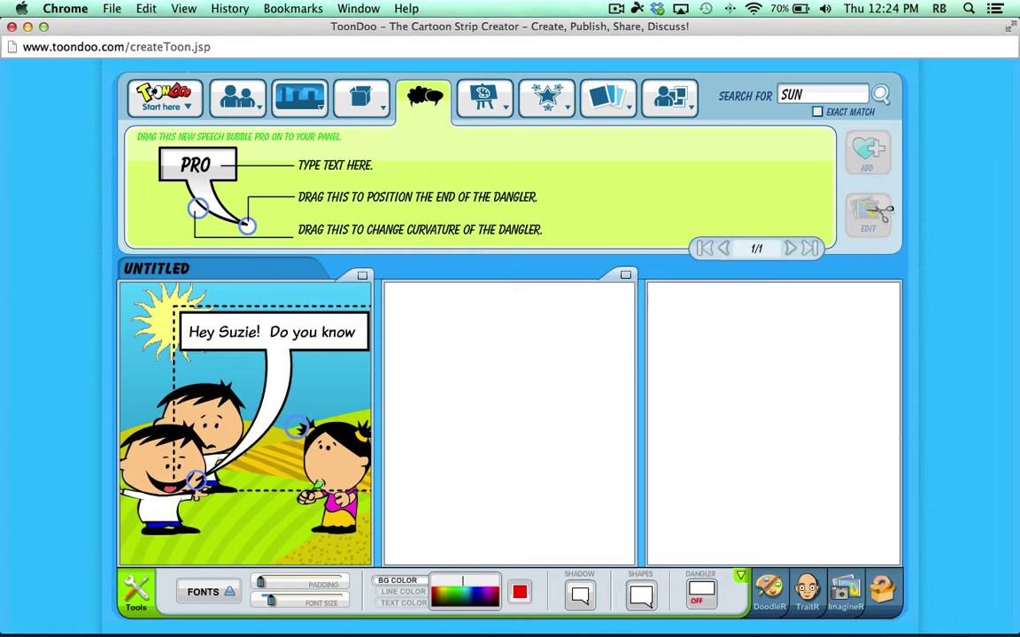
{"action": "key", "text": "Return"}
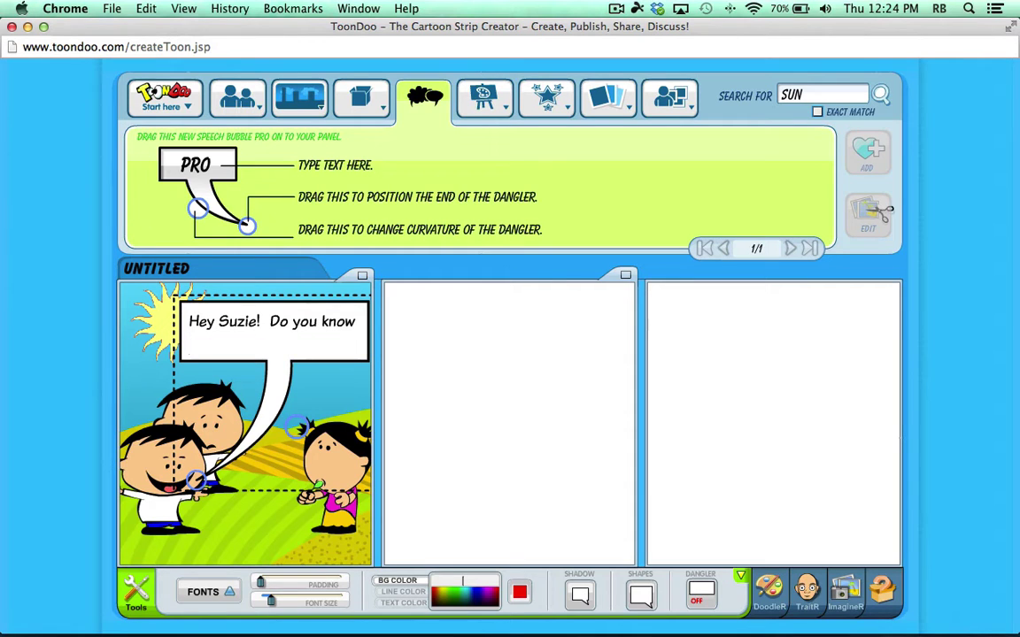
{"action": "type", "text": "the parts of speech?"}
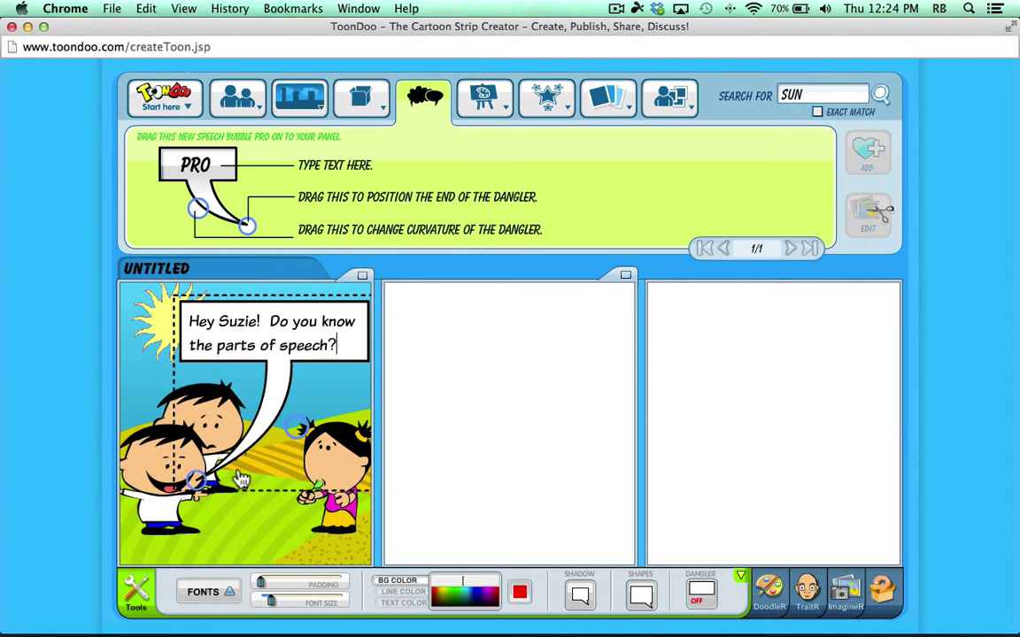
{"action": "left_click", "coordinate": [319, 509]}
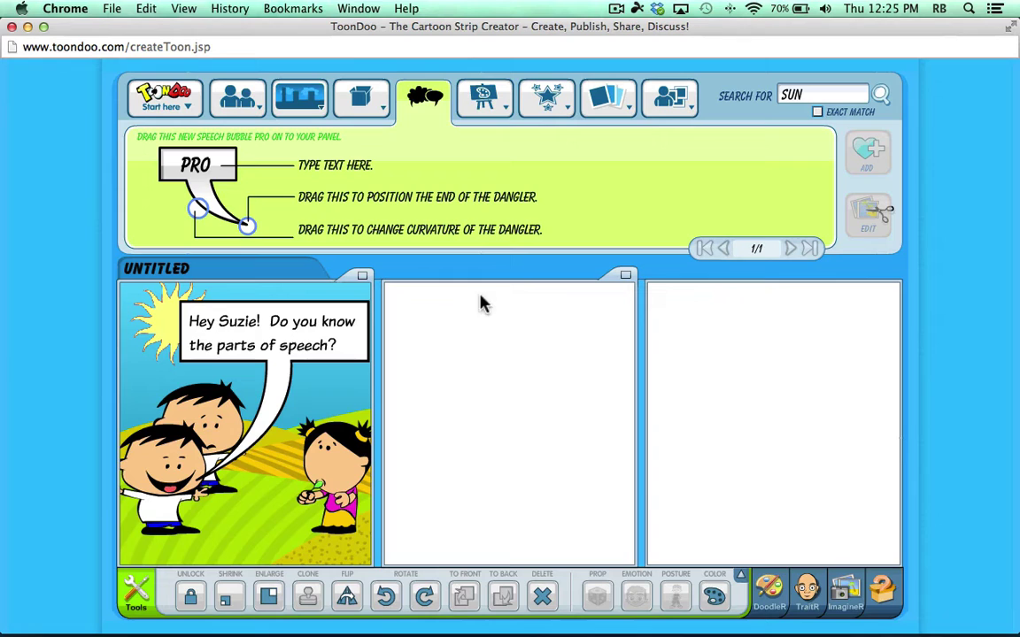
{"action": "mouse_move", "coordinate": [363, 285]}
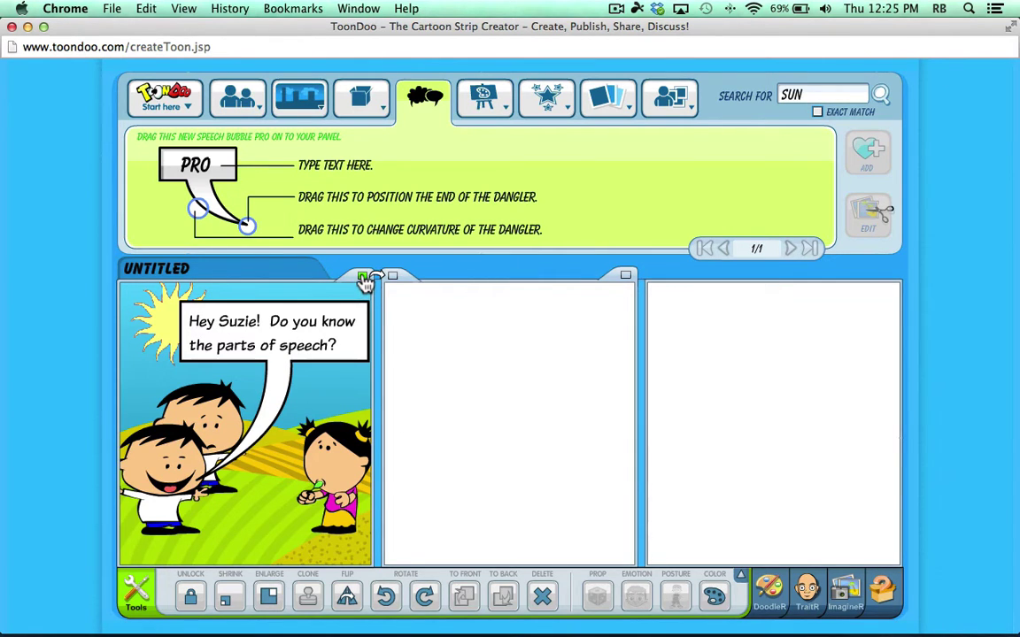
Duplicate panel one into panel two and curve the bubble's tail to the girl.
{"action": "left_click", "coordinate": [366, 278]}
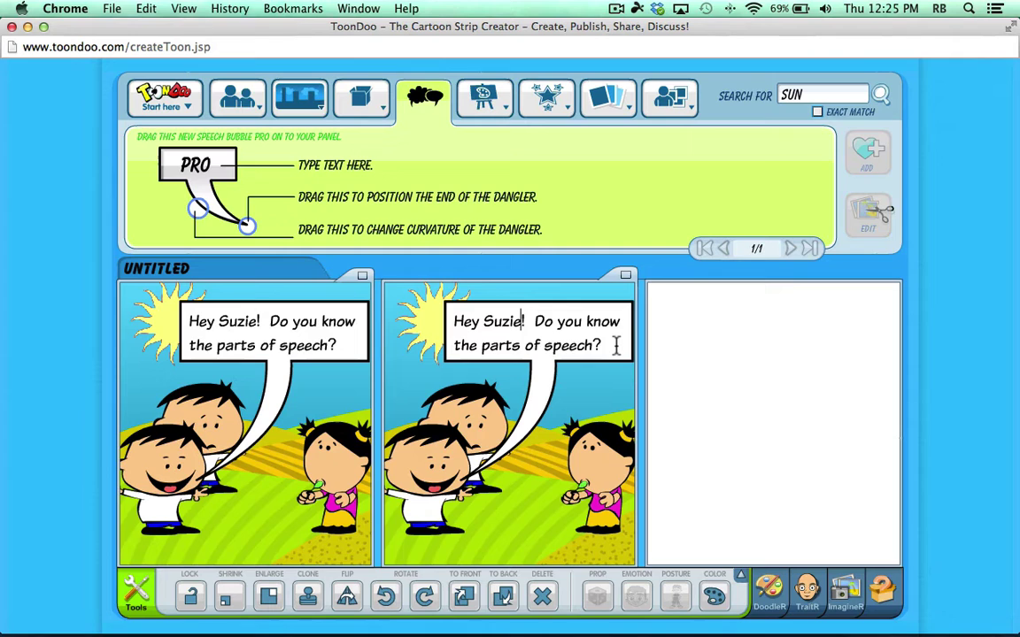
{"action": "left_click", "coordinate": [517, 450]}
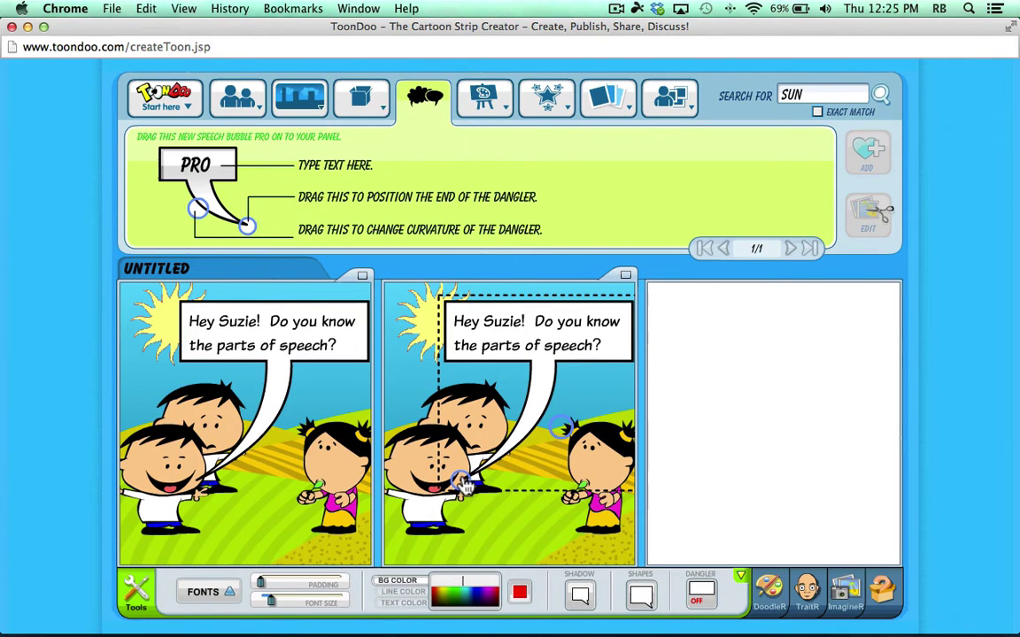
{"action": "left_click_drag", "start_coordinate": [462, 480], "coordinate": [567, 487]}
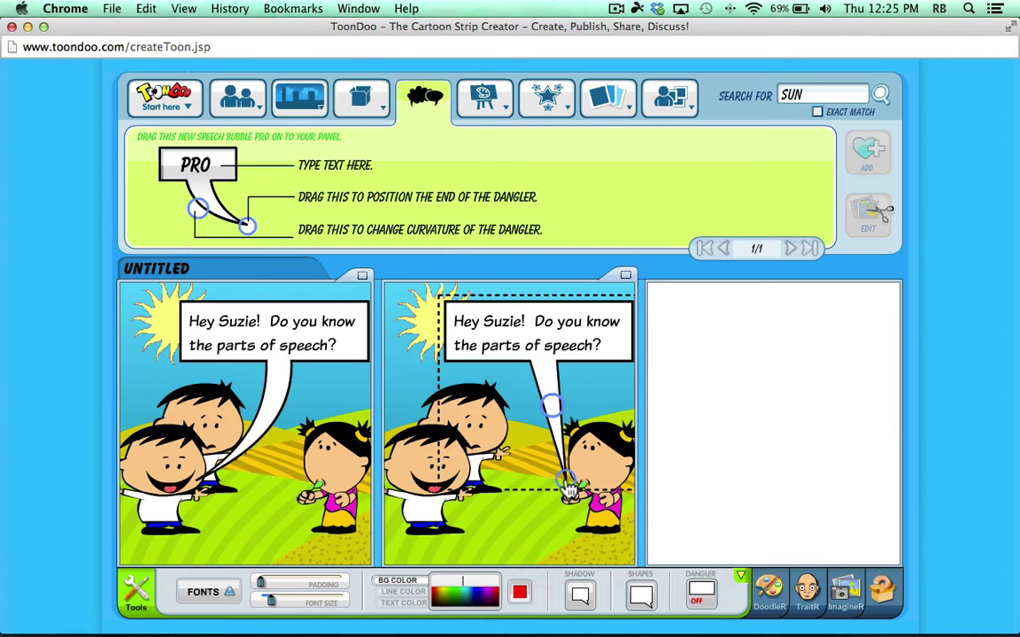
{"action": "left_click_drag", "start_coordinate": [550, 405], "coordinate": [526, 451]}
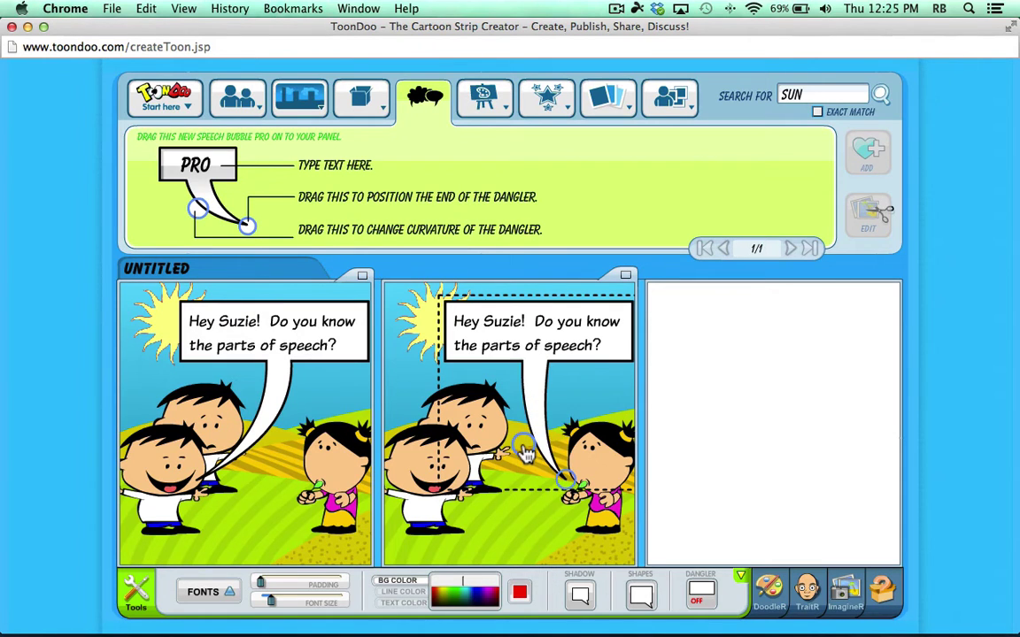
{"action": "left_click", "coordinate": [569, 346]}
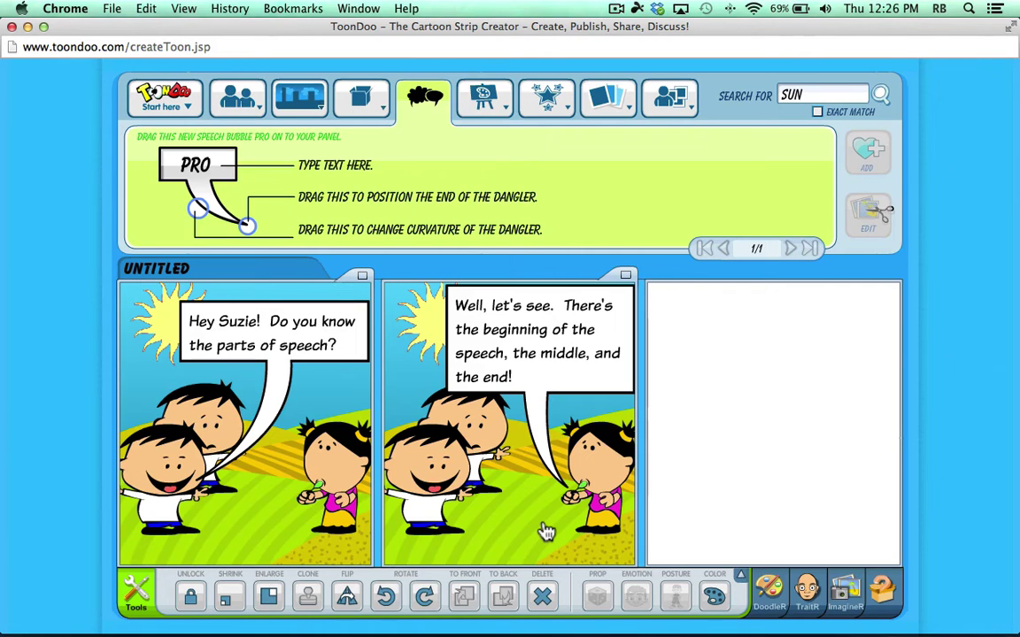
Give the girl in panel two an open-mouthed shouting expression.
{"action": "left_click", "coordinate": [614, 474]}
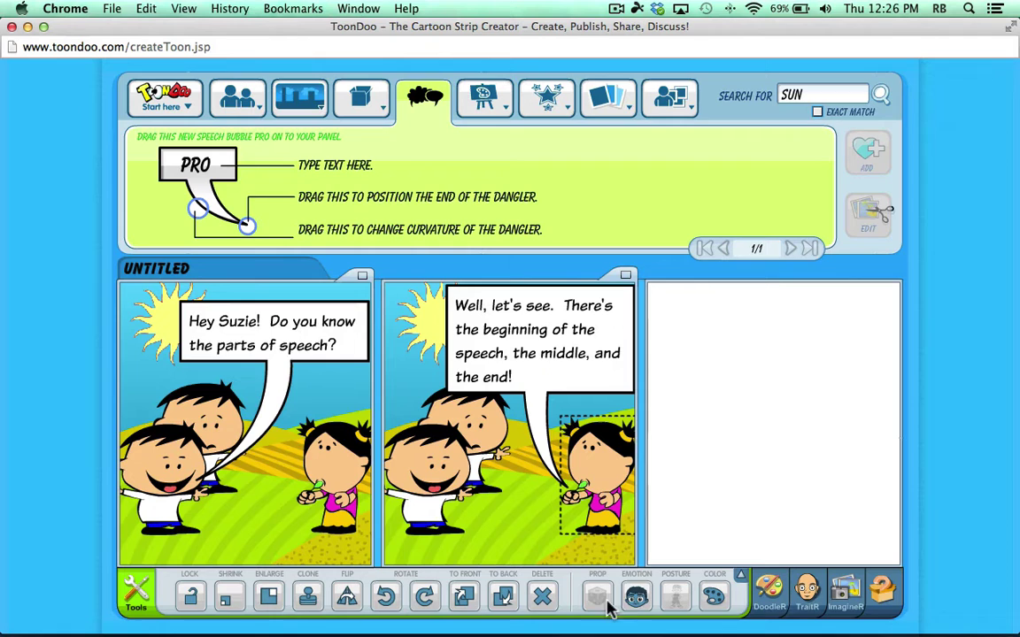
{"action": "left_click", "coordinate": [635, 598]}
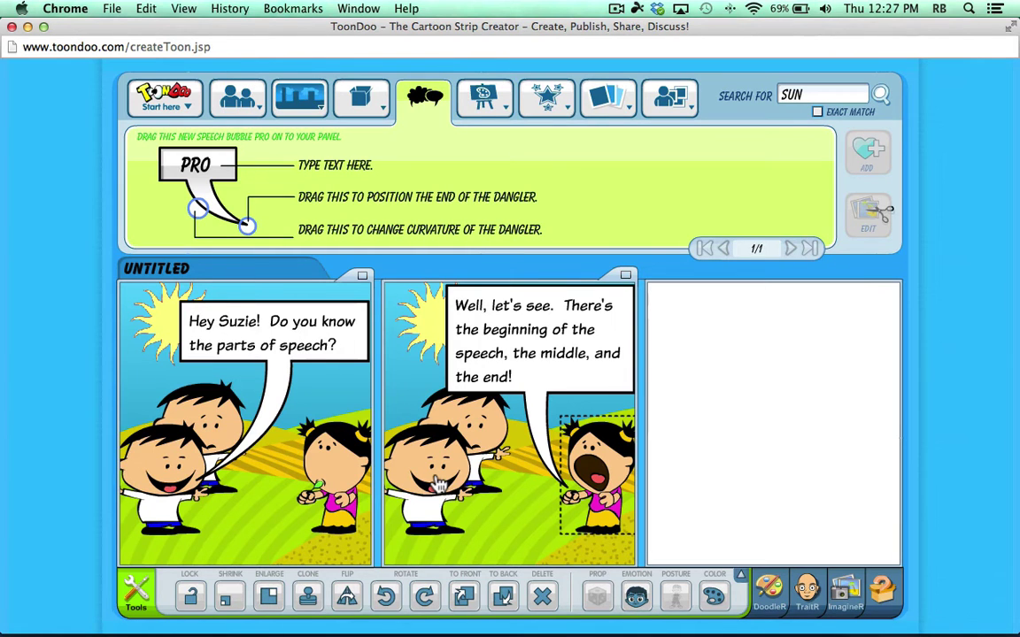
{"action": "left_click", "coordinate": [396, 438]}
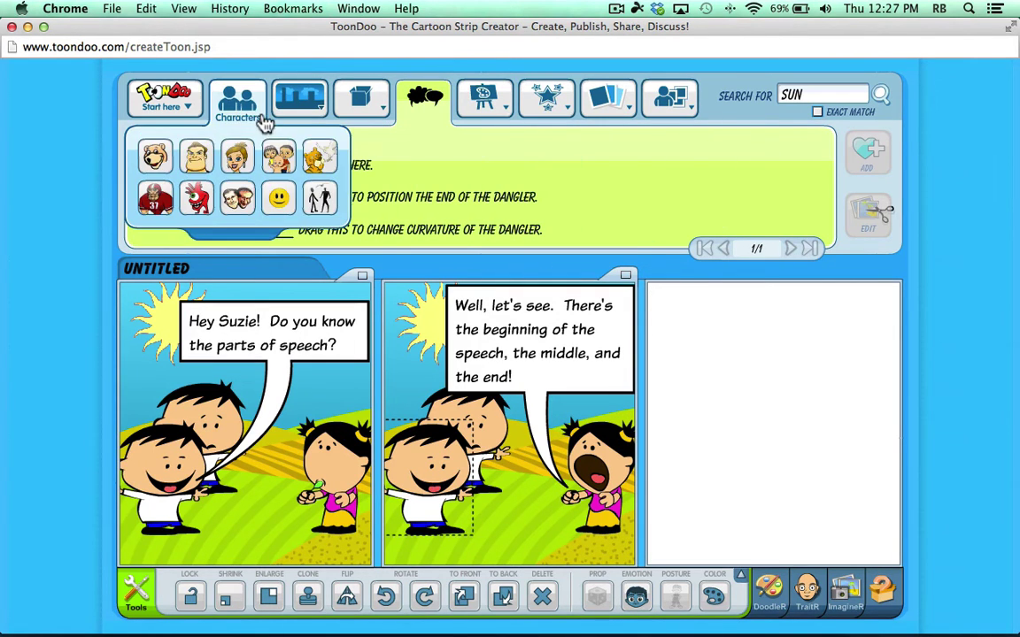
Copy panel two's characters and reply bubble into panel three.
{"action": "left_click", "coordinate": [690, 322]}
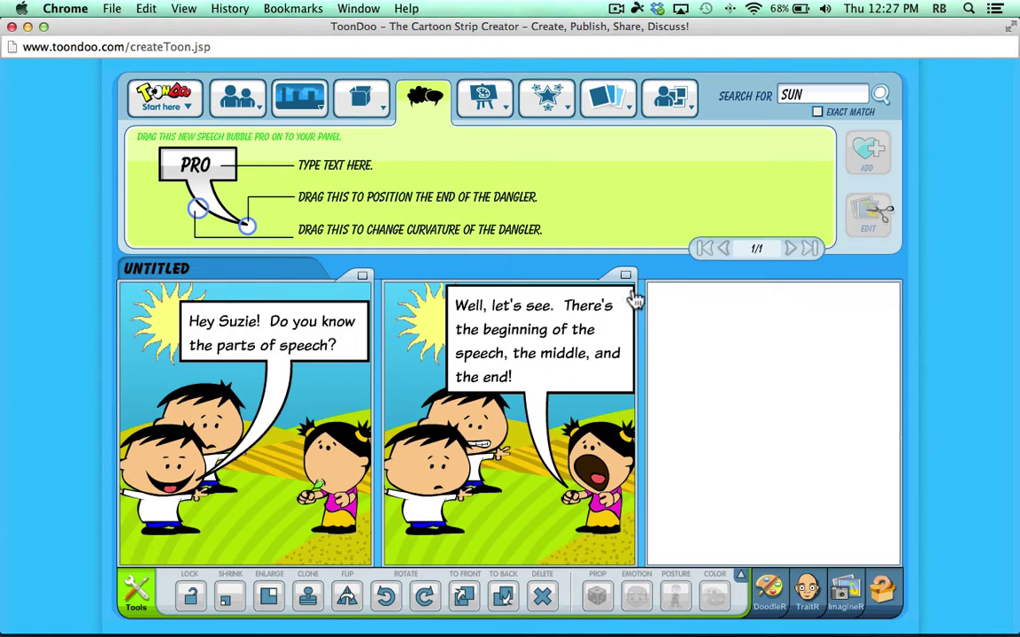
{"action": "left_click_drag", "start_coordinate": [626, 275], "coordinate": [655, 301]}
{"action": "left_click", "coordinate": [775, 305]}
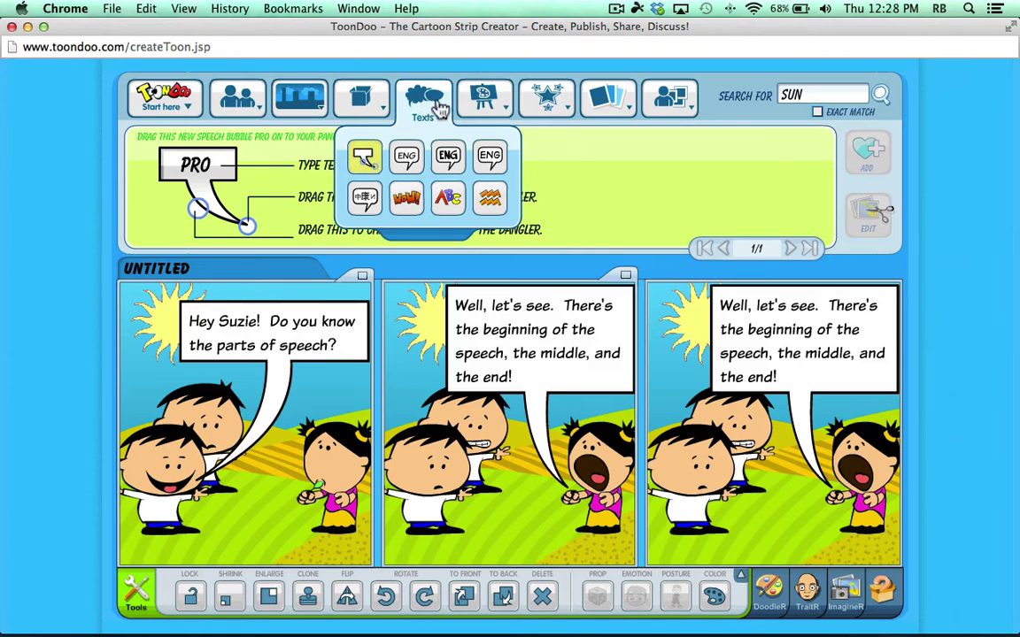
Browse the Special Magic character sets, then the Clipart and My Gallery collections.
{"action": "mouse_move", "coordinate": [483, 105]}
{"action": "left_click", "coordinate": [547, 99]}
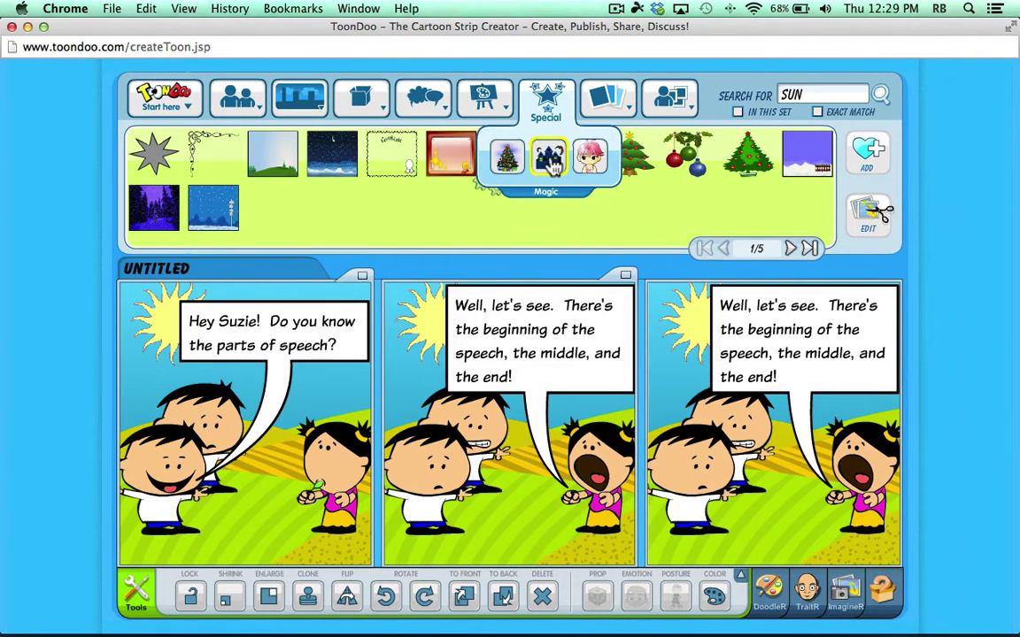
{"action": "left_click", "coordinate": [552, 159]}
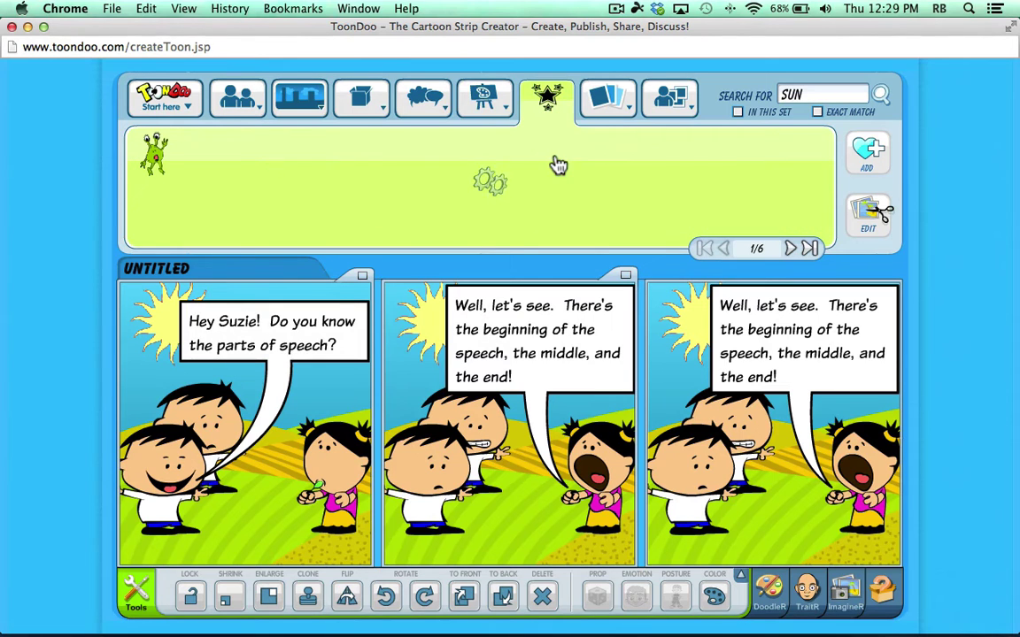
{"action": "left_click", "coordinate": [593, 161]}
{"action": "mouse_move", "coordinate": [625, 106]}
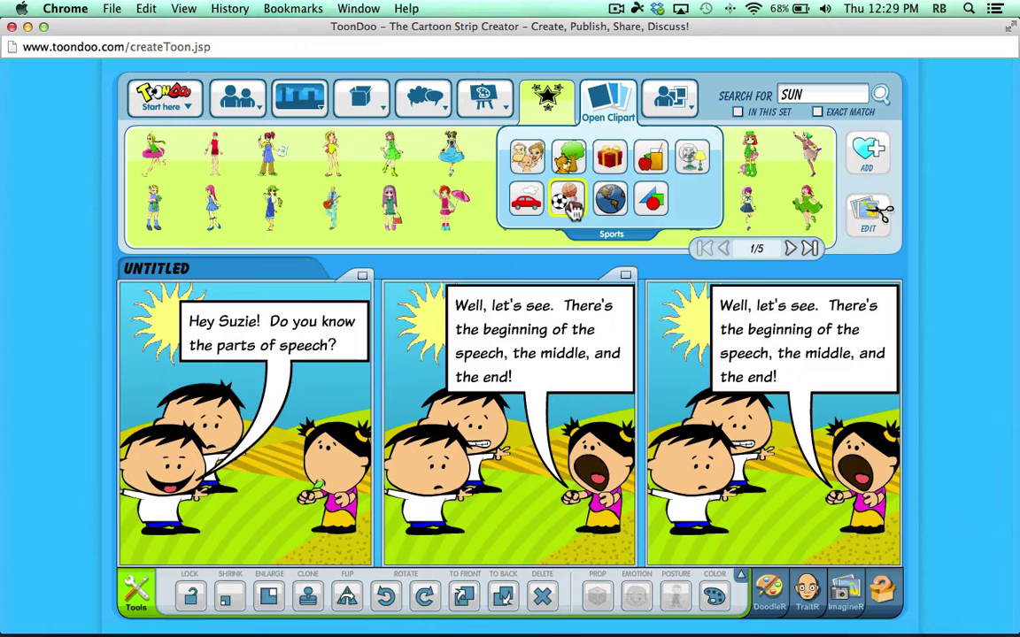
{"action": "mouse_move", "coordinate": [675, 105]}
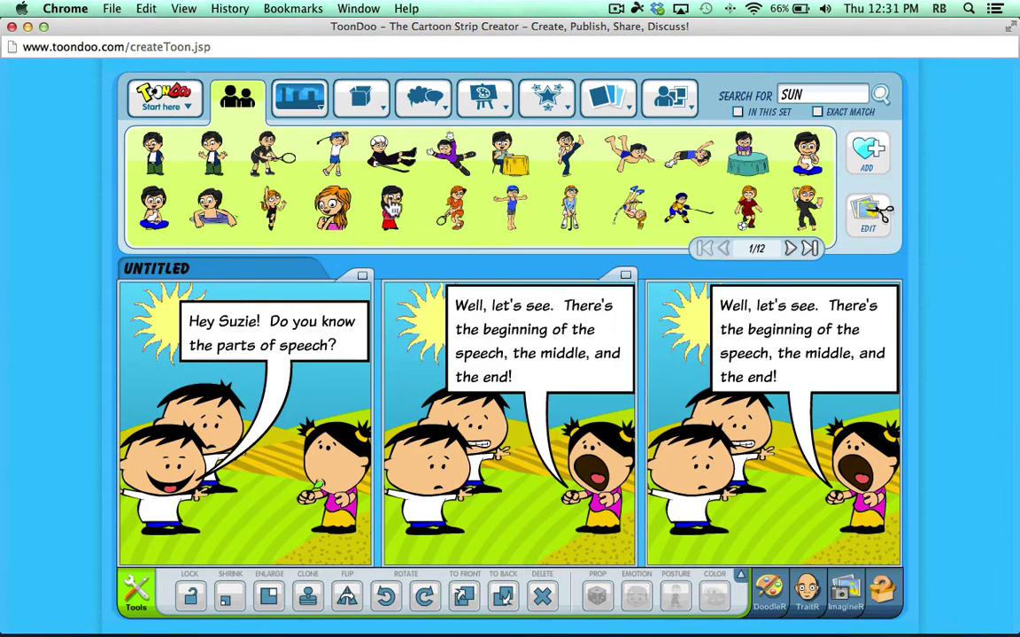
Drag the bespectacled girl character from the people library toward panel two.
{"action": "left_click_drag", "start_coordinate": [392, 206], "coordinate": [872, 161]}
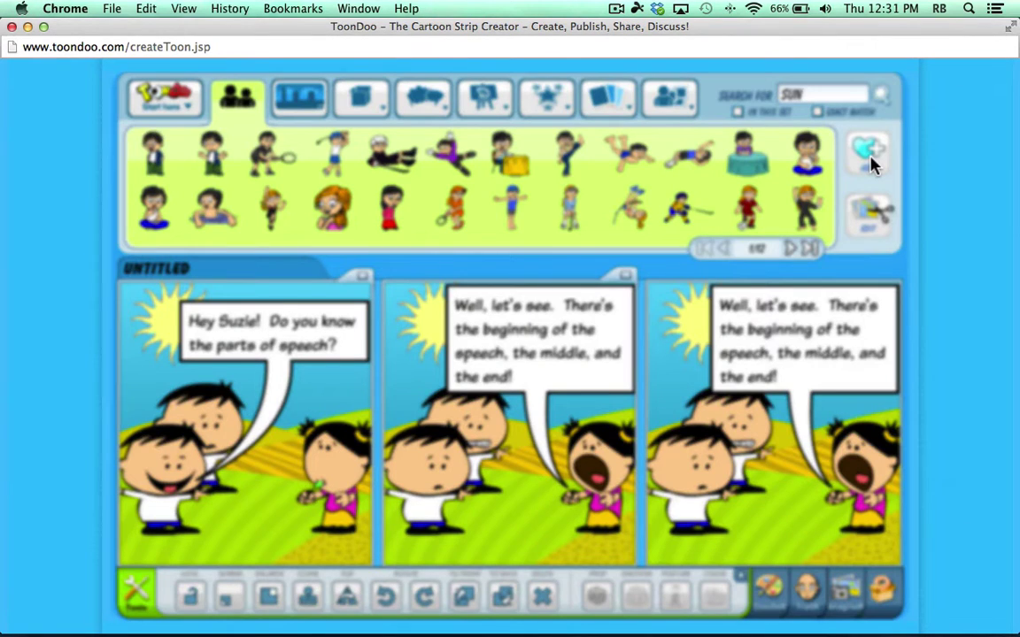
{"action": "left_click", "coordinate": [680, 104]}
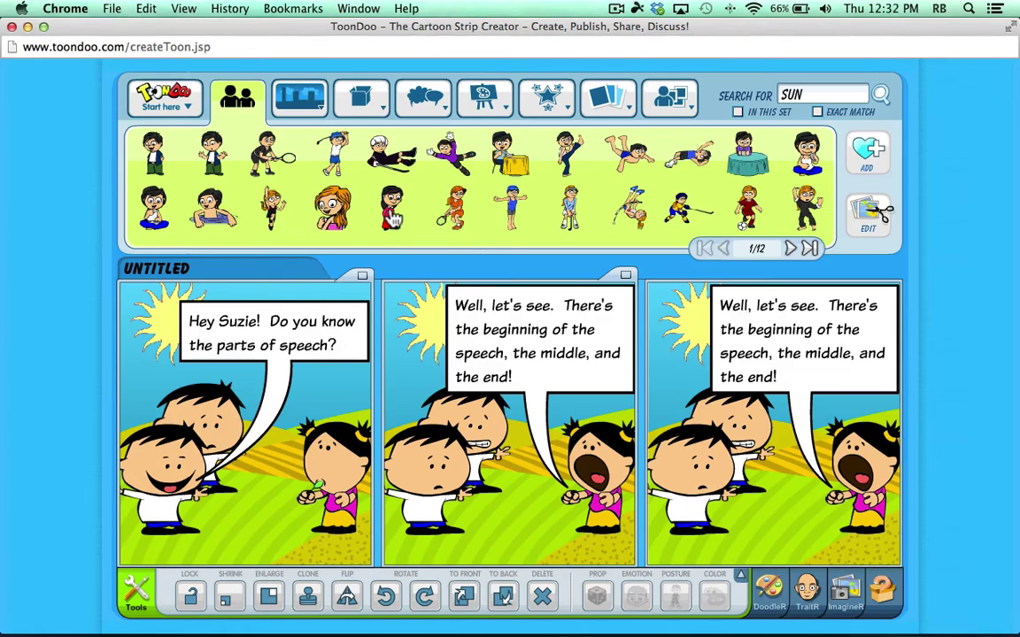
{"action": "left_click_drag", "start_coordinate": [392, 216], "coordinate": [524, 263]}
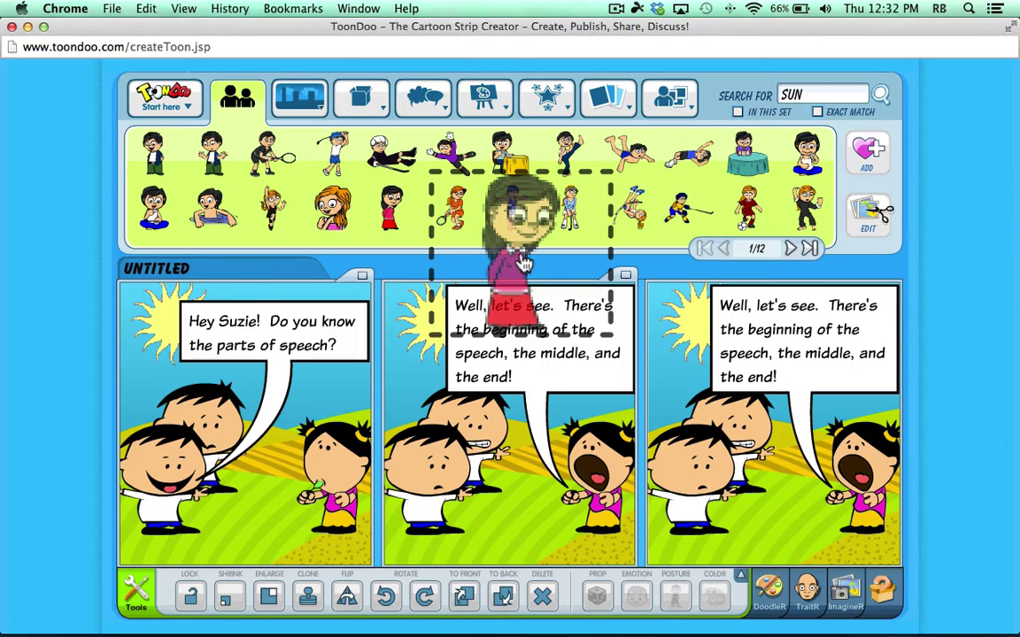
Crop the girl to a zoomed-in diamond head shot in ImagineR and save it.
{"action": "left_click_drag", "start_coordinate": [524, 263], "coordinate": [878, 232]}
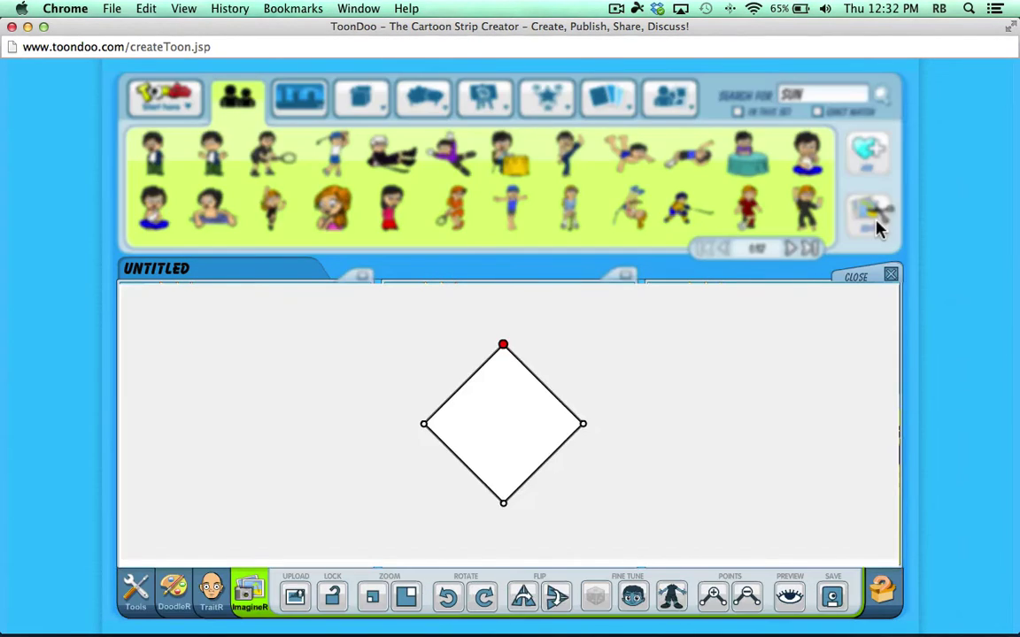
{"action": "left_click_drag", "start_coordinate": [286, 380], "coordinate": [497, 407]}
{"action": "left_click_drag", "start_coordinate": [504, 502], "coordinate": [504, 432]}
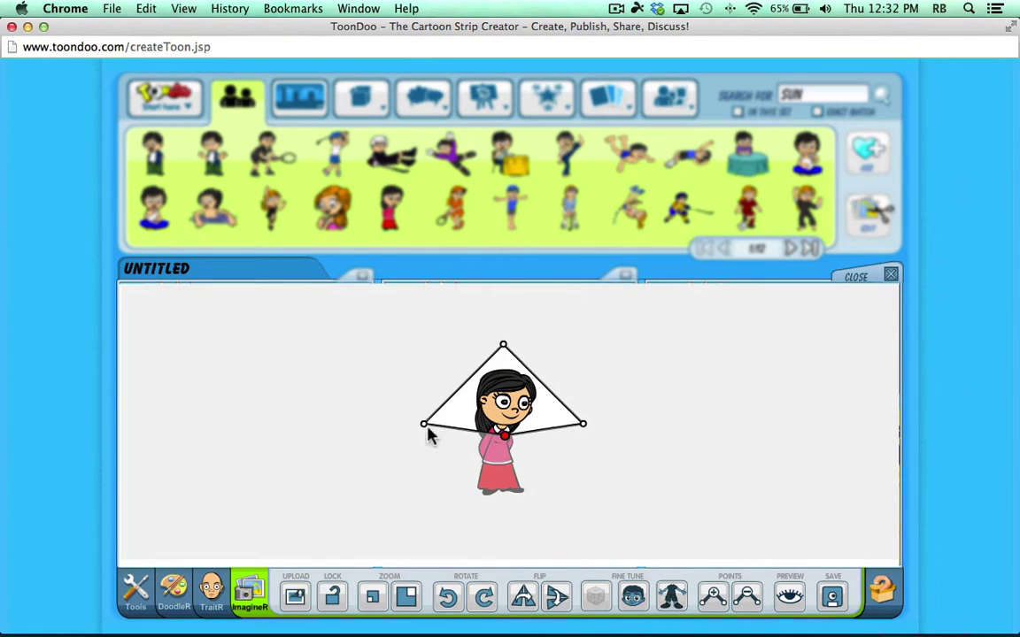
{"action": "left_click_drag", "start_coordinate": [427, 428], "coordinate": [423, 398]}
{"action": "left_click_drag", "start_coordinate": [583, 423], "coordinate": [587, 398]}
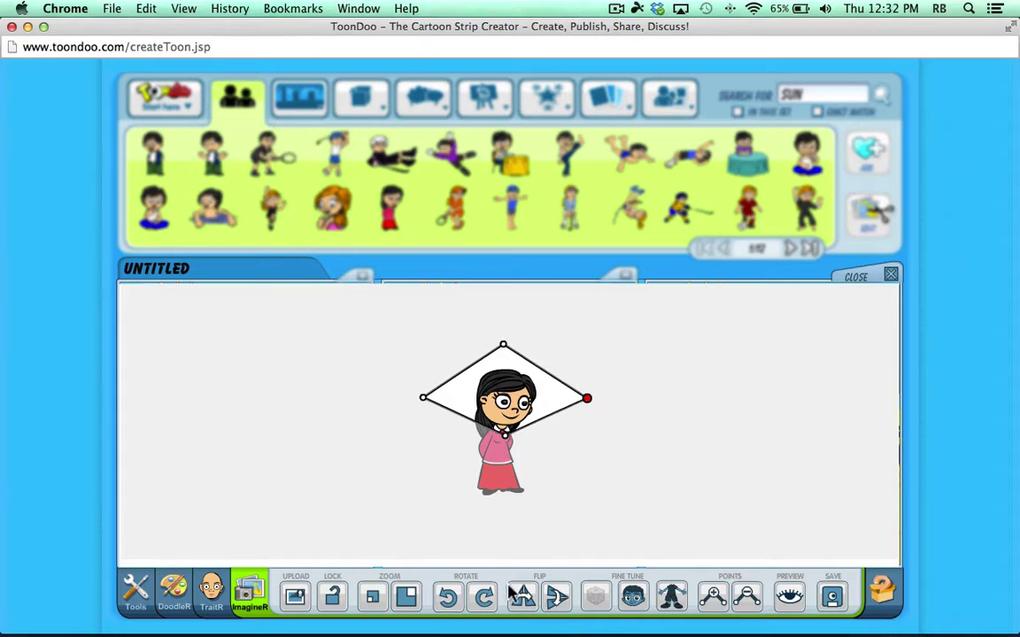
{"action": "left_click", "coordinate": [407, 599]}
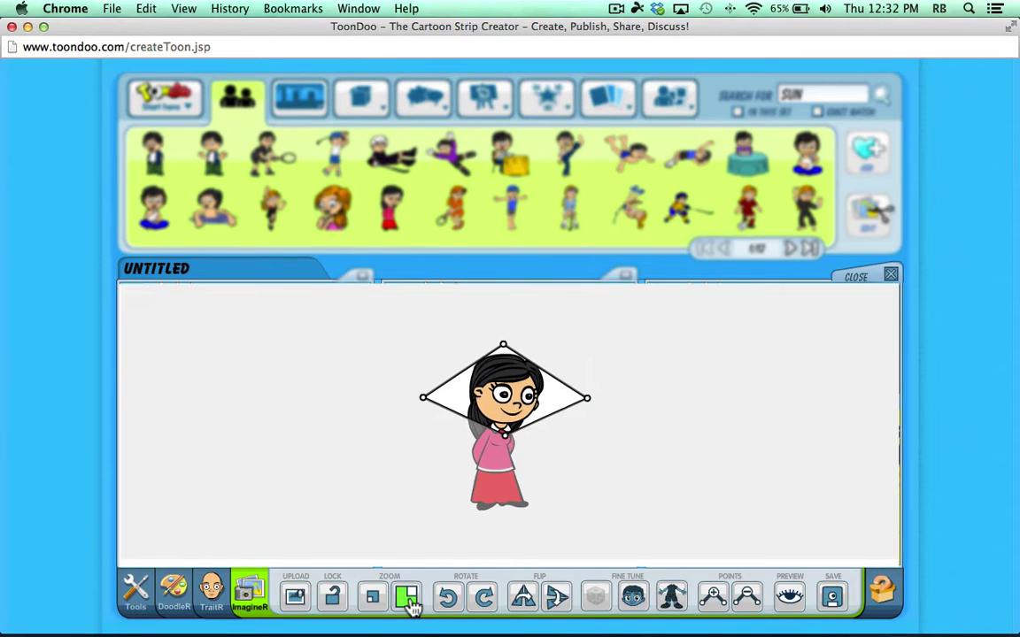
{"action": "left_click", "coordinate": [832, 599]}
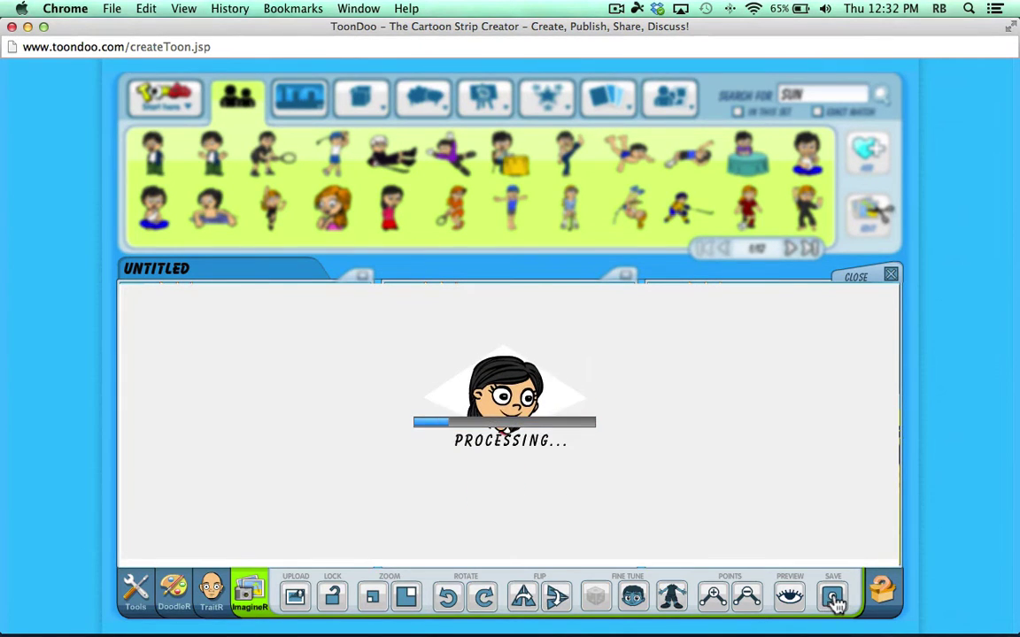
Check the saved head in My Gallery, then return to the Characters library.
{"action": "left_click", "coordinate": [890, 276]}
{"action": "mouse_move", "coordinate": [700, 111]}
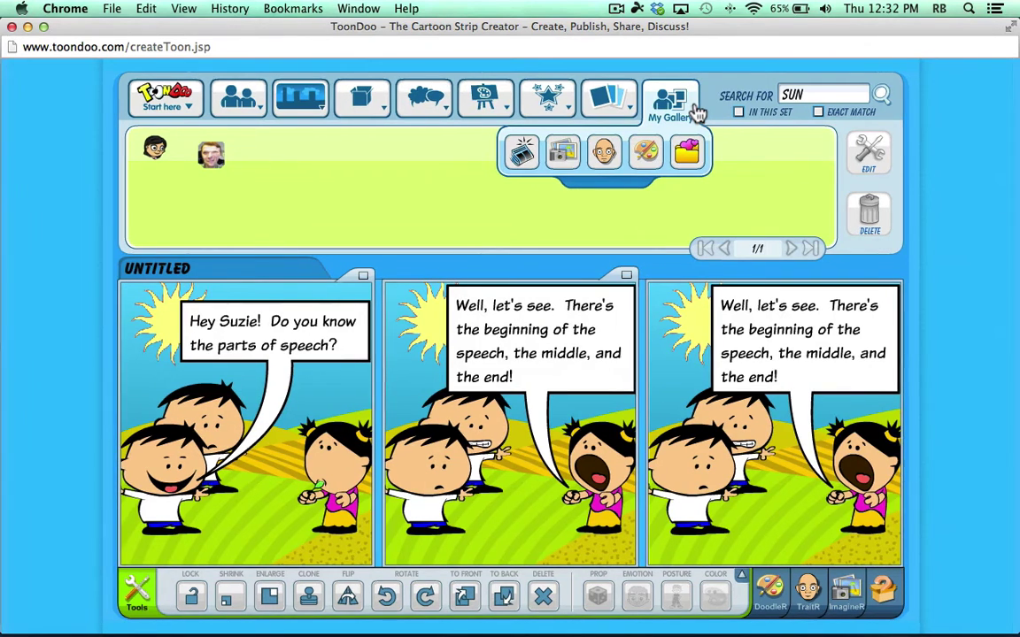
{"action": "left_click", "coordinate": [606, 149]}
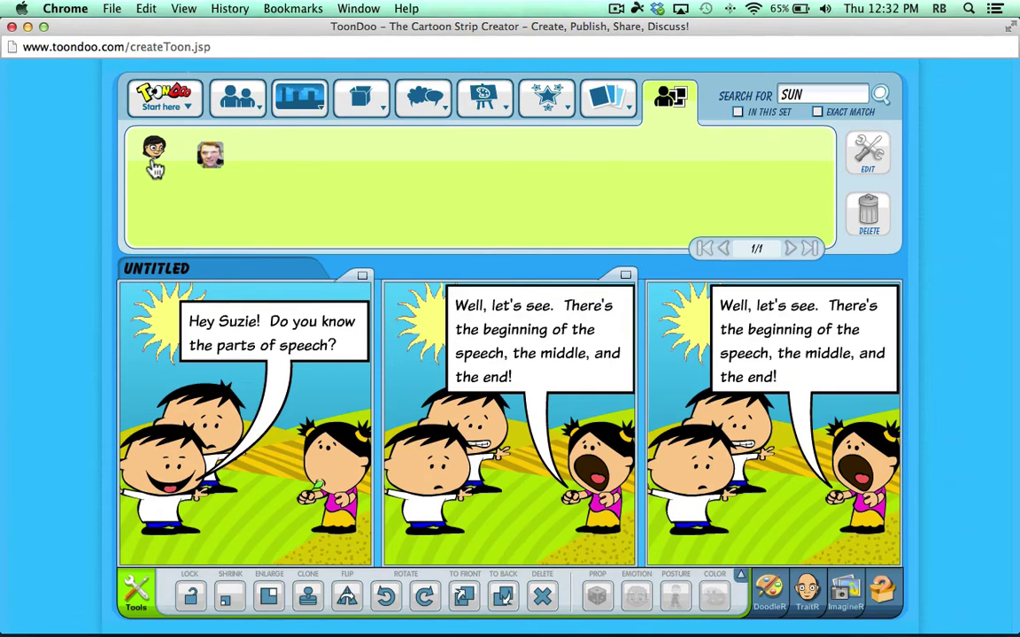
{"action": "left_click", "coordinate": [237, 97]}
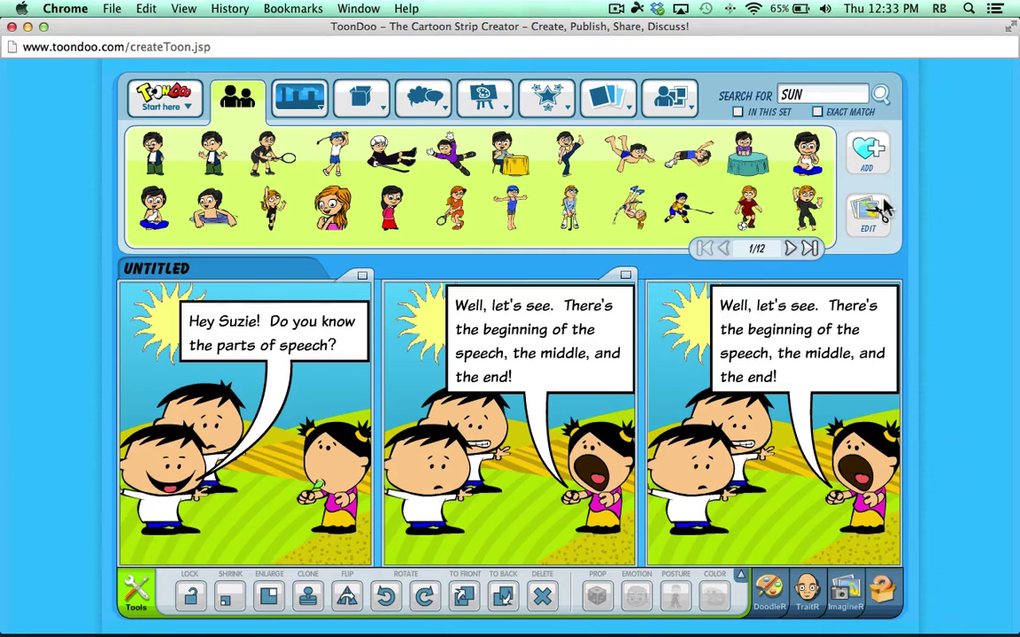
Select panel two's bubble and open DoodleR with a larger brush size.
{"action": "left_click", "coordinate": [556, 310]}
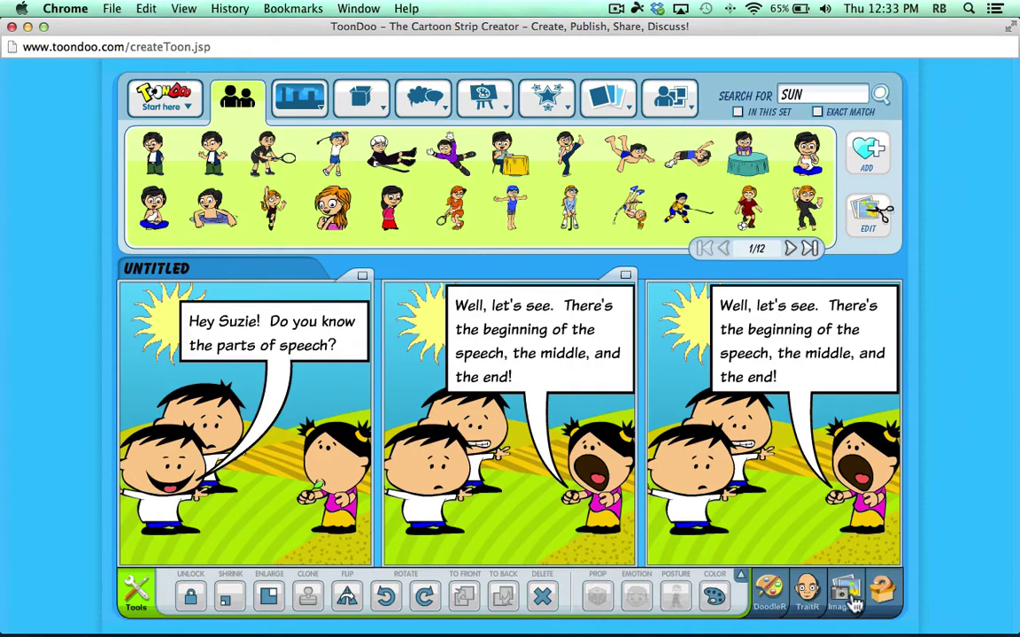
{"action": "left_click", "coordinate": [767, 595]}
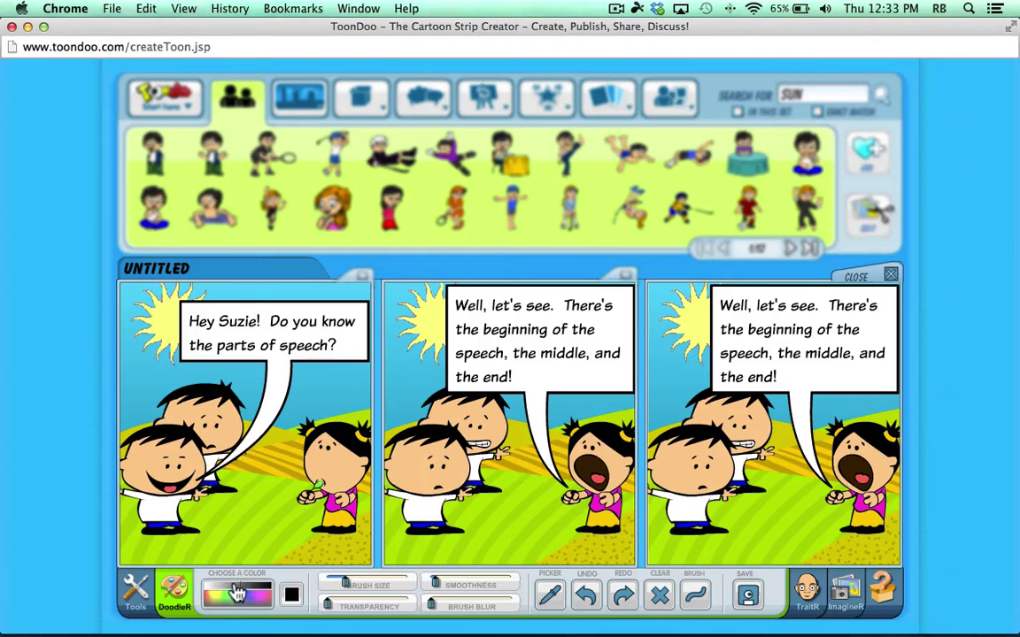
{"action": "left_click", "coordinate": [551, 597]}
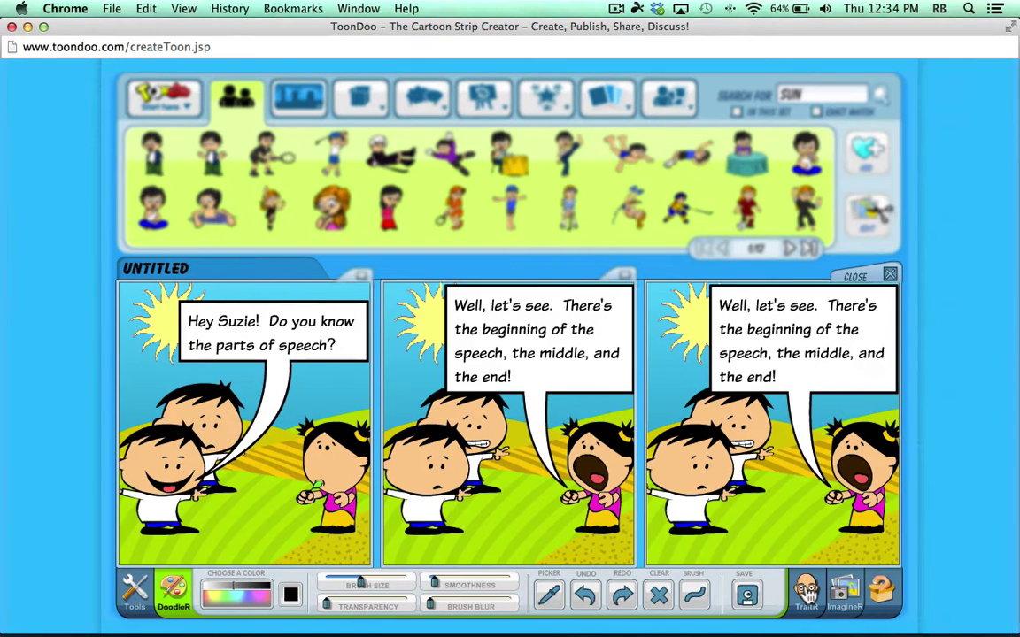
Give the TraitR character plain round eyes from the second page of eye shapes.
{"action": "left_click", "coordinate": [806, 591]}
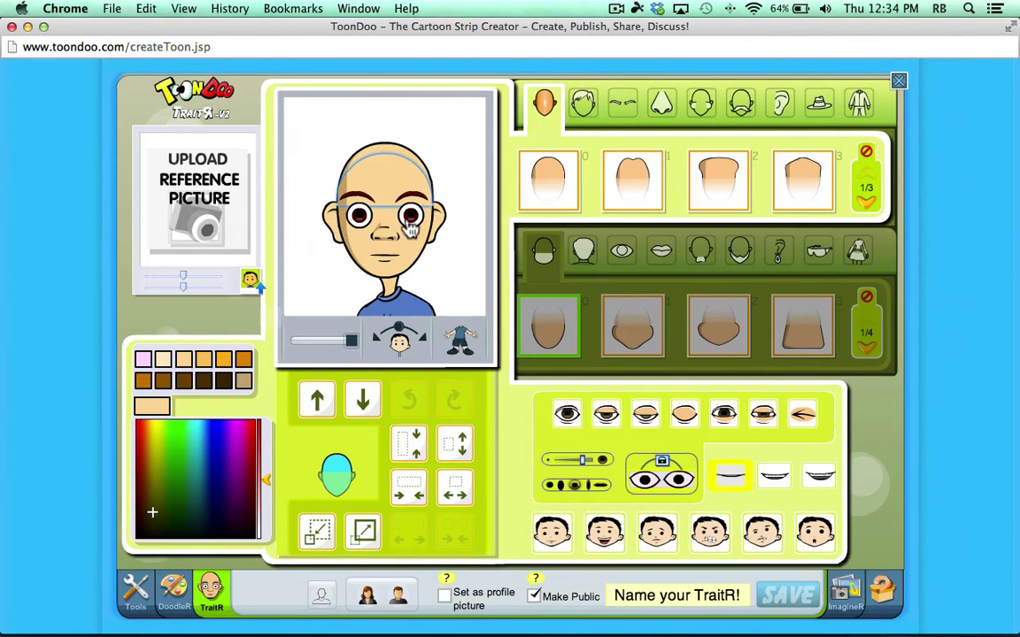
{"action": "left_click", "coordinate": [383, 211]}
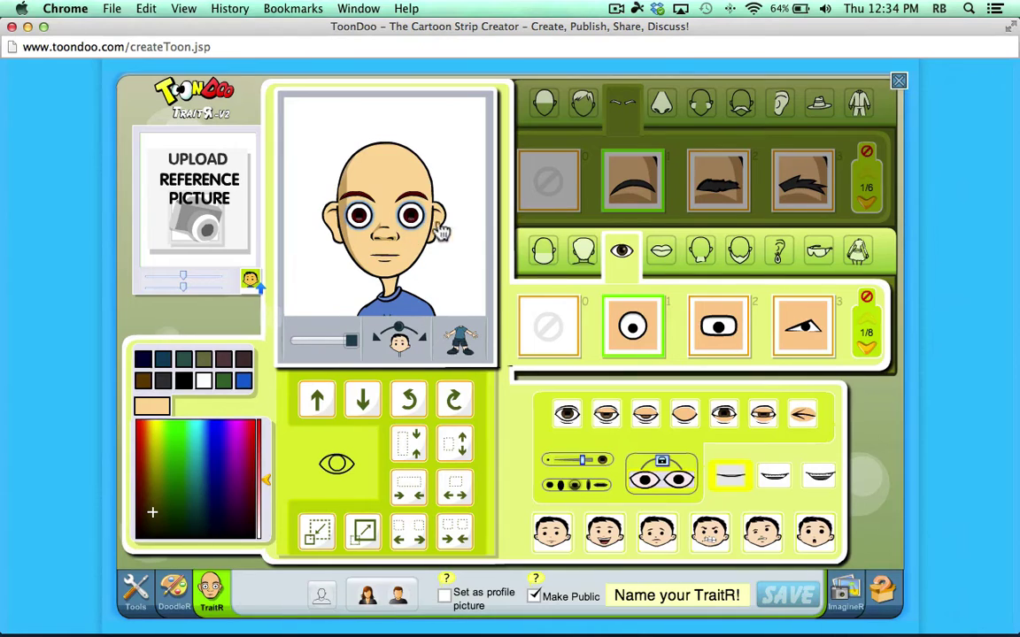
{"action": "left_click", "coordinate": [700, 328]}
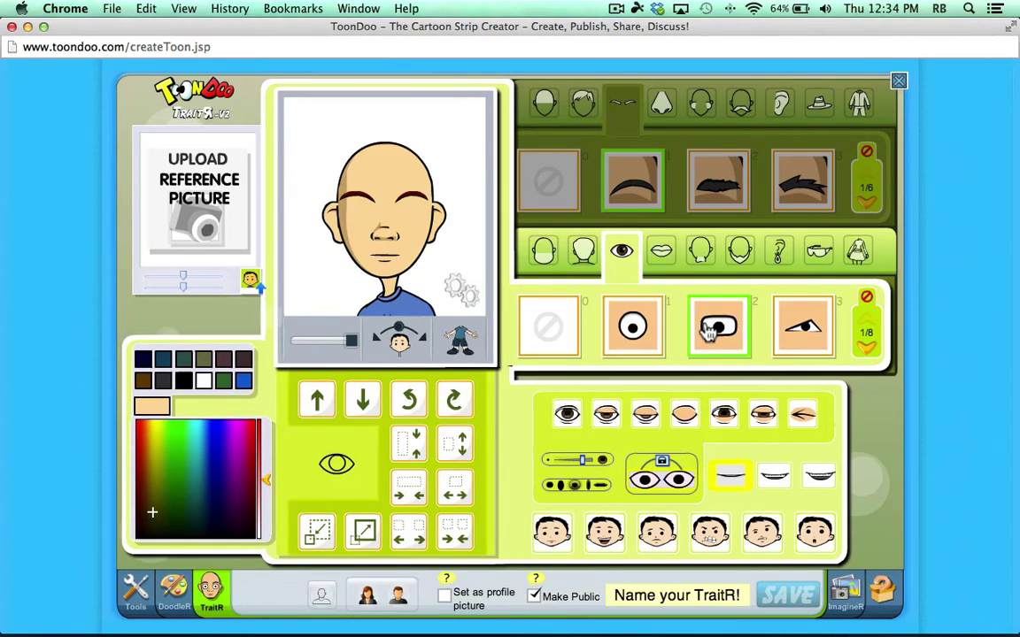
{"action": "left_click", "coordinate": [634, 329]}
{"action": "left_click", "coordinate": [809, 330]}
{"action": "left_click", "coordinate": [868, 349]}
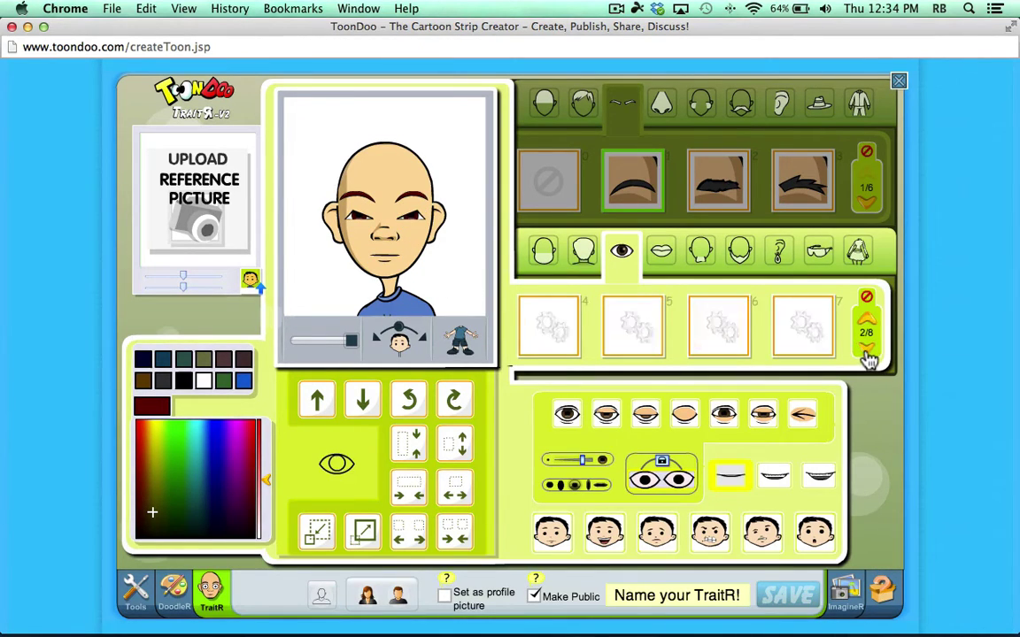
{"action": "left_click", "coordinate": [649, 339]}
{"action": "left_click", "coordinate": [551, 335]}
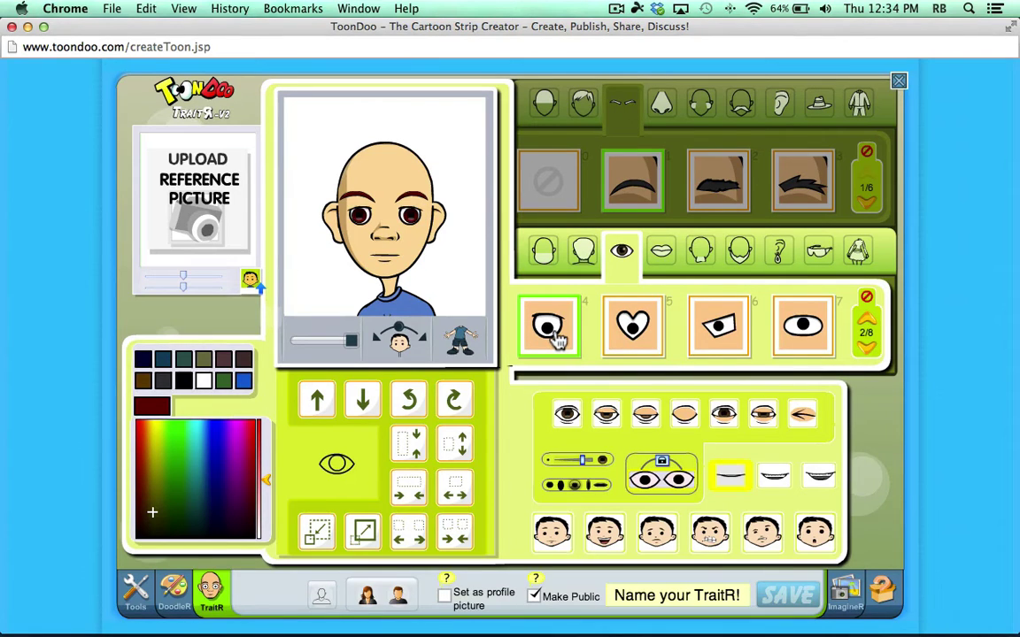
{"action": "left_click", "coordinate": [703, 342]}
{"action": "left_click", "coordinate": [780, 343]}
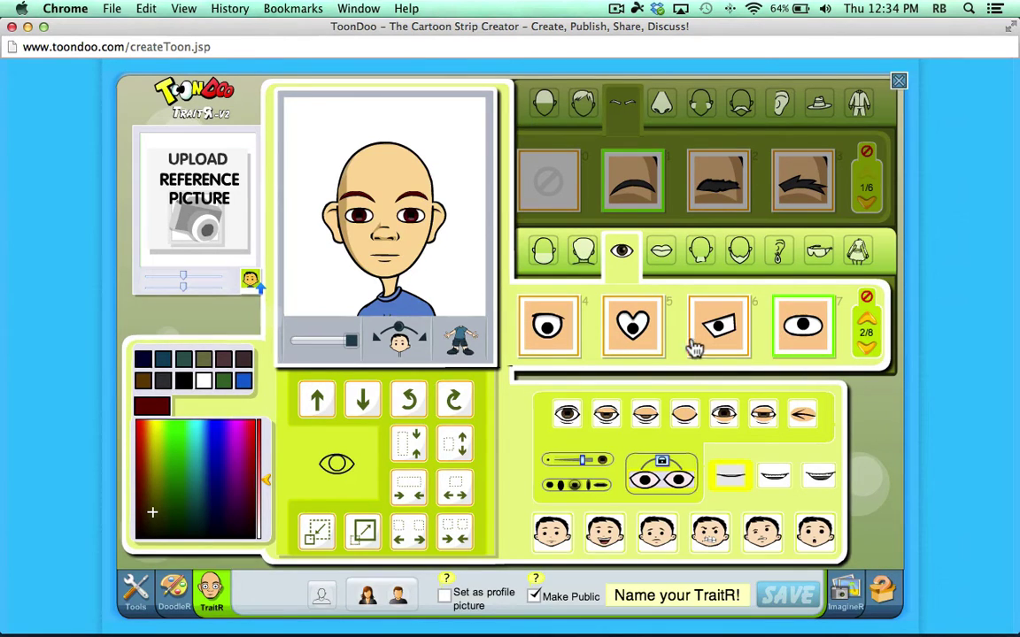
Try several head shapes and pick a new one from the next page.
{"action": "left_click", "coordinate": [400, 184]}
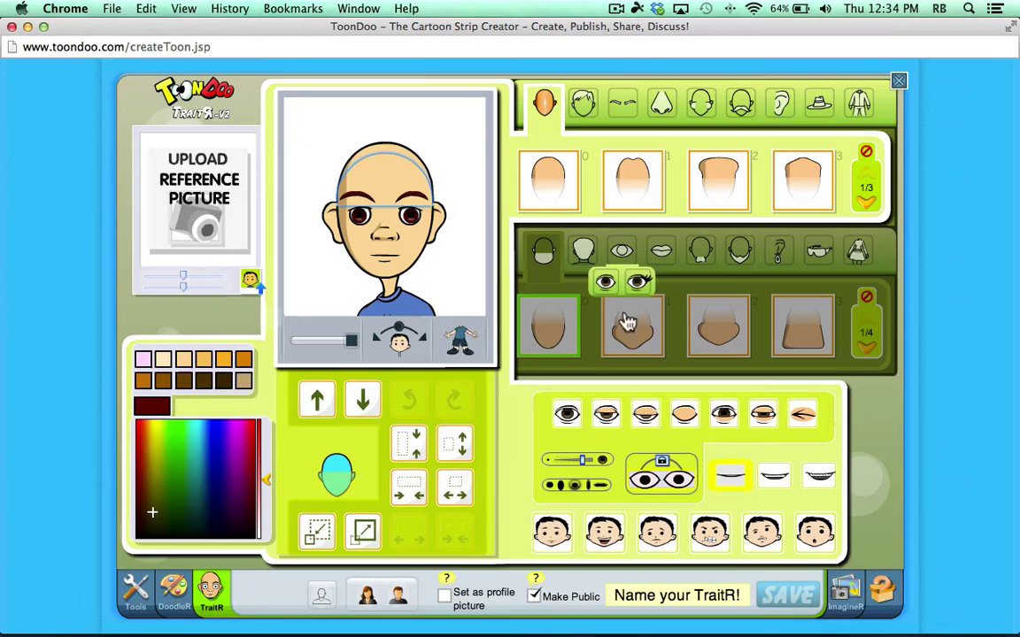
{"action": "left_click", "coordinate": [800, 175]}
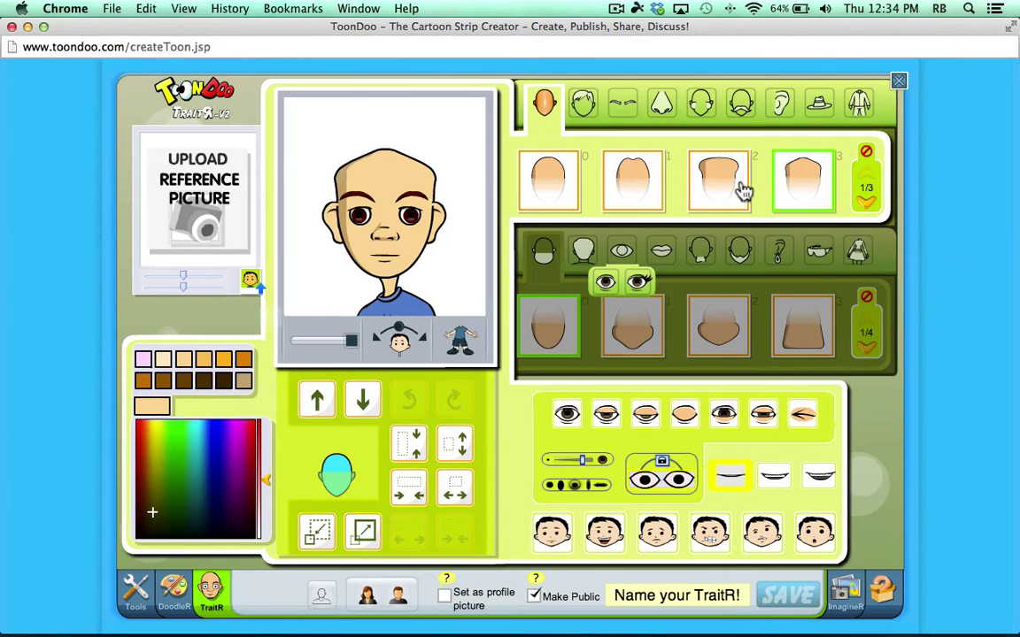
{"action": "left_click", "coordinate": [735, 186]}
{"action": "left_click", "coordinate": [867, 204]}
{"action": "left_click", "coordinate": [724, 197]}
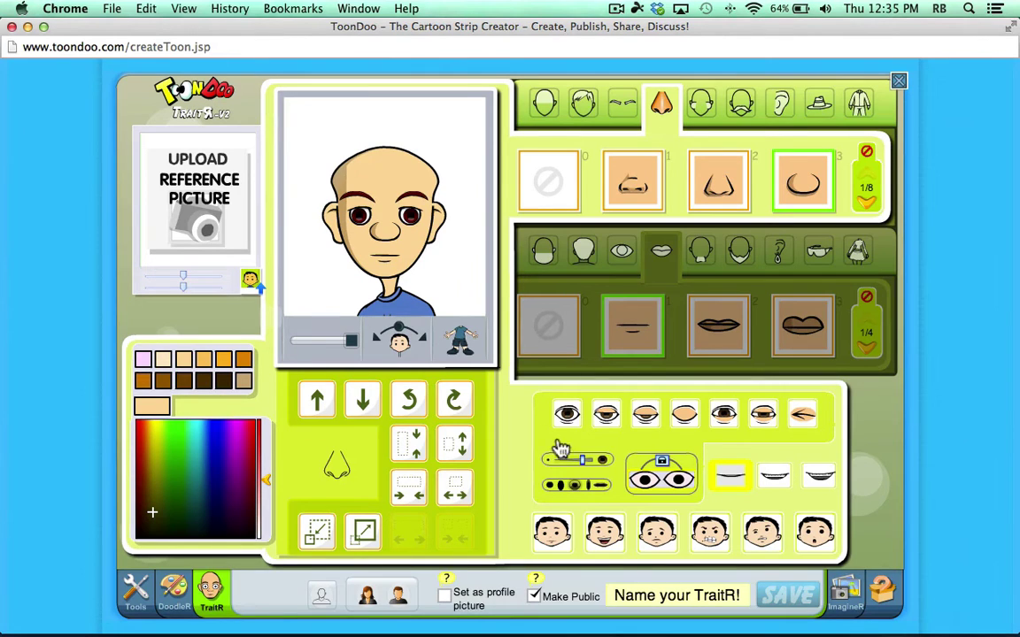
Give the character a sad frown, show its full body and turn its head.
{"action": "left_click", "coordinate": [813, 531]}
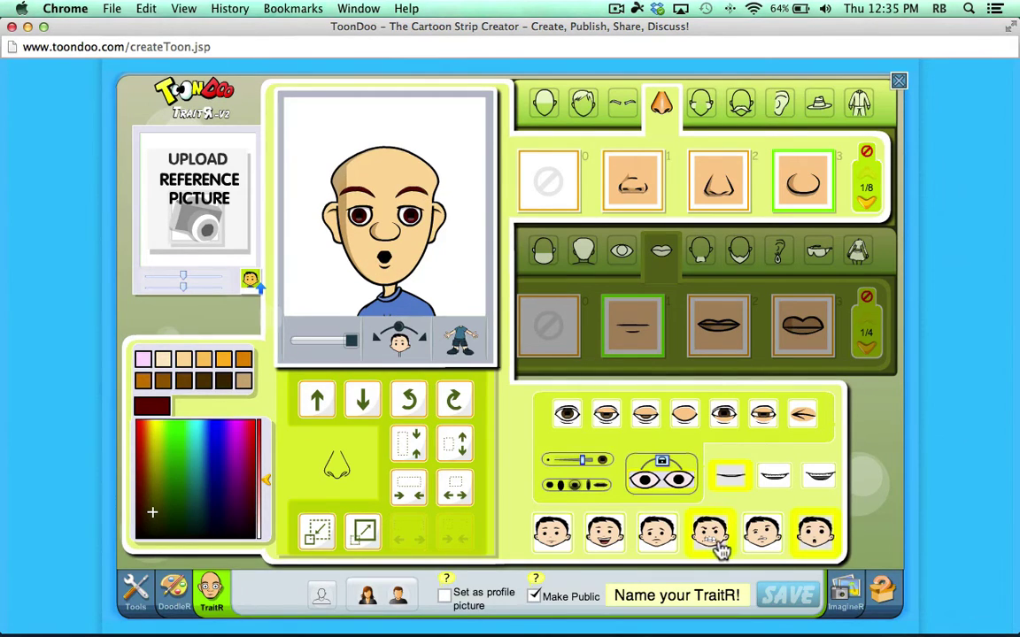
{"action": "left_click", "coordinate": [551, 534]}
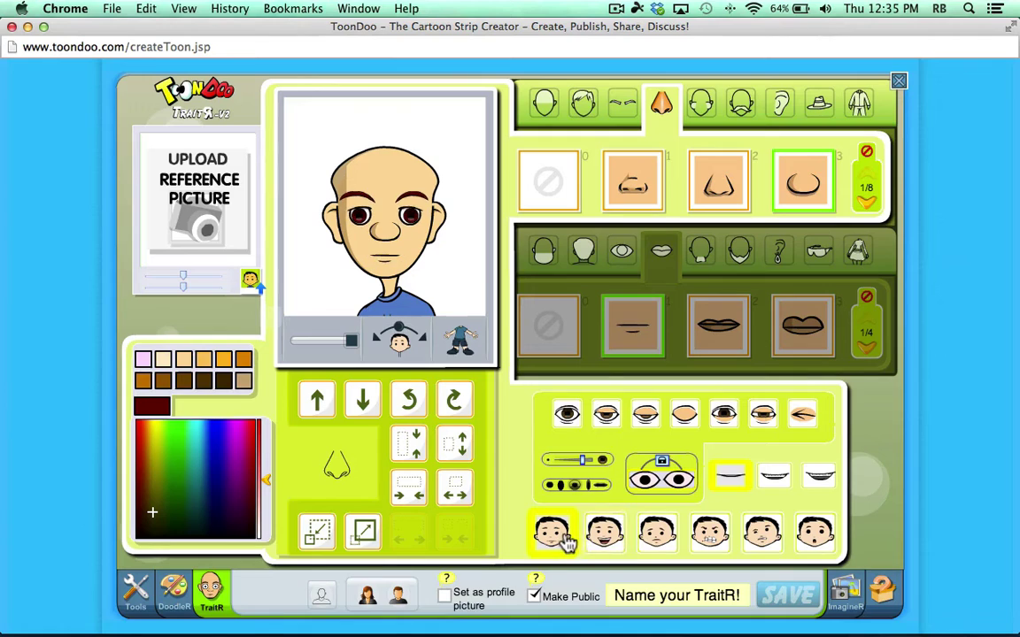
{"action": "left_click", "coordinate": [705, 535]}
{"action": "left_click", "coordinate": [762, 535]}
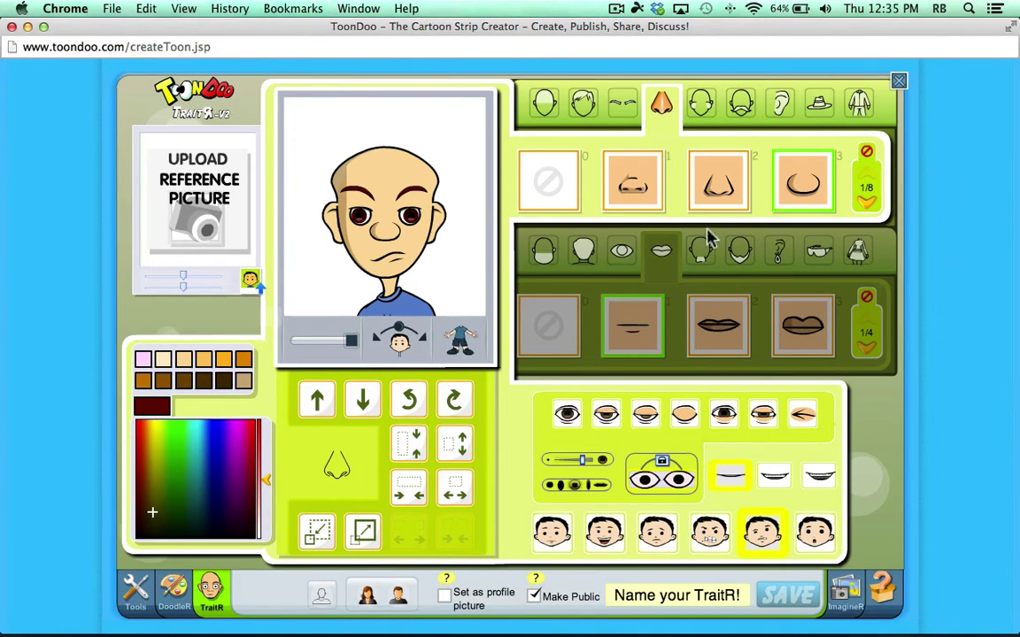
{"action": "left_click", "coordinate": [461, 342]}
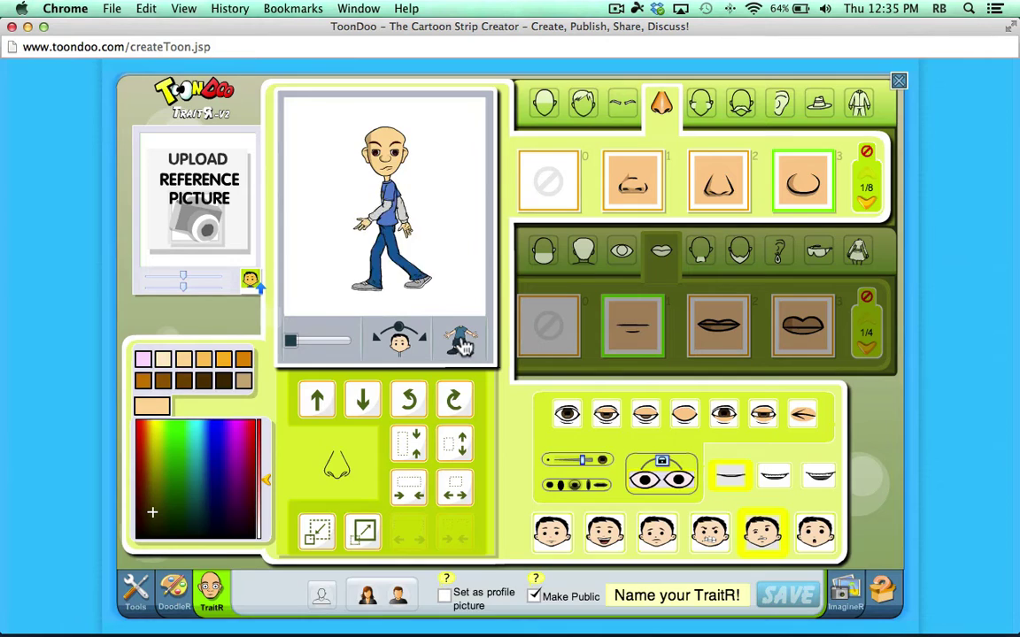
{"action": "left_click_drag", "start_coordinate": [419, 350], "coordinate": [407, 329]}
Choose brown hair and the black suit, then save the character as 'saf'.
{"action": "left_click", "coordinate": [583, 104]}
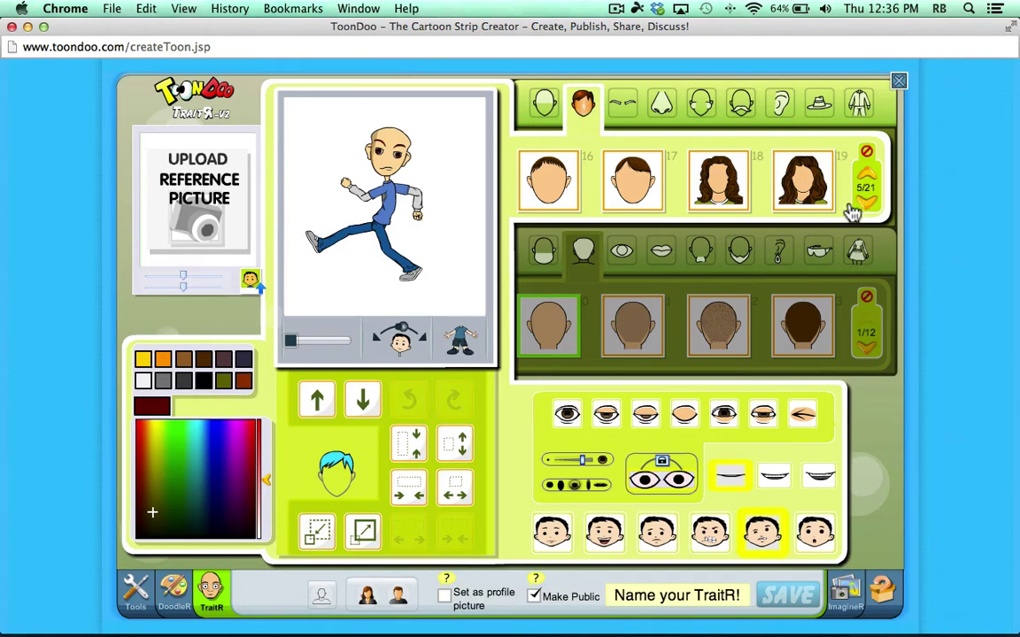
{"action": "left_click", "coordinate": [740, 104]}
{"action": "left_click", "coordinate": [780, 104]}
{"action": "left_click", "coordinate": [822, 104]}
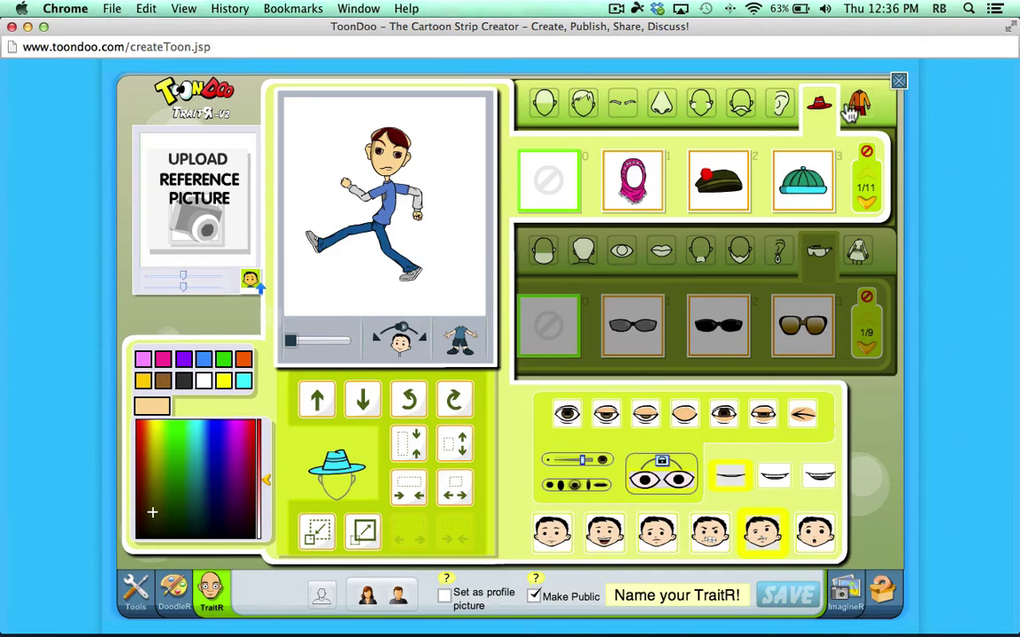
{"action": "left_click", "coordinate": [857, 104]}
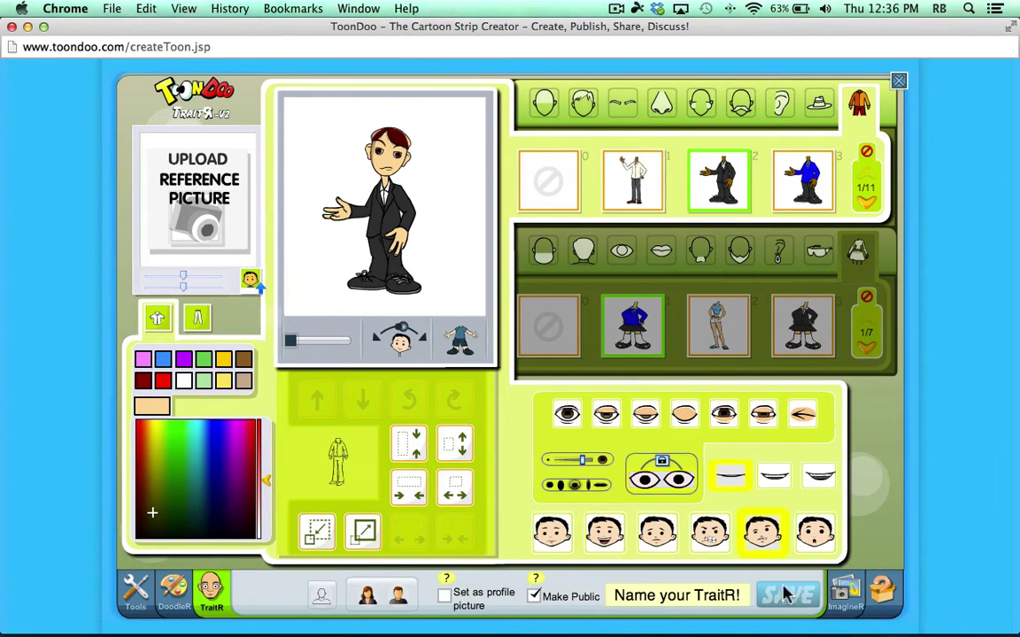
{"action": "left_click", "coordinate": [729, 595]}
{"action": "type", "text": "saf"}
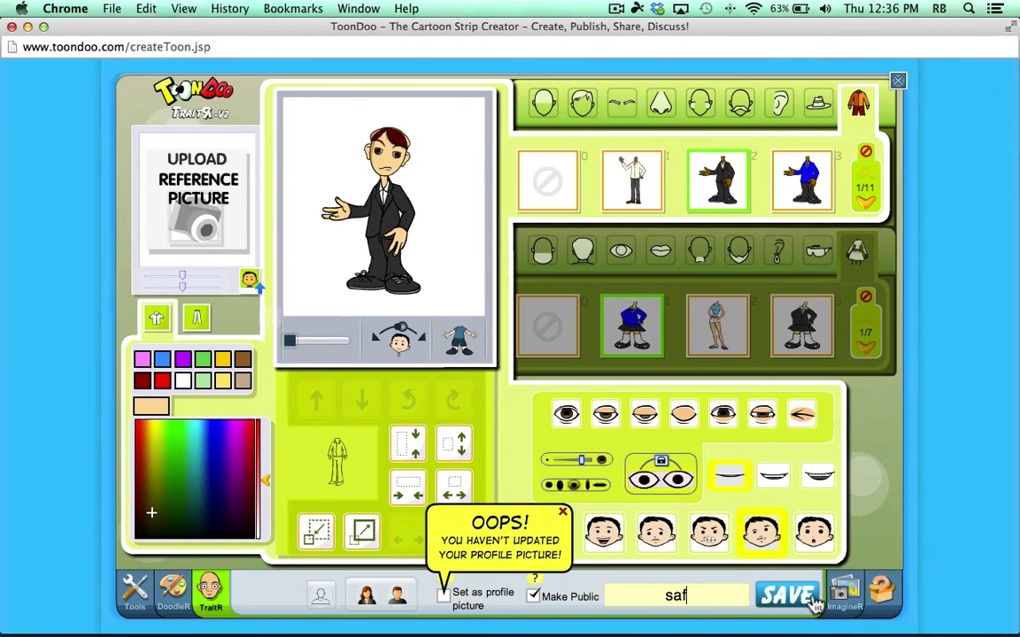
{"action": "left_click", "coordinate": [806, 600]}
Close TraitR and upload 1.jpg from the Images folder into ImagineR.
{"action": "left_click", "coordinate": [898, 82]}
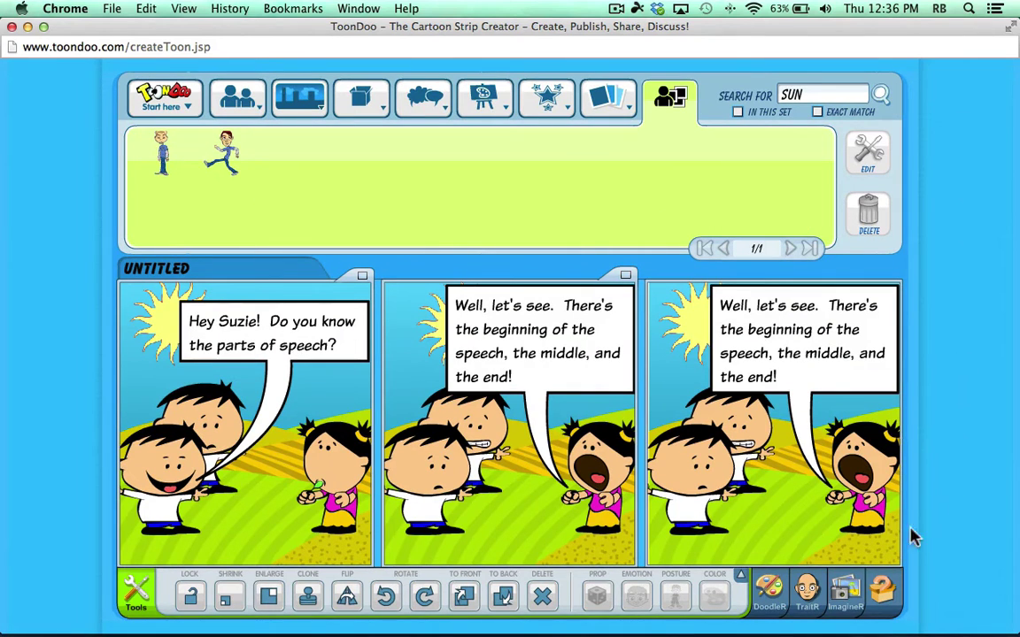
{"action": "left_click", "coordinate": [845, 598]}
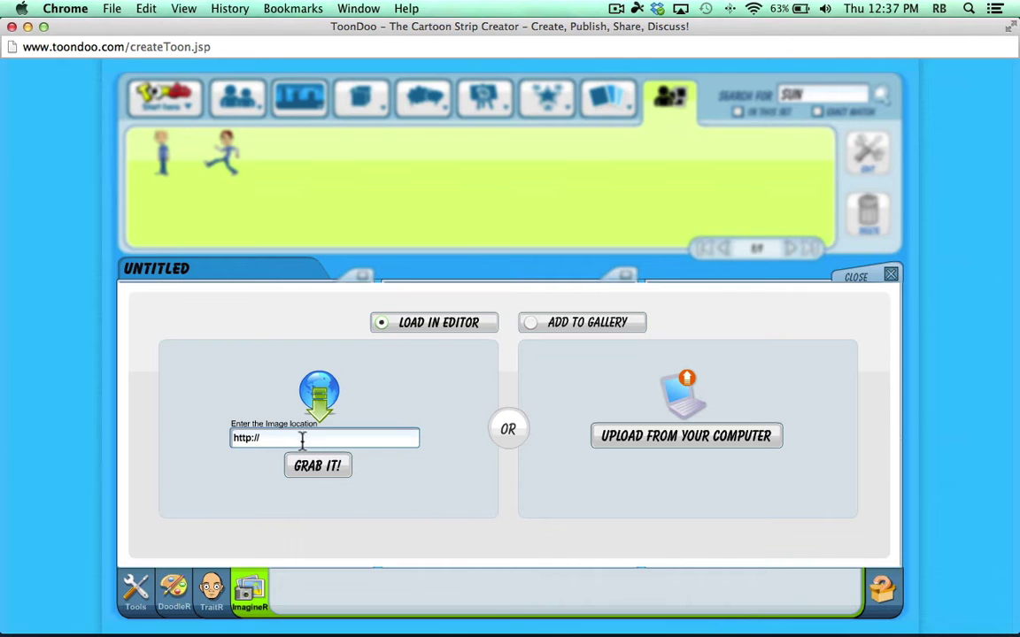
{"action": "left_click", "coordinate": [731, 447]}
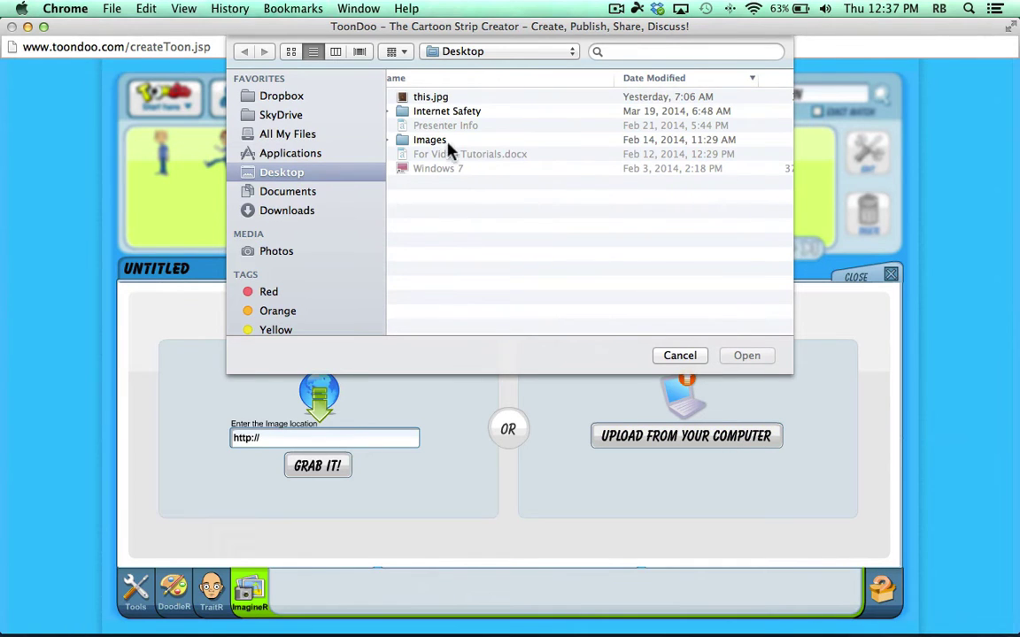
{"action": "double_click", "coordinate": [442, 140]}
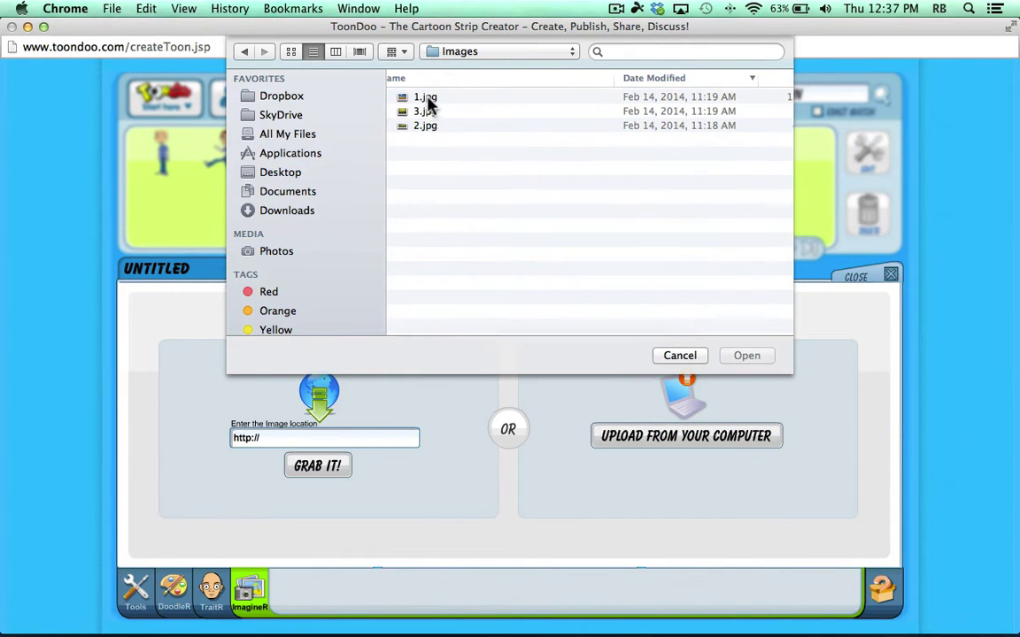
{"action": "double_click", "coordinate": [428, 100]}
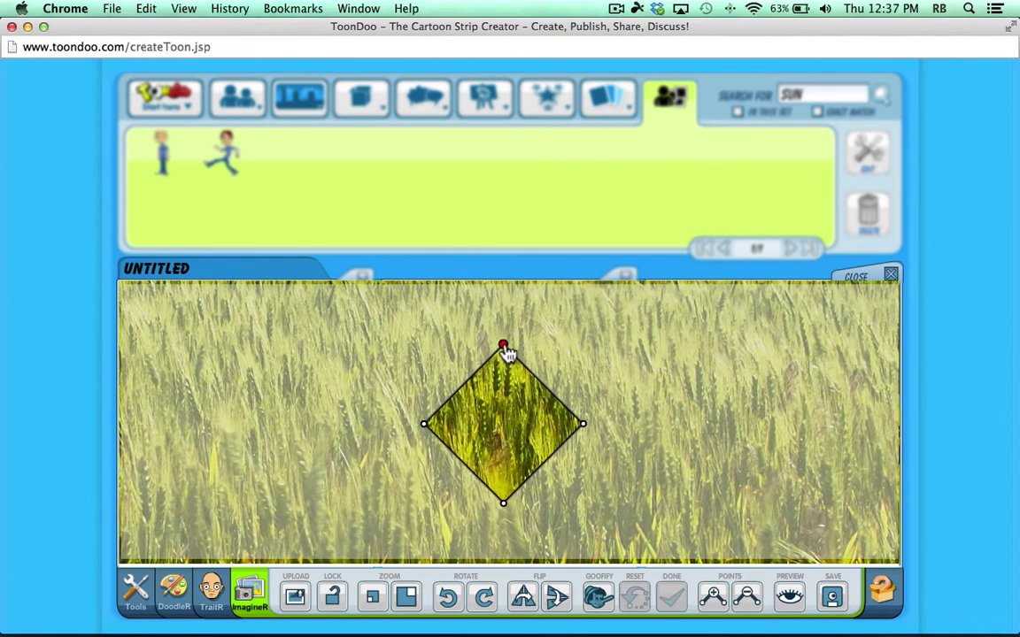
Drag the cutout's points out to the corners of the wheat photo's left half.
{"action": "left_click_drag", "start_coordinate": [503, 346], "coordinate": [400, 328]}
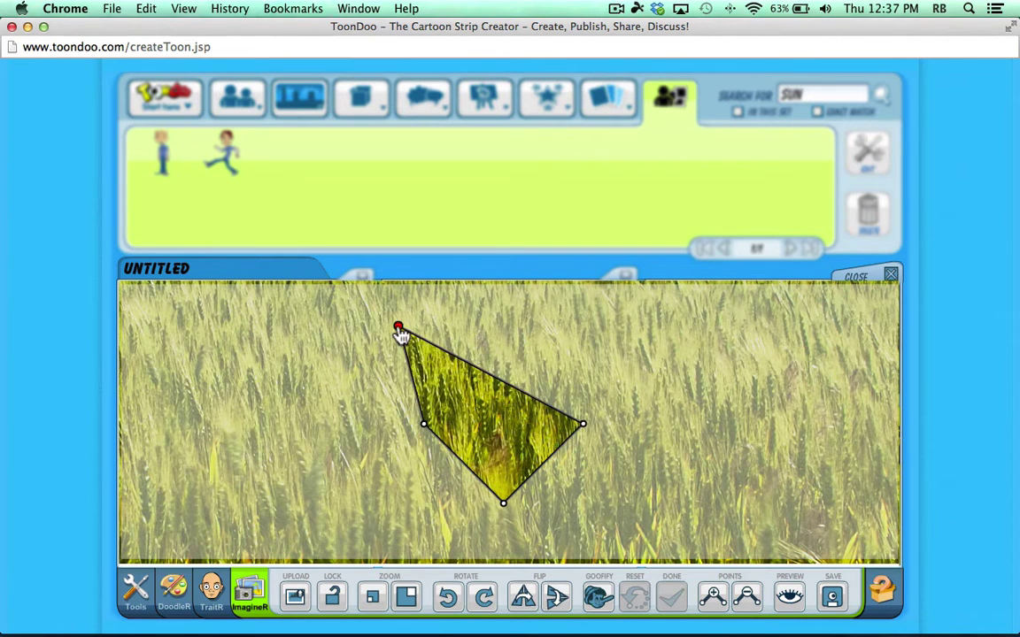
{"action": "left_click", "coordinate": [415, 427]}
{"action": "left_click_drag", "start_coordinate": [415, 428], "coordinate": [121, 560]}
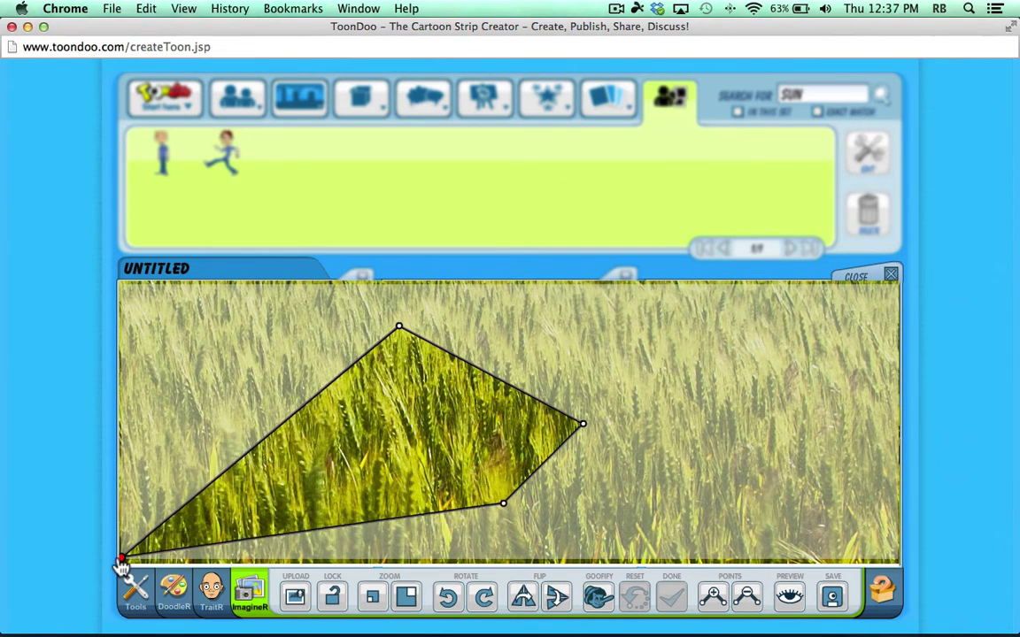
{"action": "left_click_drag", "start_coordinate": [399, 329], "coordinate": [124, 288]}
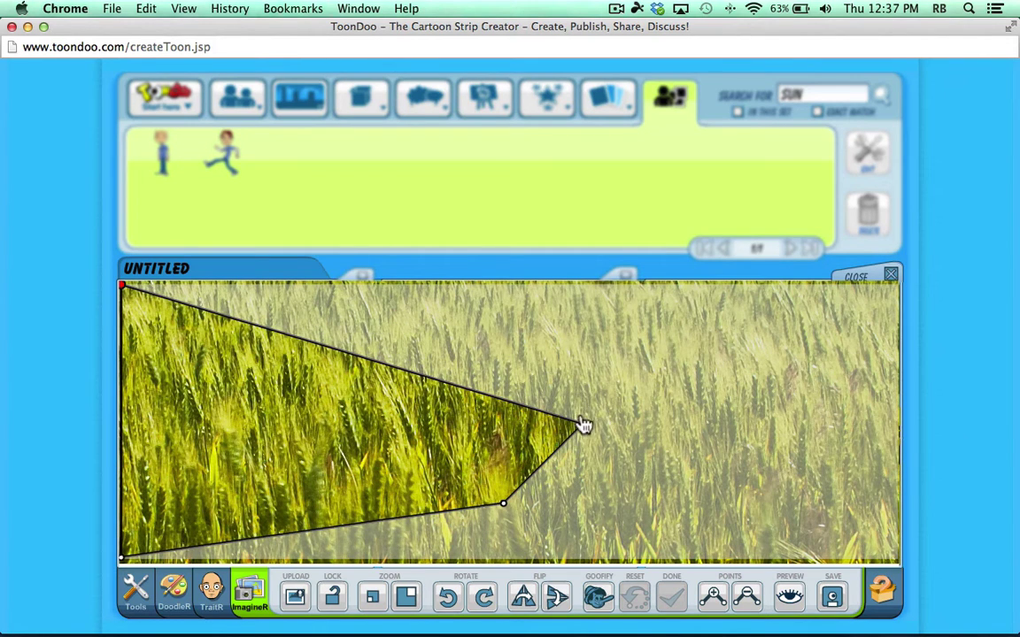
{"action": "left_click_drag", "start_coordinate": [583, 425], "coordinate": [505, 286]}
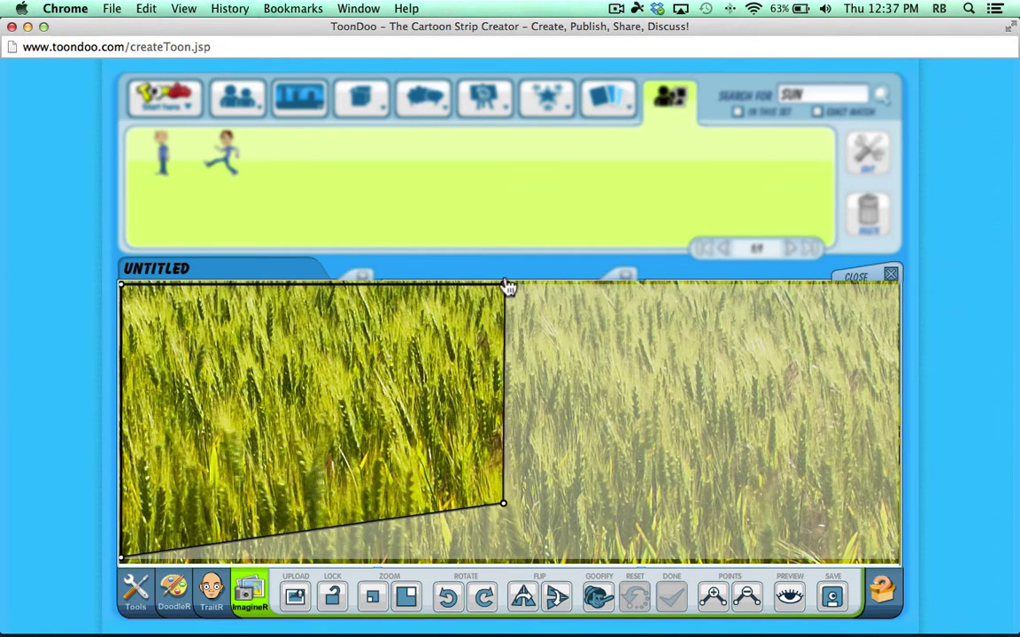
{"action": "left_click_drag", "start_coordinate": [505, 508], "coordinate": [505, 561]}
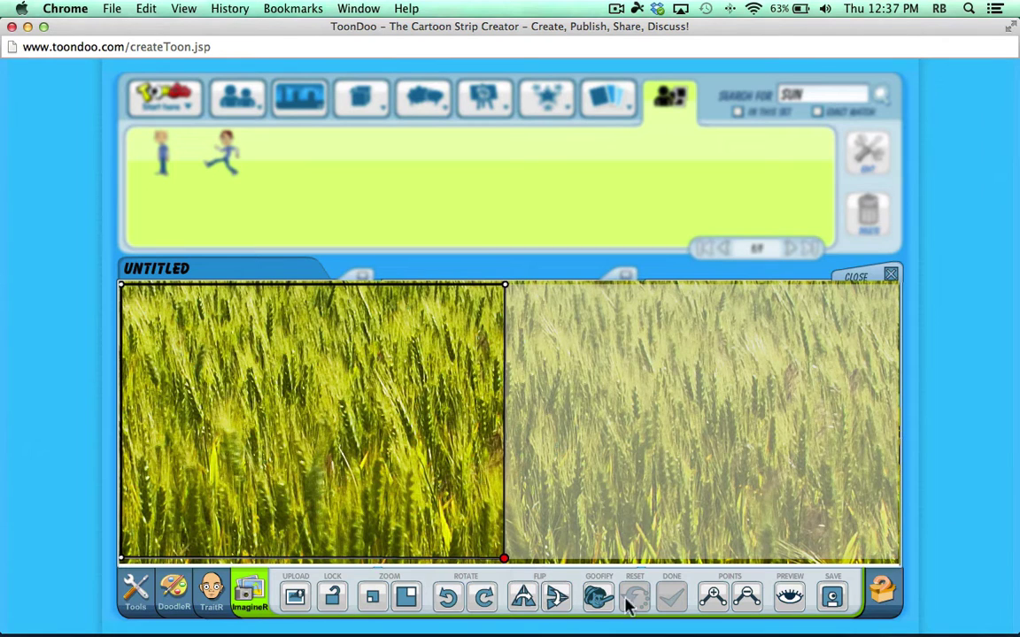
Add a bottom vertex with Points +, shape it into a V, and close ImagineR.
{"action": "left_click", "coordinate": [717, 598]}
{"action": "mouse_move", "coordinate": [311, 561]}
{"action": "left_mouse_down"}
{"action": "mouse_move", "coordinate": [312, 503]}
{"action": "mouse_move", "coordinate": [319, 559]}
{"action": "left_mouse_up"}
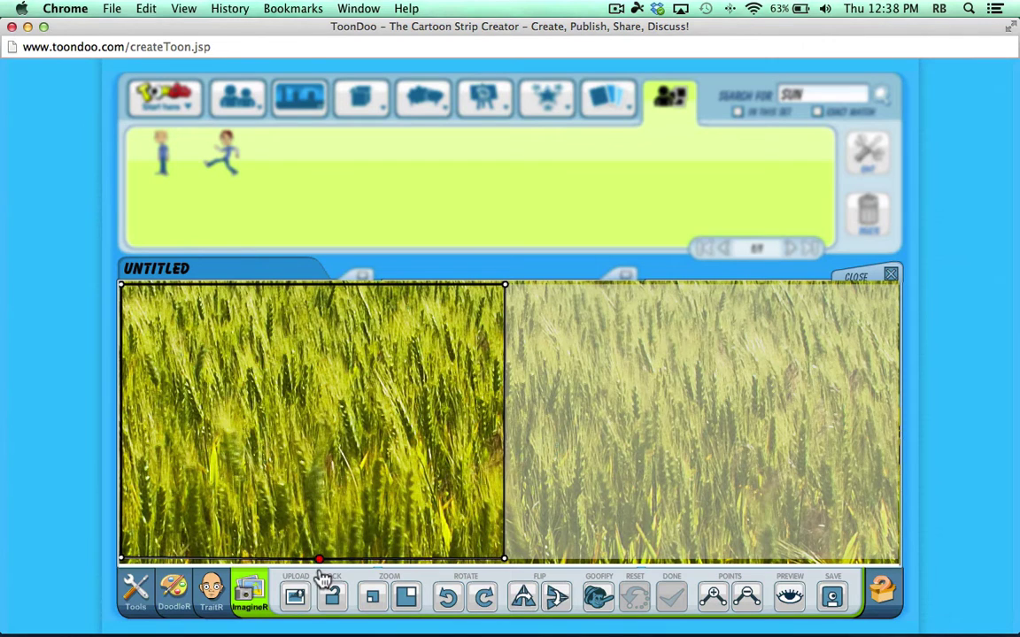
{"action": "left_click", "coordinate": [597, 600]}
{"action": "left_click", "coordinate": [889, 274]}
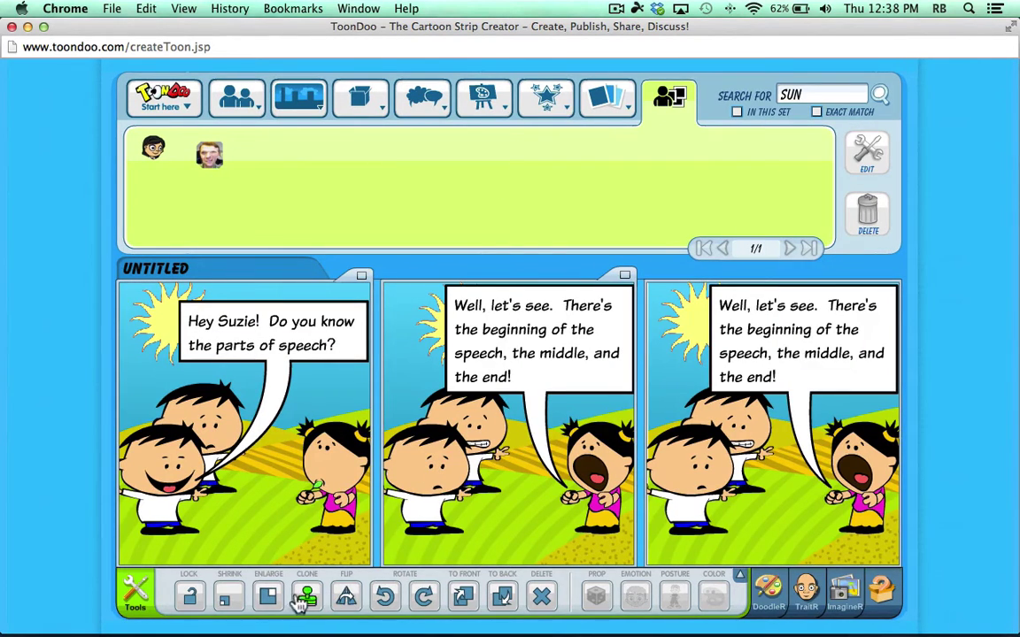
Upload the Young_man photo from the Desktop into ImagineR.
{"action": "left_click", "coordinate": [848, 597]}
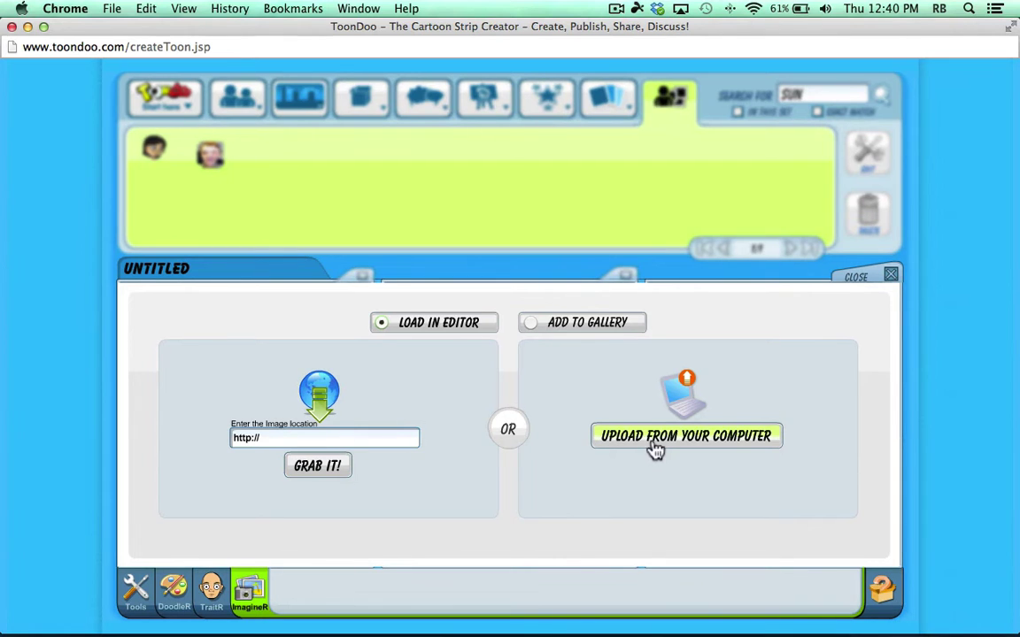
{"action": "left_click", "coordinate": [655, 447]}
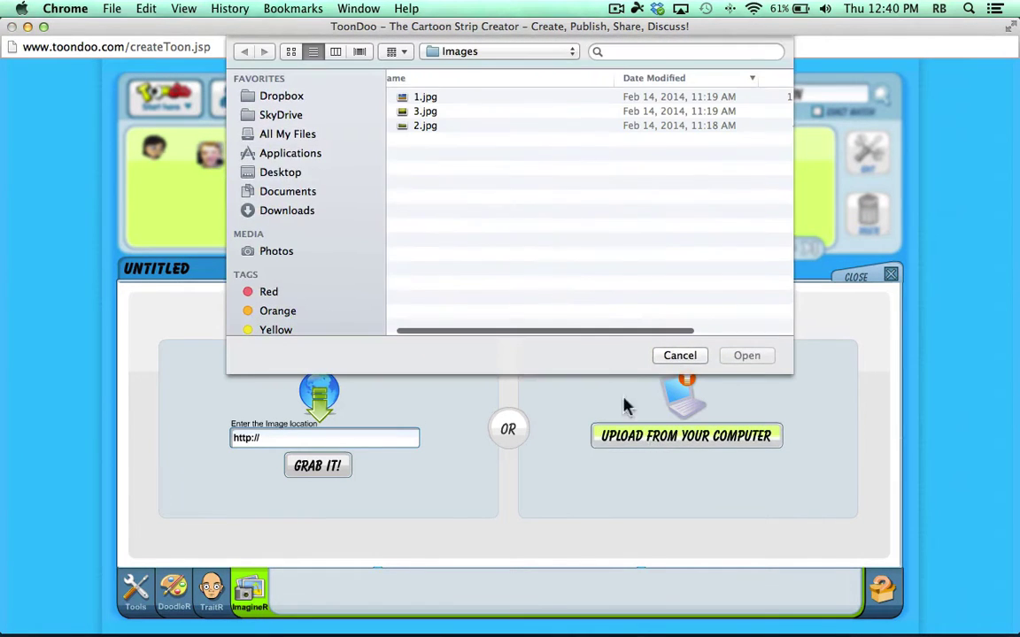
{"action": "left_click", "coordinate": [279, 172]}
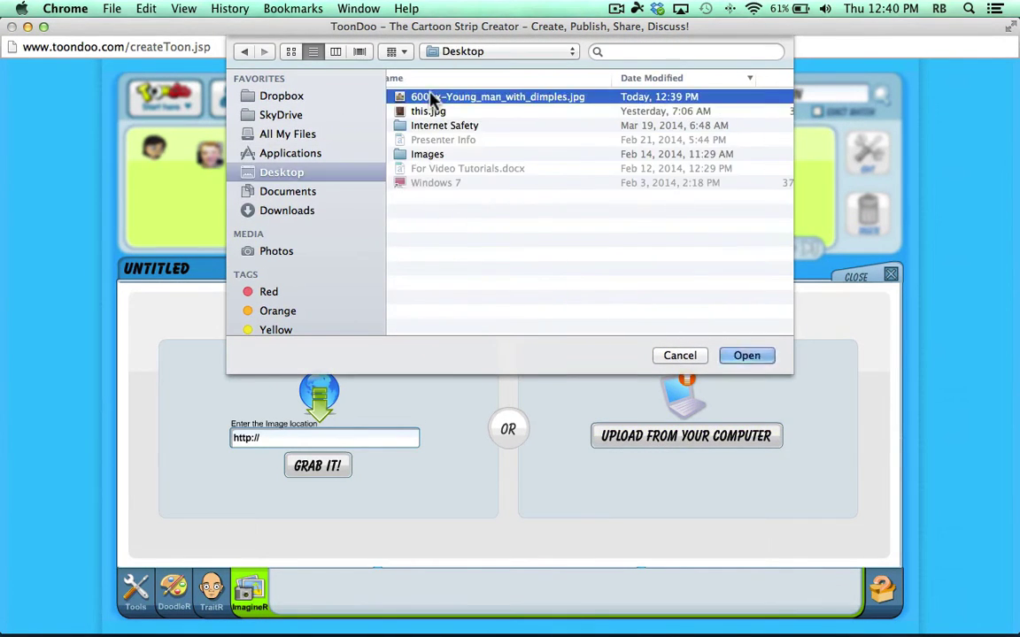
{"action": "double_click", "coordinate": [432, 98]}
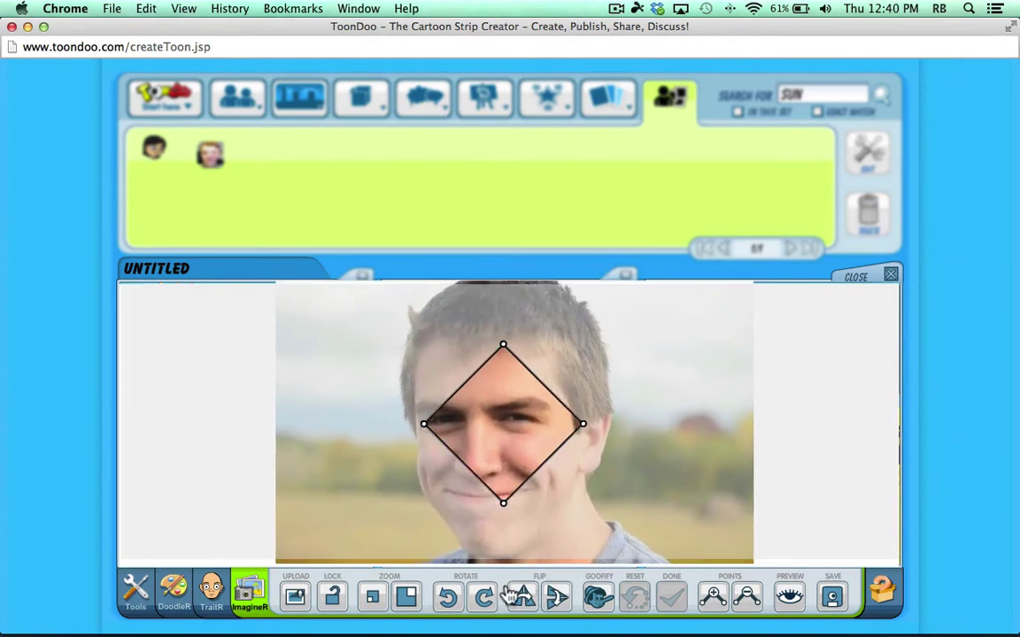
Zoom out twice and pull the diamond's four points outward to frame his head.
{"action": "left_click", "coordinate": [378, 599]}
{"action": "left_click", "coordinate": [378, 599]}
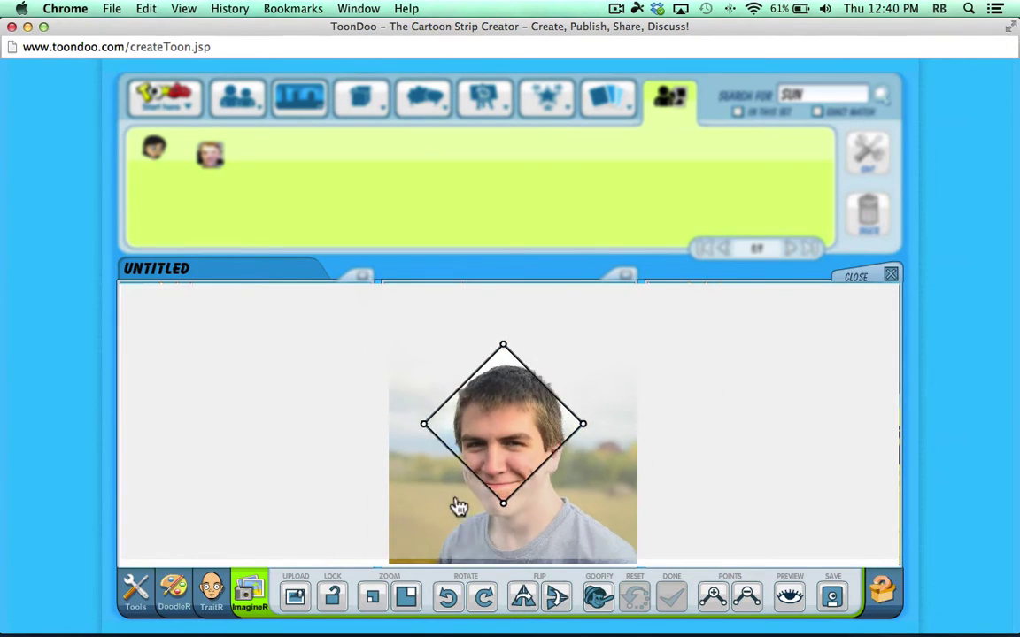
{"action": "left_click_drag", "start_coordinate": [502, 346], "coordinate": [506, 321]}
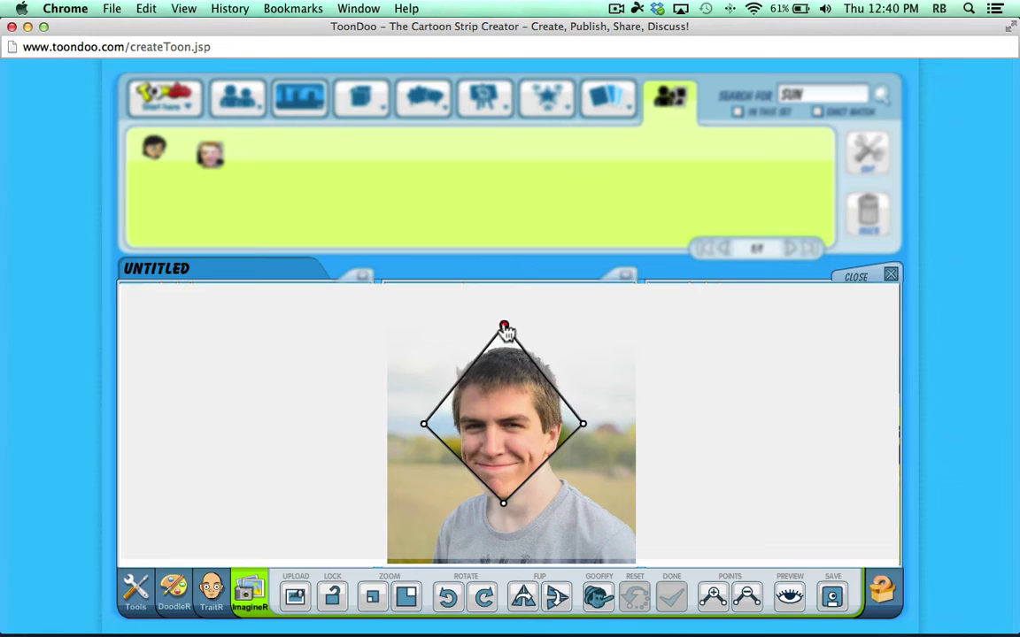
{"action": "left_click_drag", "start_coordinate": [424, 424], "coordinate": [412, 423]}
{"action": "left_click_drag", "start_coordinate": [502, 503], "coordinate": [503, 522]}
{"action": "left_click_drag", "start_coordinate": [583, 426], "coordinate": [604, 425]}
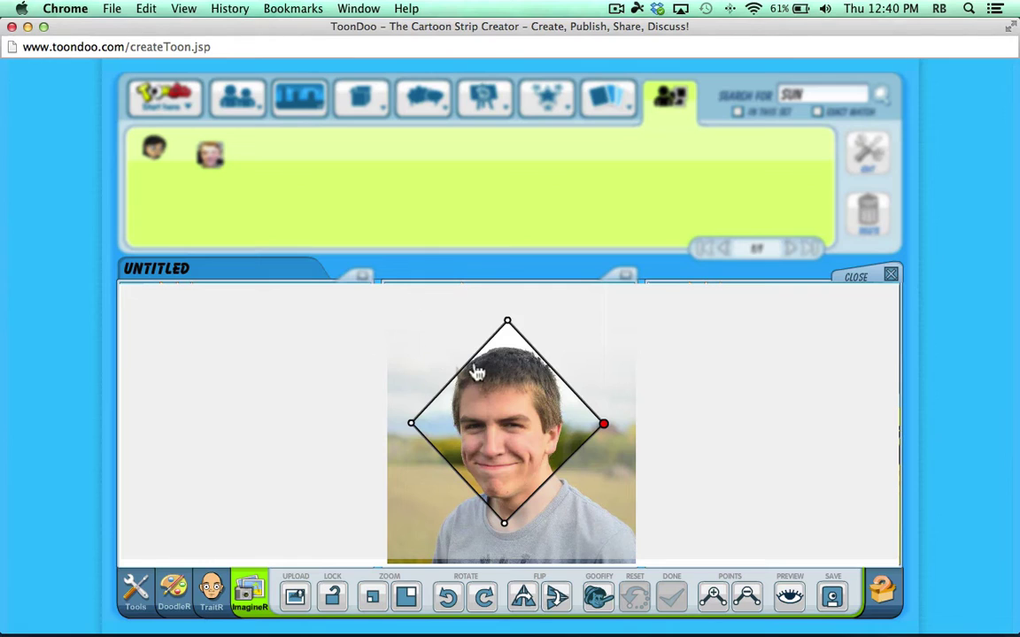
Warp the young man's eye and hair into a caricature, then save the cropped photo.
{"action": "left_click", "coordinate": [599, 598]}
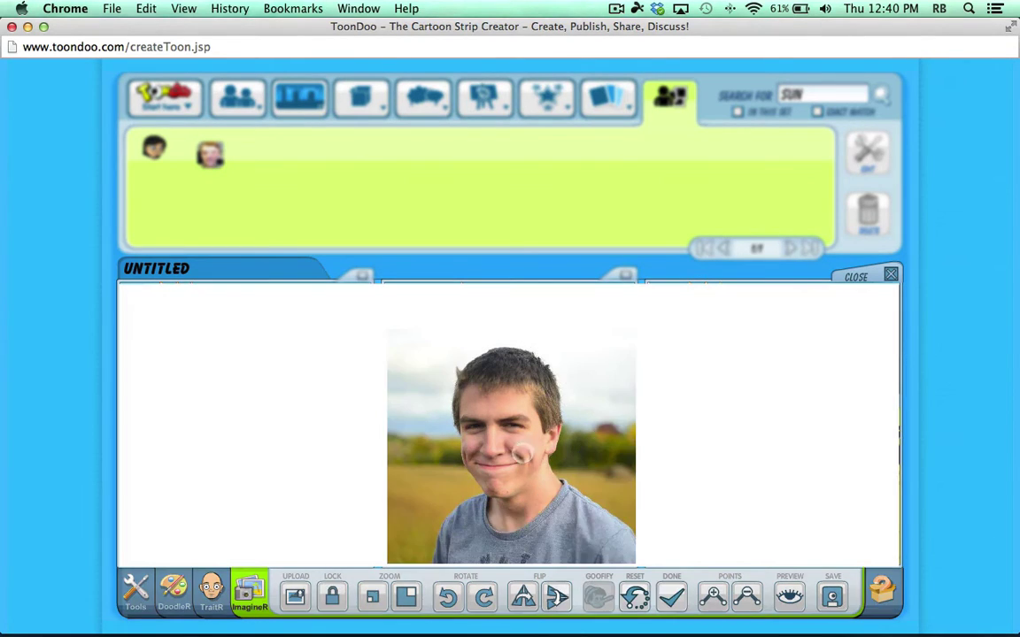
{"action": "left_click_drag", "start_coordinate": [453, 377], "coordinate": [466, 416]}
{"action": "mouse_move", "coordinate": [506, 385]}
{"action": "left_mouse_down"}
{"action": "mouse_move", "coordinate": [521, 363]}
{"action": "mouse_move", "coordinate": [466, 371]}
{"action": "mouse_move", "coordinate": [514, 391]}
{"action": "mouse_move", "coordinate": [465, 372]}
{"action": "mouse_move", "coordinate": [558, 390]}
{"action": "mouse_move", "coordinate": [492, 439]}
{"action": "mouse_move", "coordinate": [466, 425]}
{"action": "mouse_move", "coordinate": [484, 434]}
{"action": "mouse_move", "coordinate": [488, 416]}
{"action": "mouse_move", "coordinate": [547, 459]}
{"action": "mouse_move", "coordinate": [470, 443]}
{"action": "mouse_move", "coordinate": [496, 416]}
{"action": "left_mouse_up"}
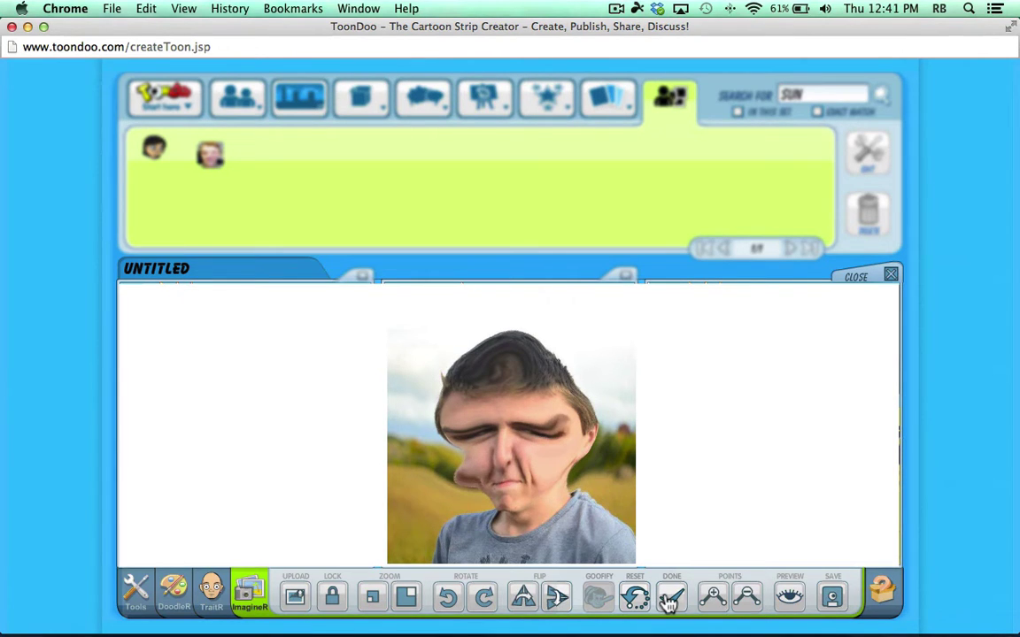
{"action": "left_click", "coordinate": [670, 599]}
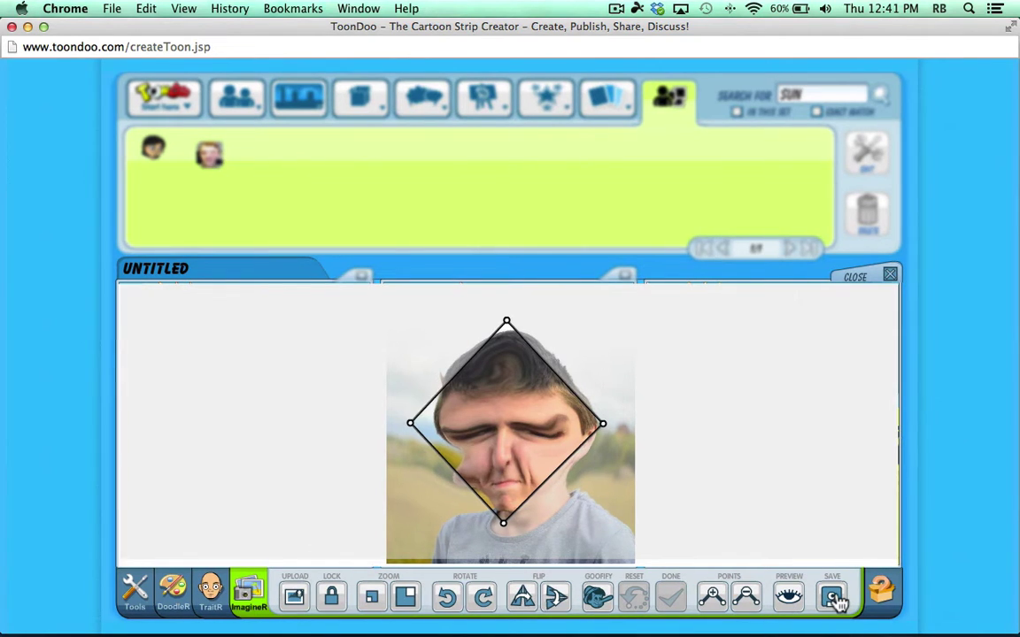
{"action": "left_click", "coordinate": [834, 599]}
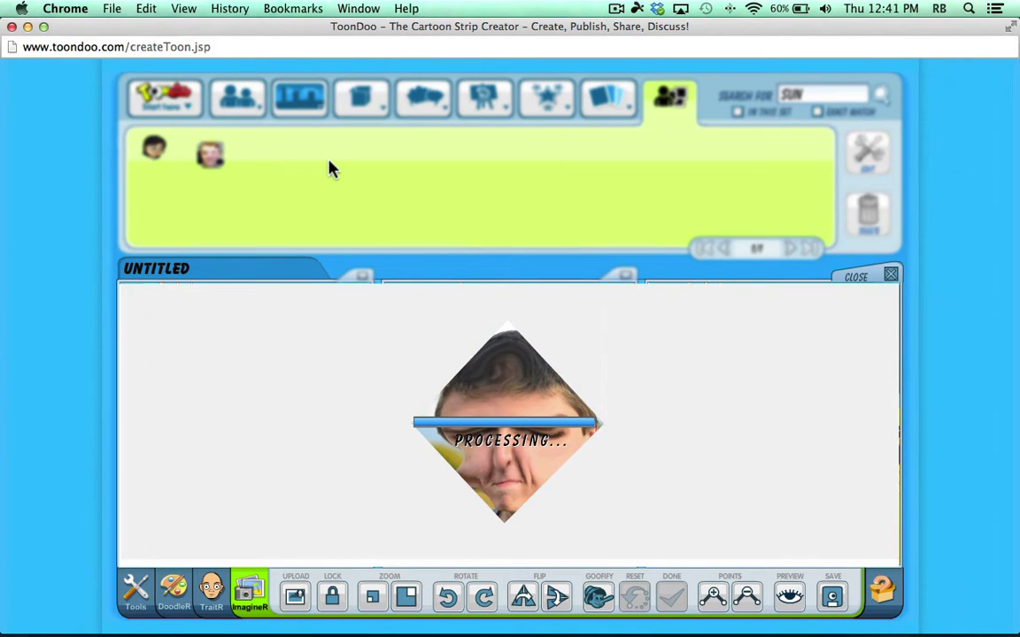
Open My Gallery > My Images and drag the face photo into panel three.
{"action": "left_click", "coordinate": [890, 276]}
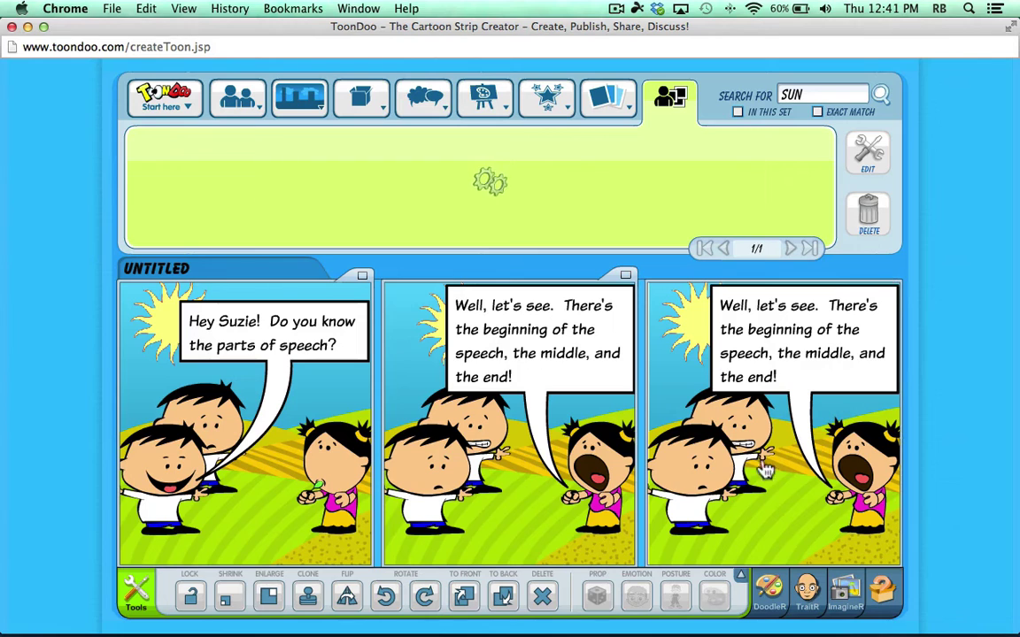
{"action": "mouse_move", "coordinate": [683, 104]}
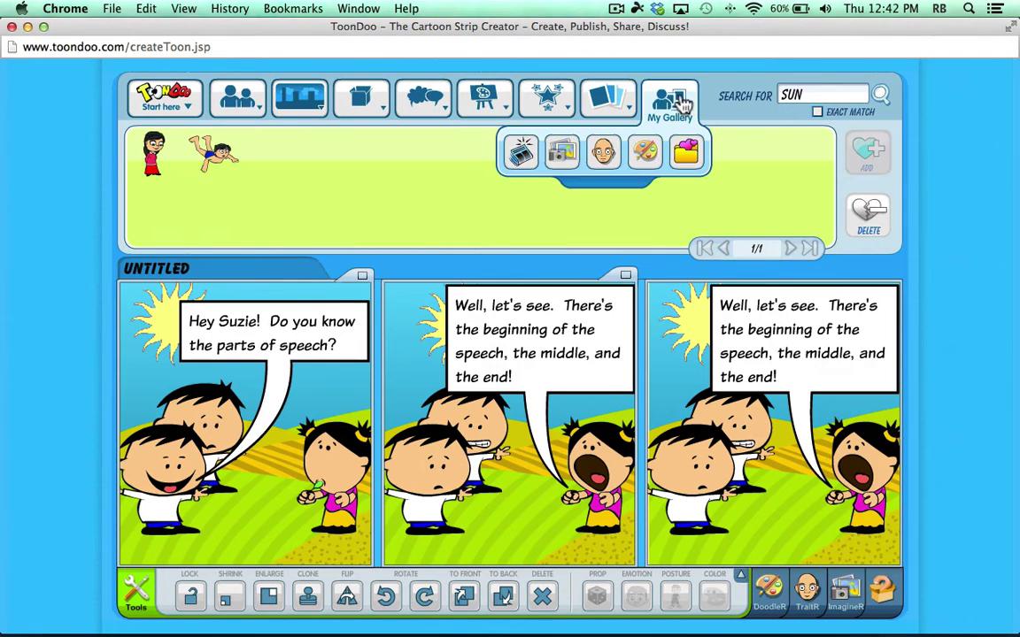
{"action": "left_click", "coordinate": [563, 156]}
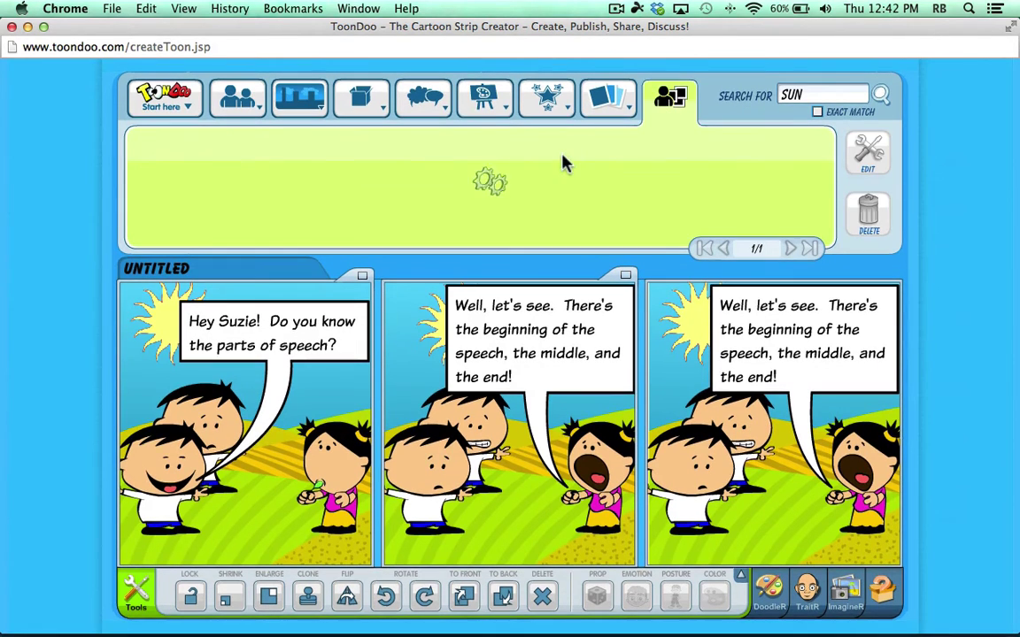
{"action": "left_click_drag", "start_coordinate": [146, 153], "coordinate": [795, 524]}
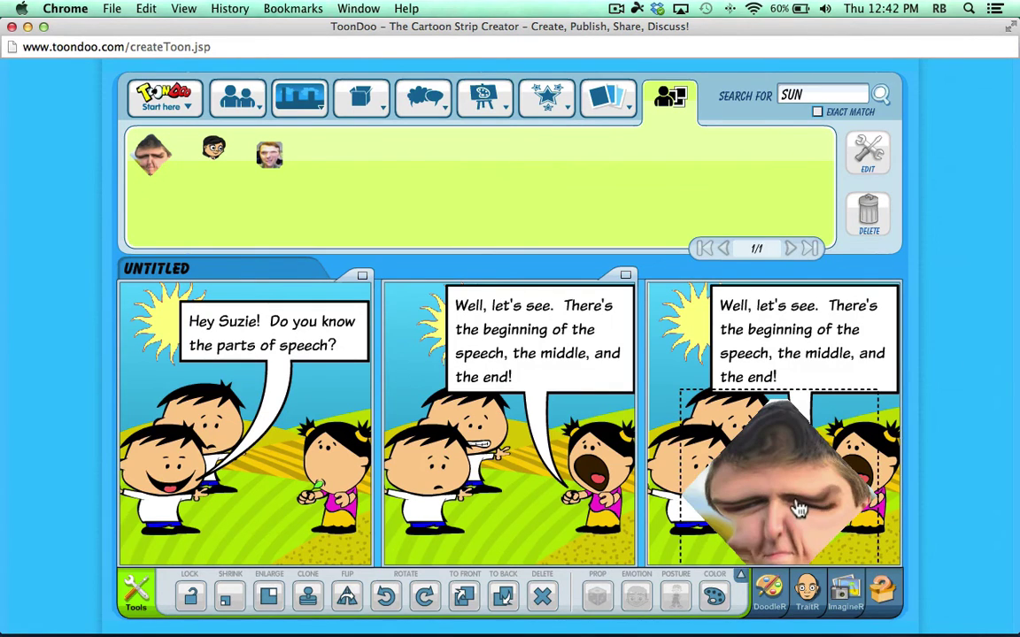
{"action": "left_click_drag", "start_coordinate": [788, 452], "coordinate": [974, 467]}
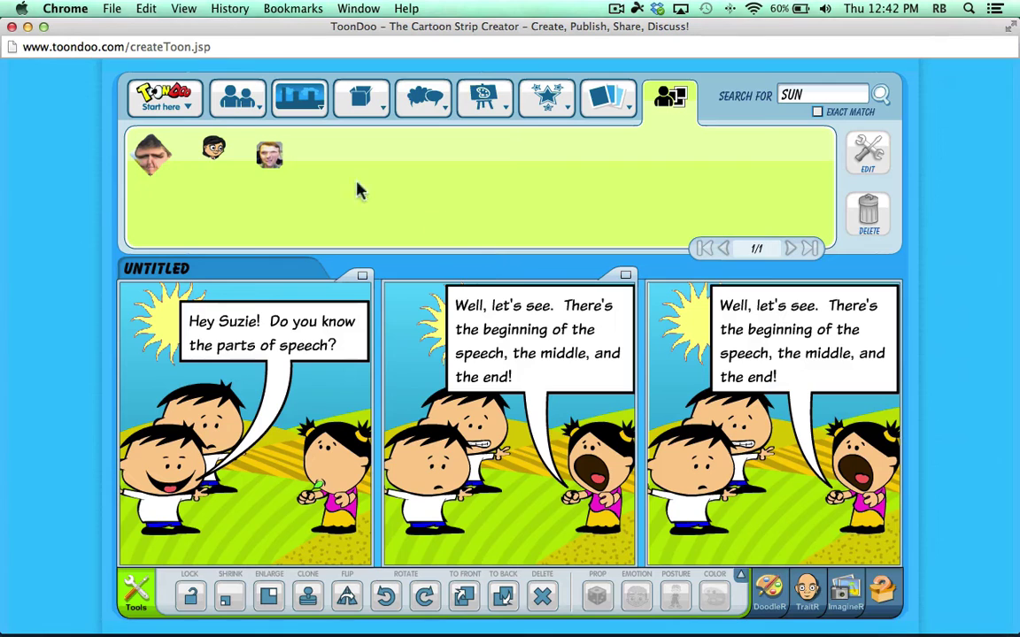
Save the comic with the title 'Parts of Speech Joke' and the tag 'education'.
{"action": "left_click", "coordinate": [185, 117]}
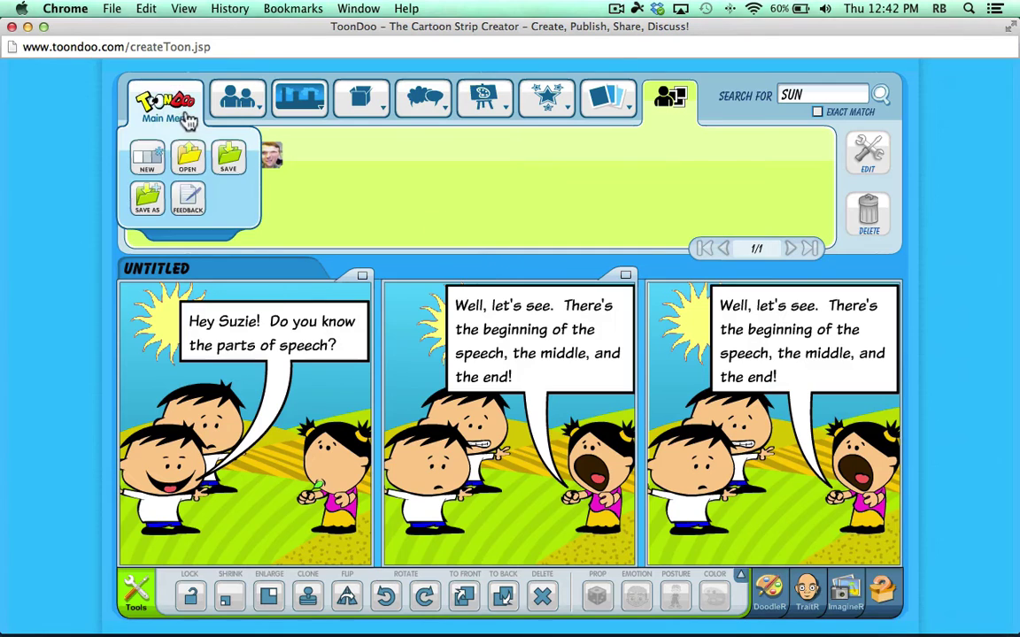
{"action": "left_click", "coordinate": [230, 161]}
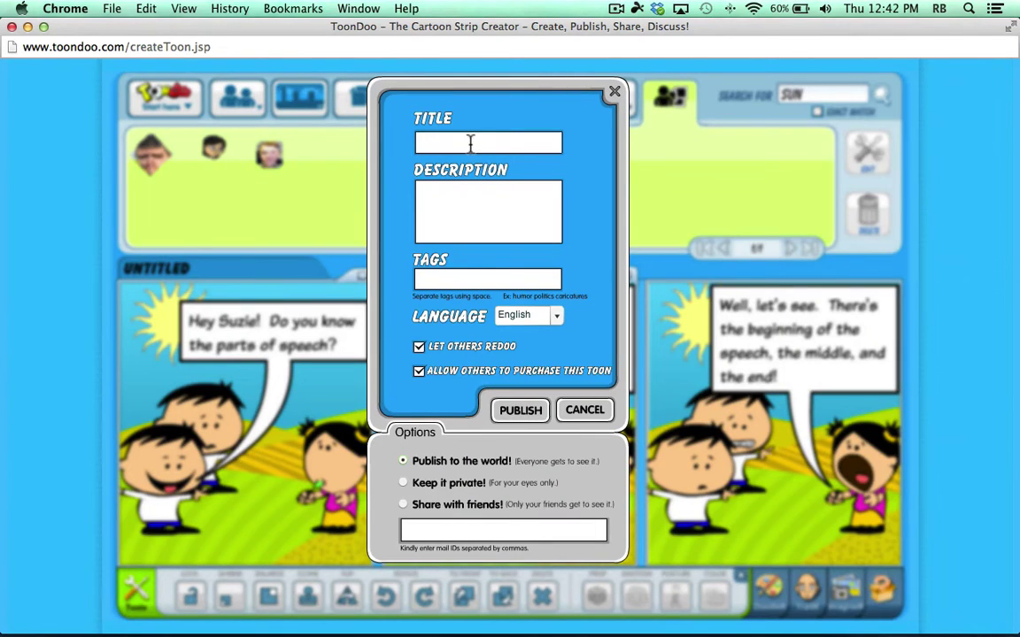
{"action": "type", "text": "Parts of Speech Joke"}
{"action": "left_click", "coordinate": [455, 198]}
{"action": "type", "text": "sdkjhfkajsdf"}
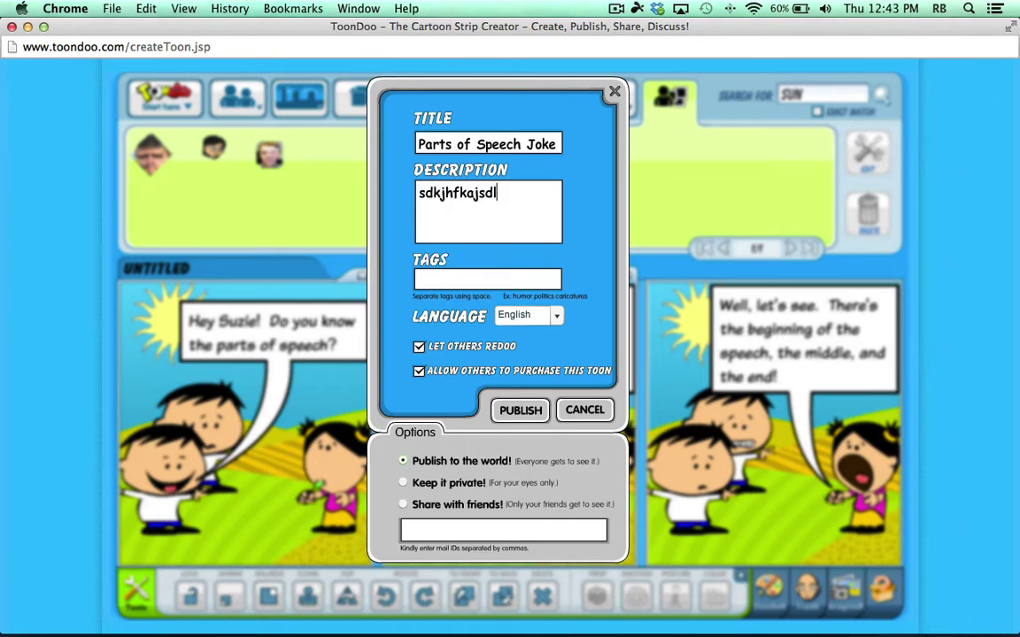
{"action": "key", "text": "super+a"}
{"action": "key", "text": "BackSpace"}
{"action": "type", "text": "education"}
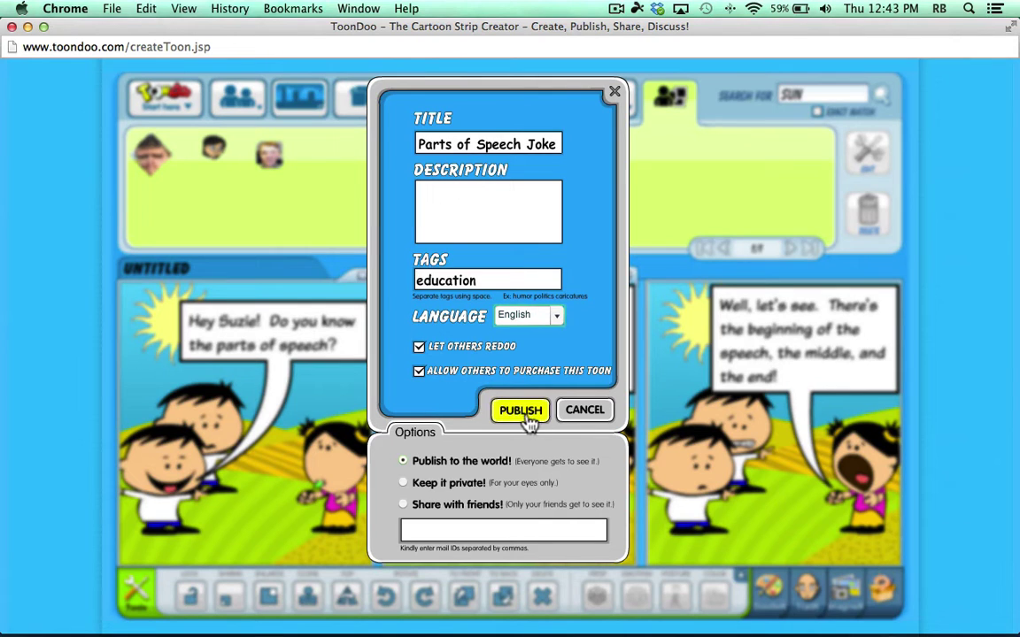
Uncheck Let Others Redoo, publish to the world, and dismiss the confirmation.
{"action": "left_click", "coordinate": [419, 348]}
{"action": "left_click", "coordinate": [403, 482]}
{"action": "left_click", "coordinate": [403, 504]}
{"action": "left_click", "coordinate": [404, 463]}
{"action": "left_click", "coordinate": [528, 418]}
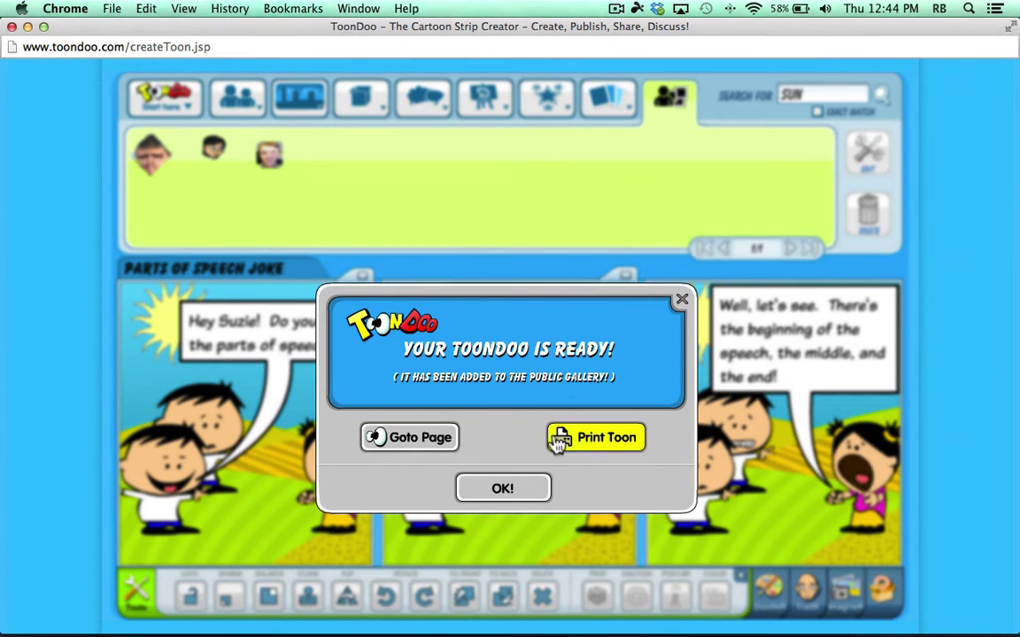
{"action": "left_click", "coordinate": [503, 492]}
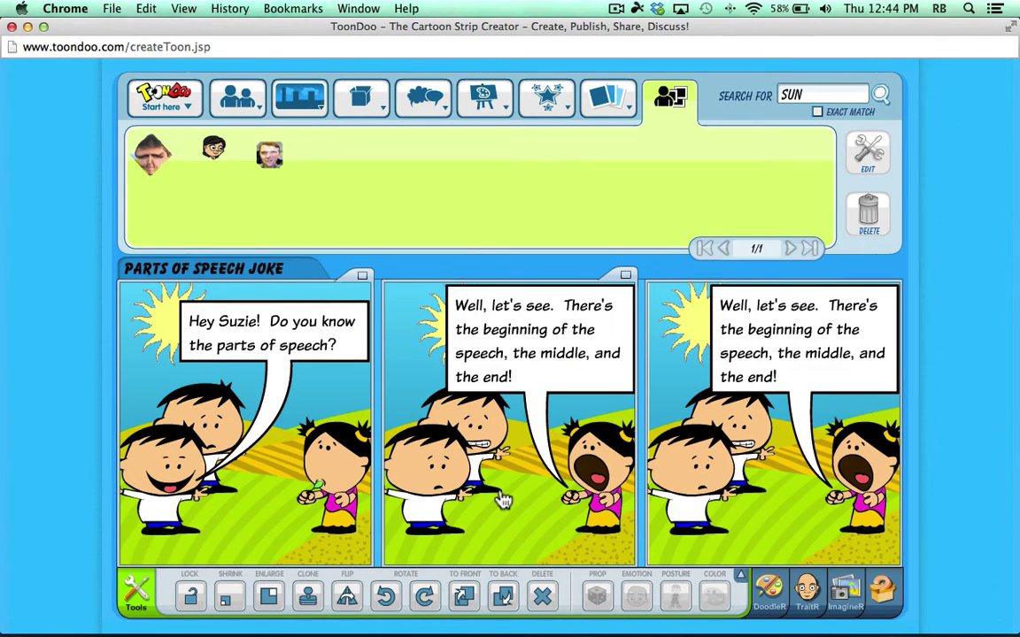
Close the comic creator window, choosing 'Leave this Page' in the confirmation.
{"action": "left_click", "coordinate": [11, 27]}
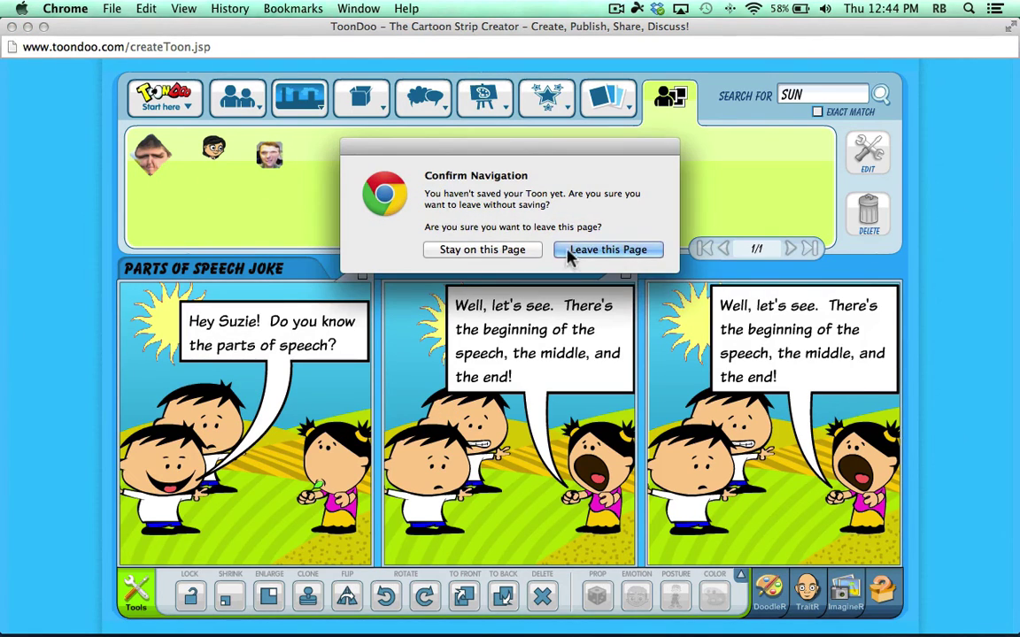
{"action": "left_click_drag", "start_coordinate": [473, 155], "coordinate": [438, 180]}
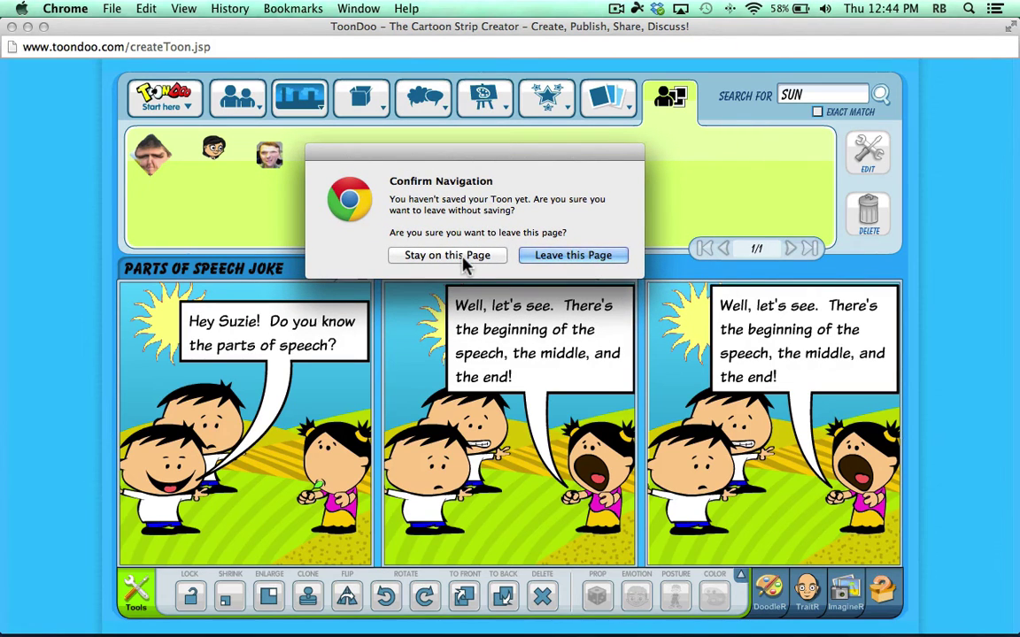
{"action": "left_click", "coordinate": [571, 258]}
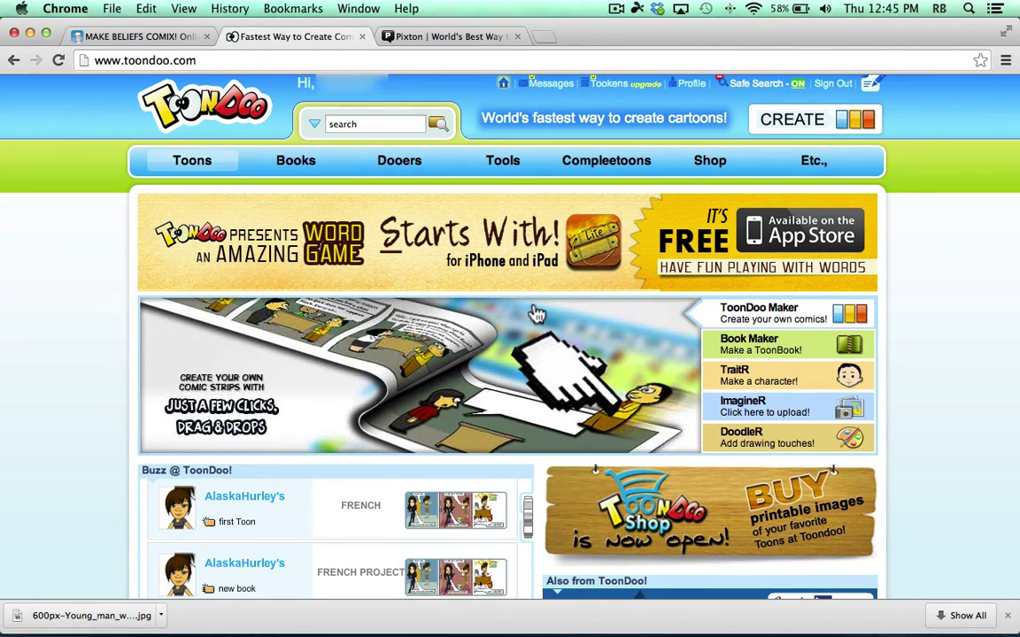
{"action": "mouse_move", "coordinate": [202, 168]}
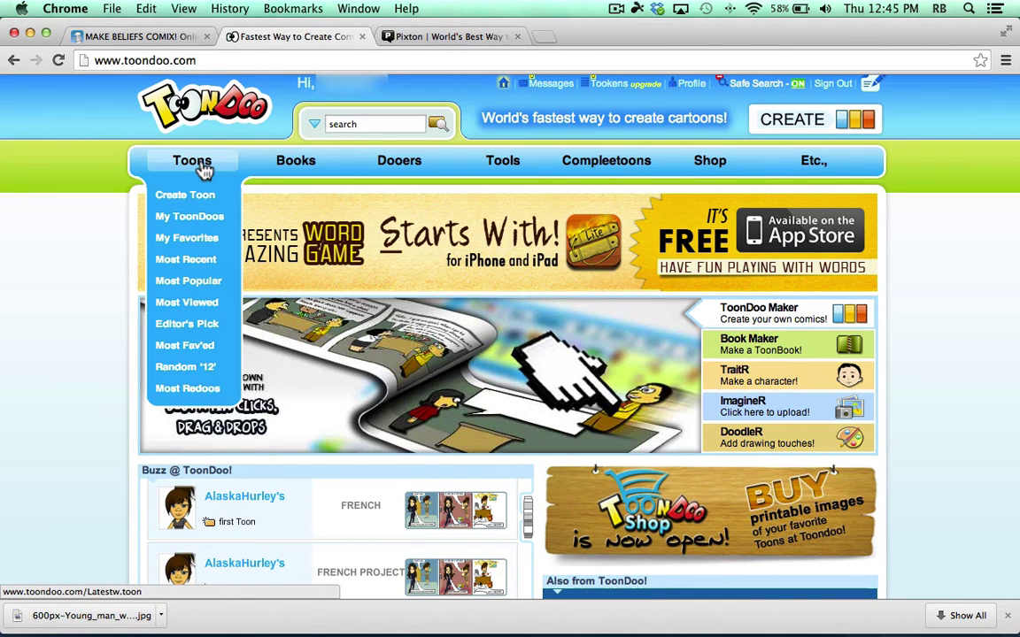
Go to Toons > My ToonDoos to list your own comics.
{"action": "left_click", "coordinate": [209, 220]}
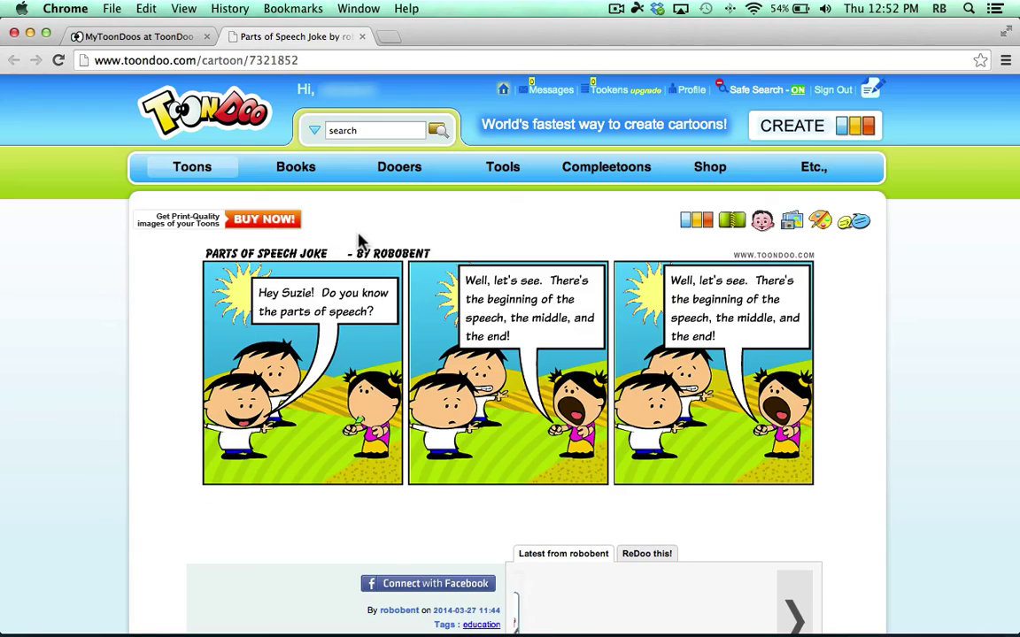
Return to My ToonDoos and preview the Parts of Speech Joke comic.
{"action": "left_click", "coordinate": [362, 38]}
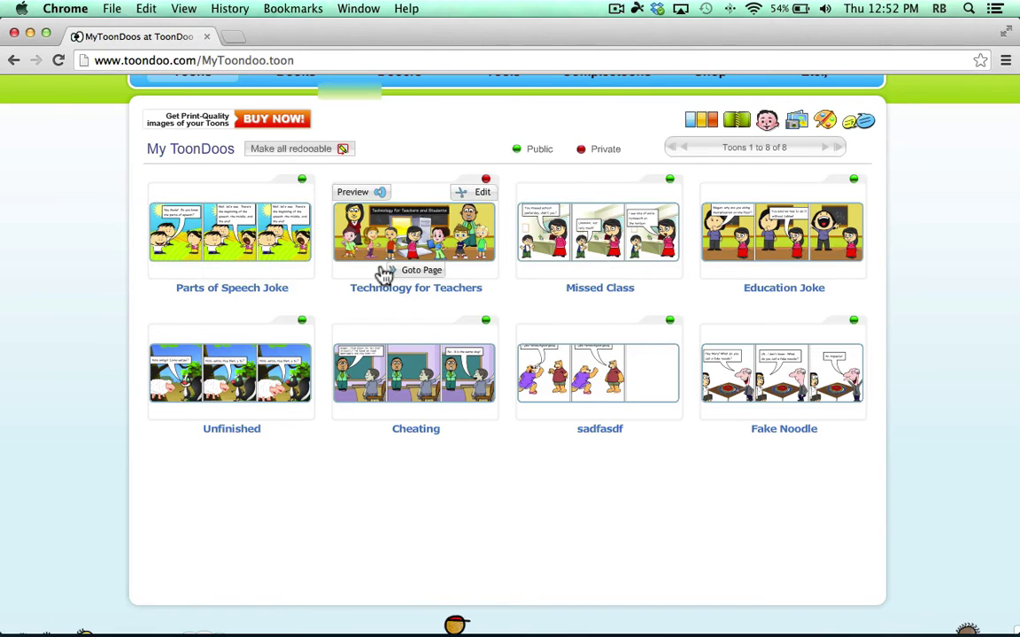
{"action": "scroll", "coordinate": [382, 277], "scroll_direction": "up", "scroll_amount": 2}
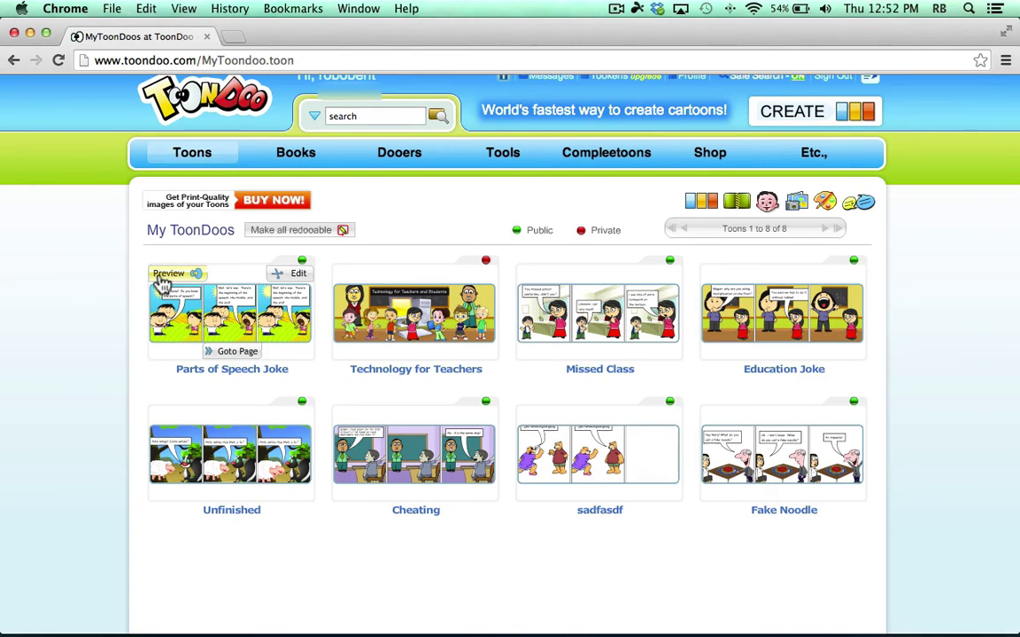
{"action": "left_click", "coordinate": [167, 278]}
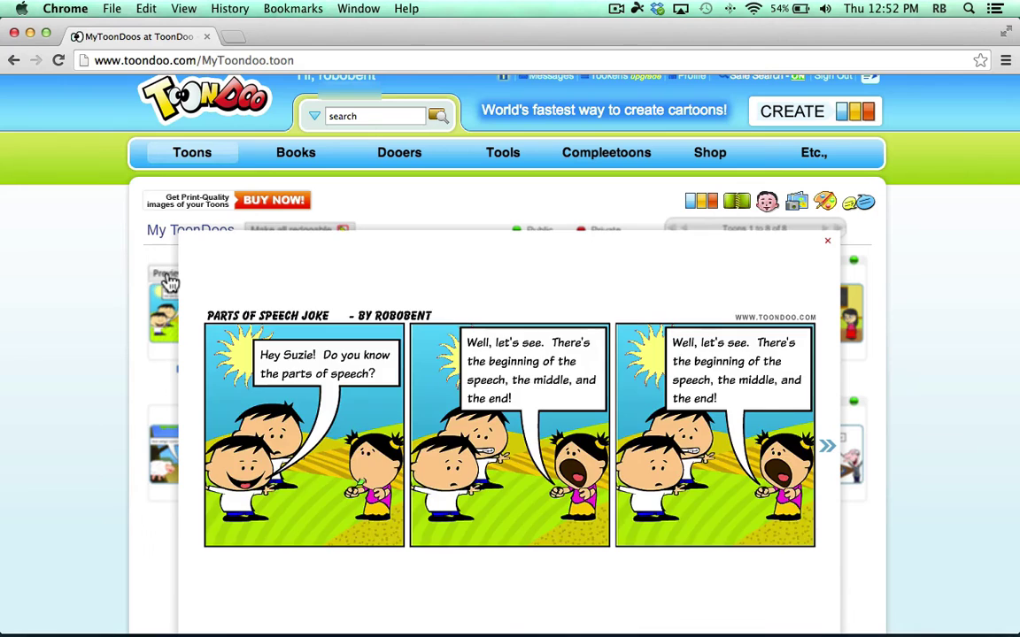
{"action": "scroll", "coordinate": [382, 502], "scroll_direction": "down", "scroll_amount": 3}
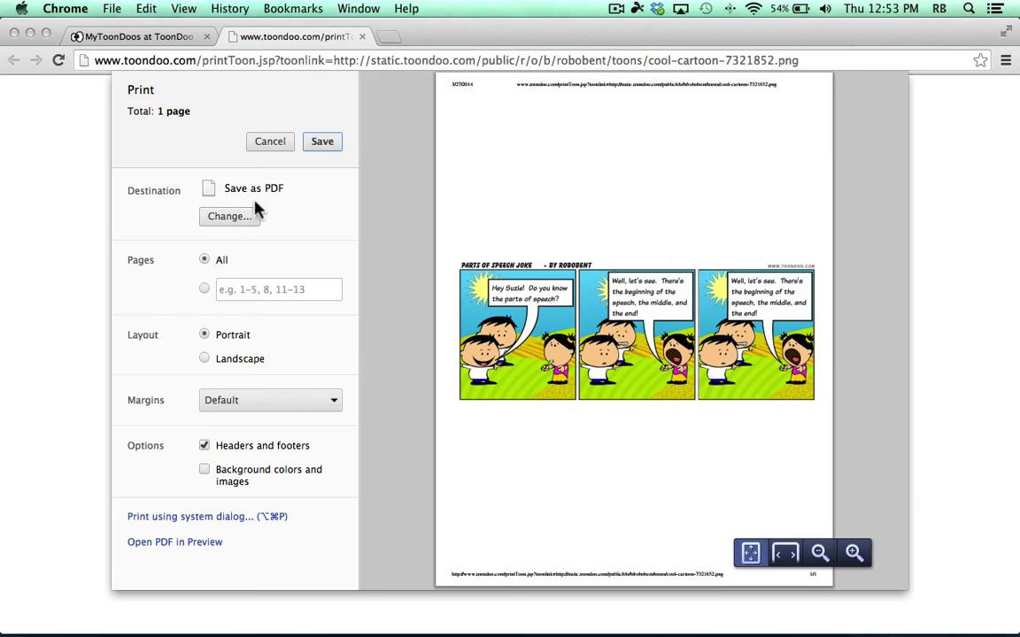
Cancel printing the Parts of Speech Joke comic and close the print tab.
{"action": "left_click", "coordinate": [273, 142]}
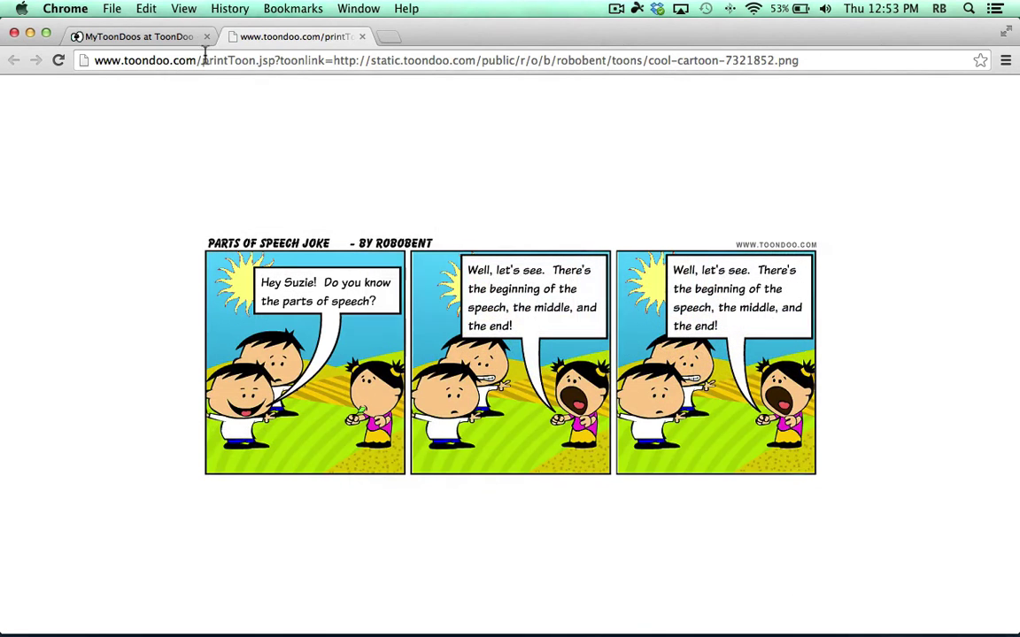
{"action": "left_click", "coordinate": [362, 37]}
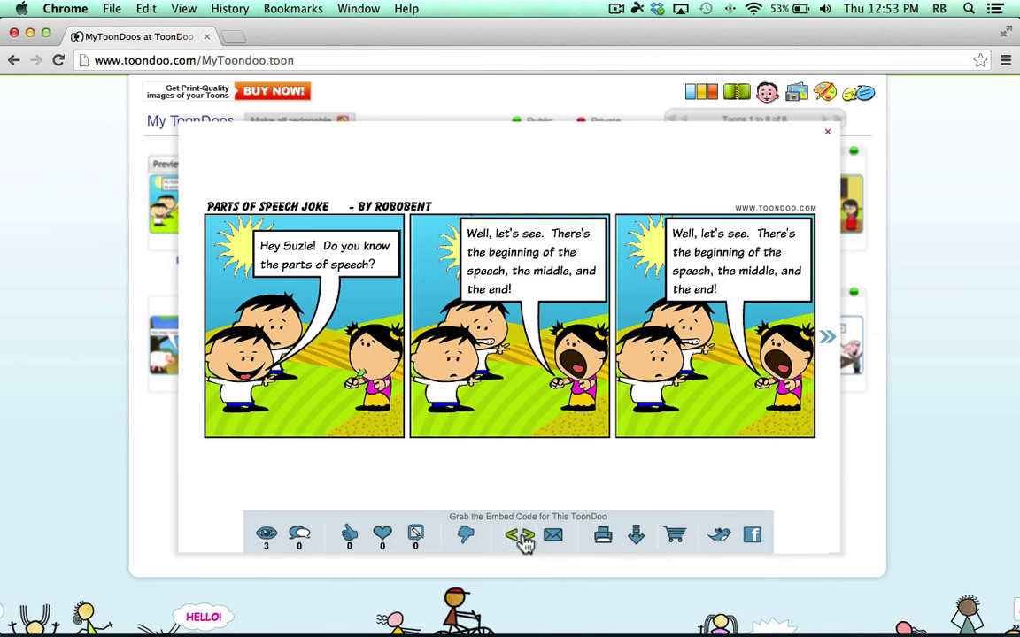
Show the Parts of Speech Joke comic's embed code and copy it.
{"action": "left_click", "coordinate": [523, 541]}
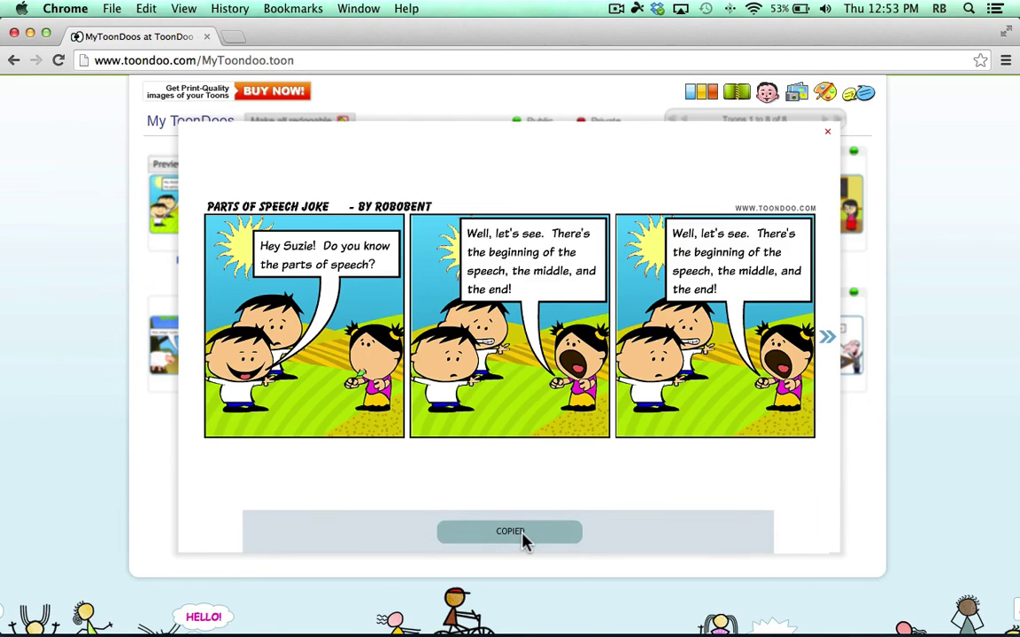
{"action": "left_click", "coordinate": [522, 540]}
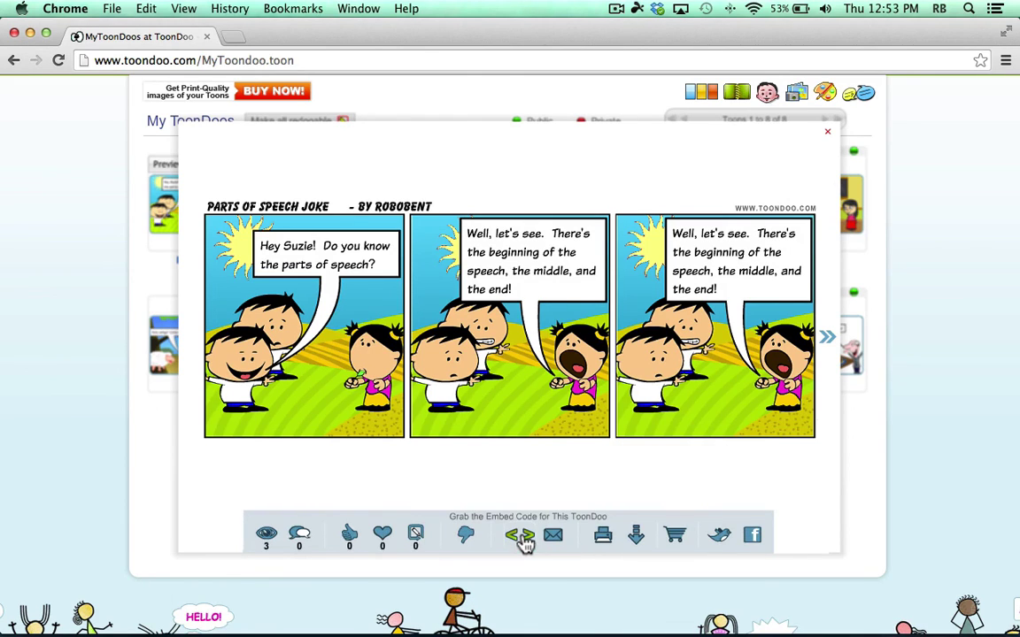